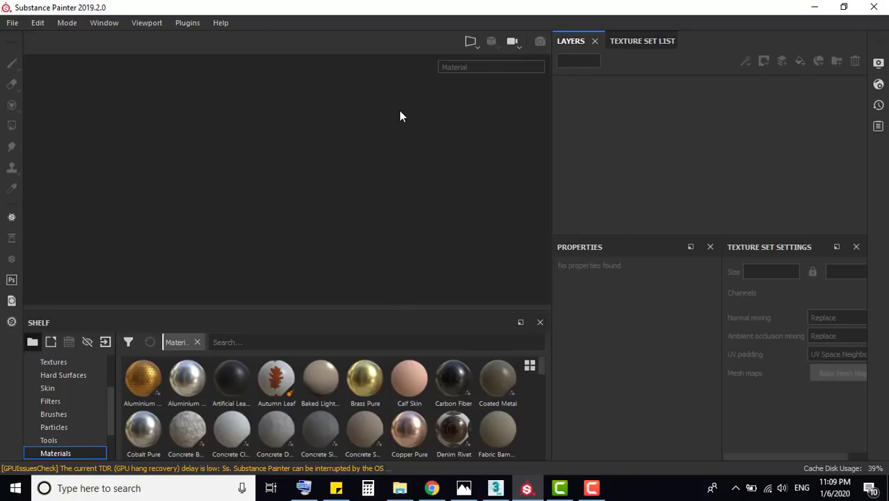
Zoom into the lamp reference photo's vase and shade, then minimize Photos and Substance Painter
click(464, 487)
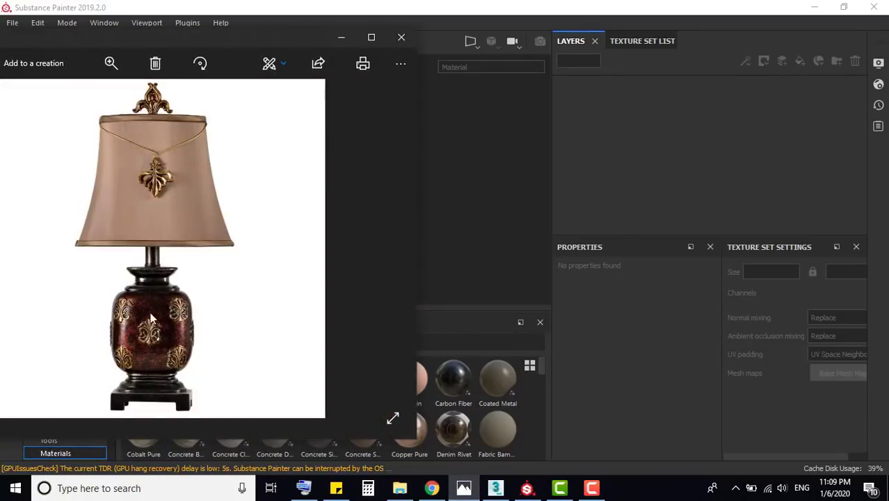
scroll(137, 329, up, 2)
scroll(131, 317, up, 1)
scroll(128, 315, down, 2)
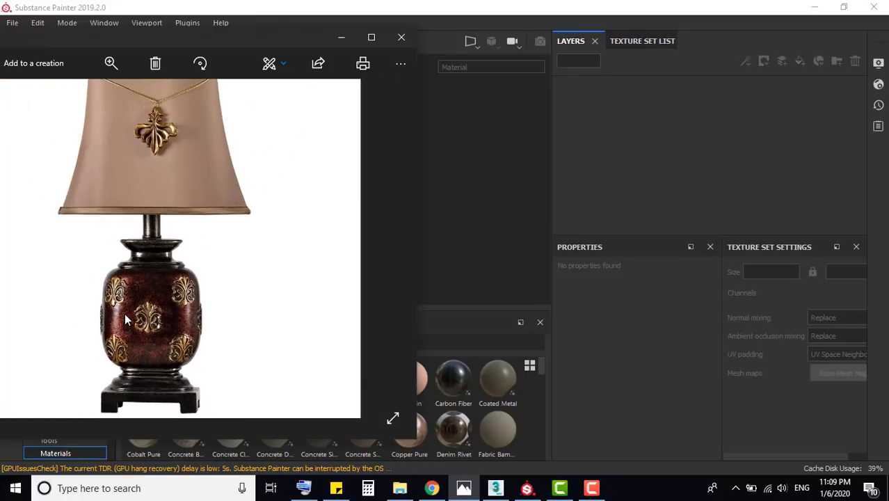
scroll(132, 293, up, 3)
scroll(140, 250, down, 2)
scroll(140, 238, down, 2)
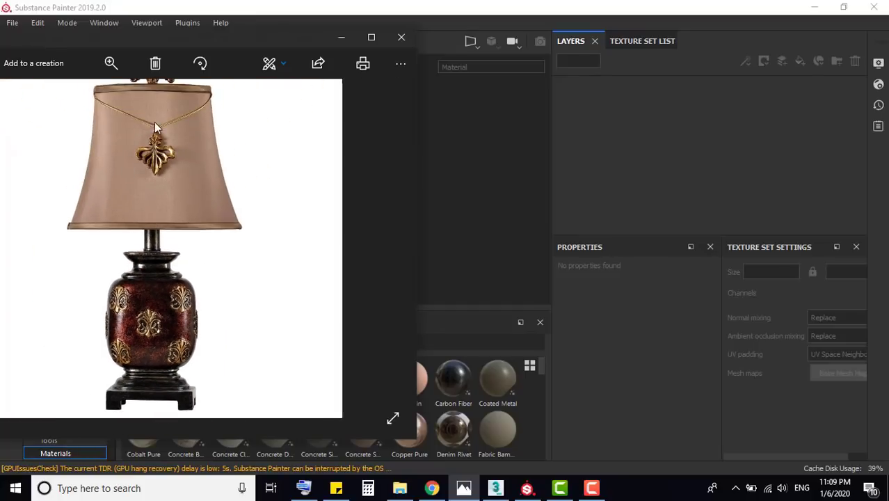
click(340, 37)
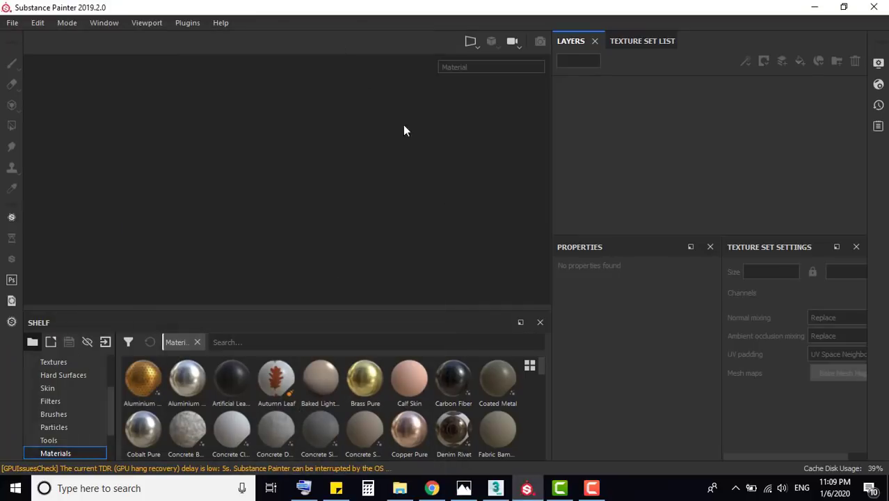
click(814, 7)
Bring the 3ds Max lamp scene forward and frame the whole lamp in the viewport
click(495, 488)
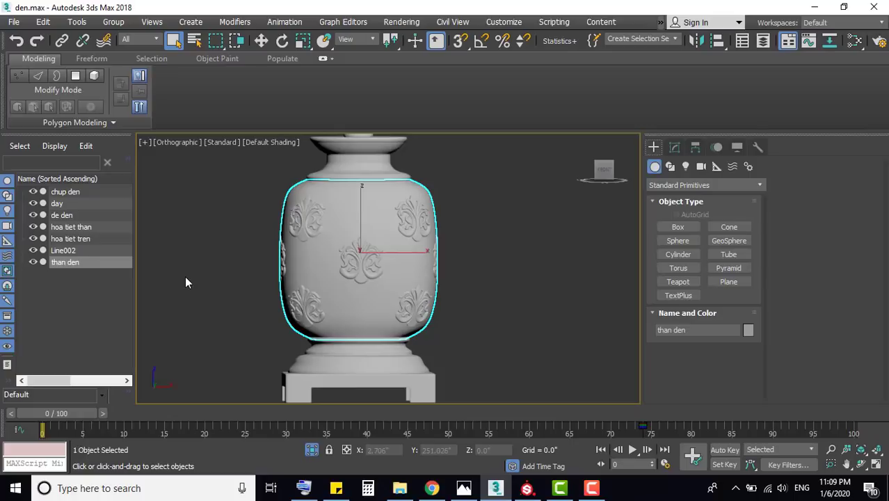
click(526, 487)
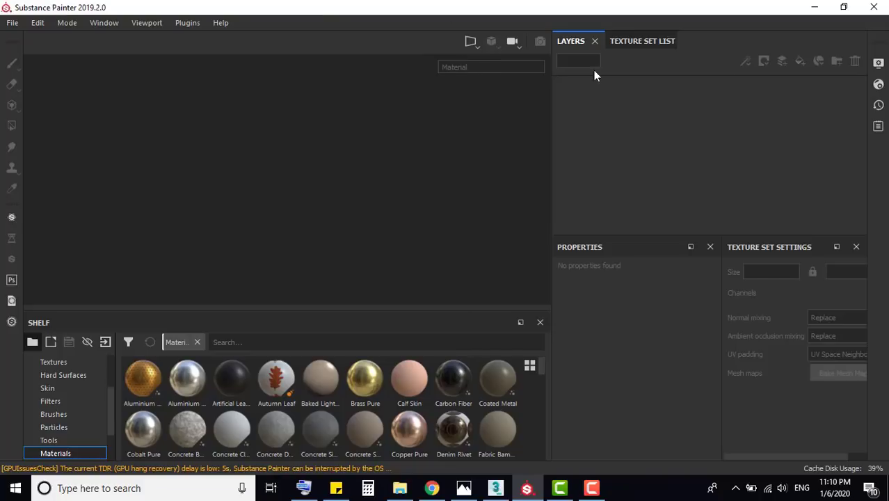
click(814, 7)
scroll(263, 309, down, 3)
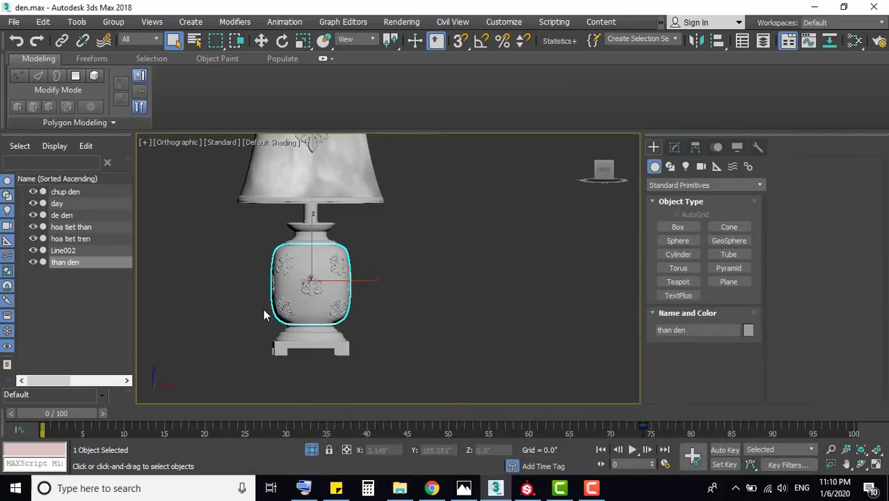
middle_drag(224, 302, 303, 292)
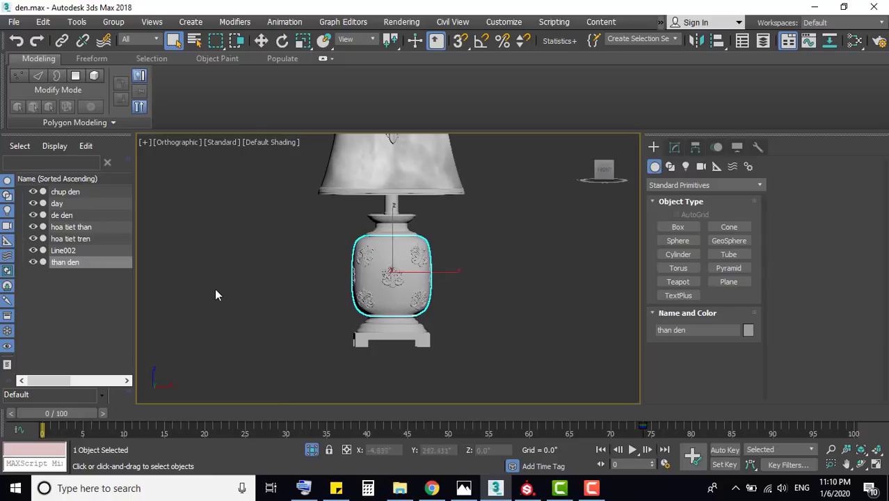
click(273, 308)
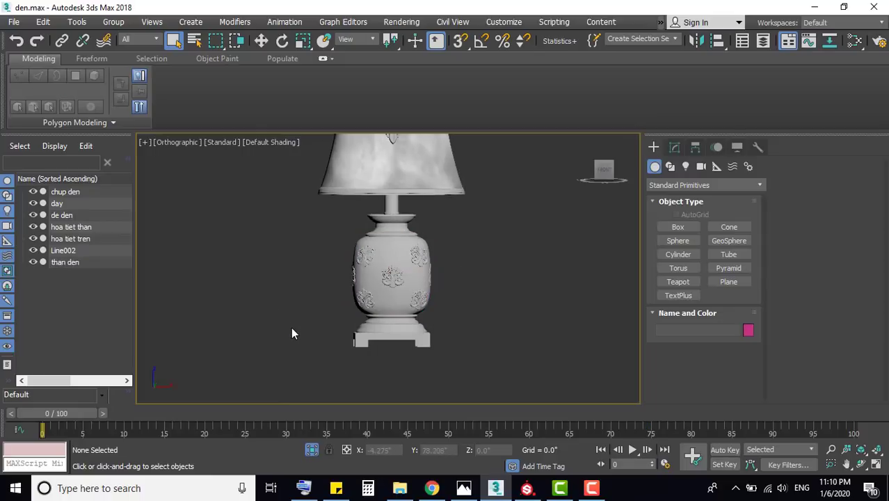
click(527, 489)
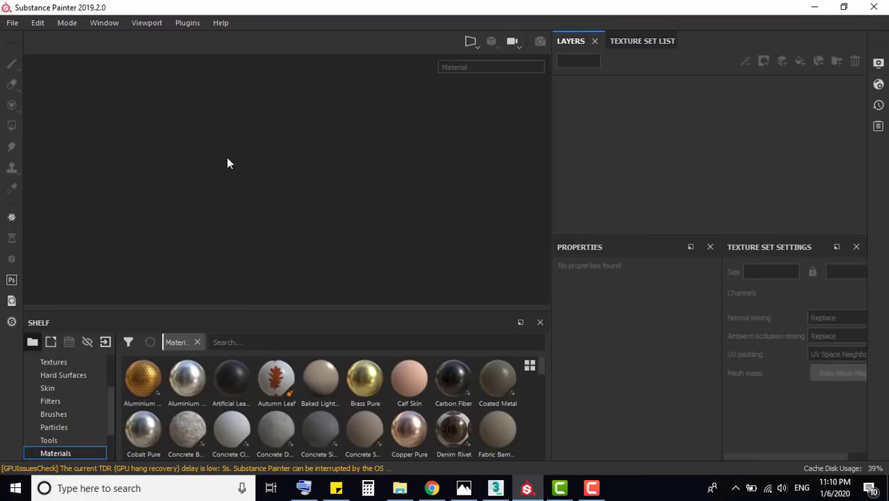
click(814, 8)
Select the lamp body (than den) and base (de den) to inspect them
click(396, 298)
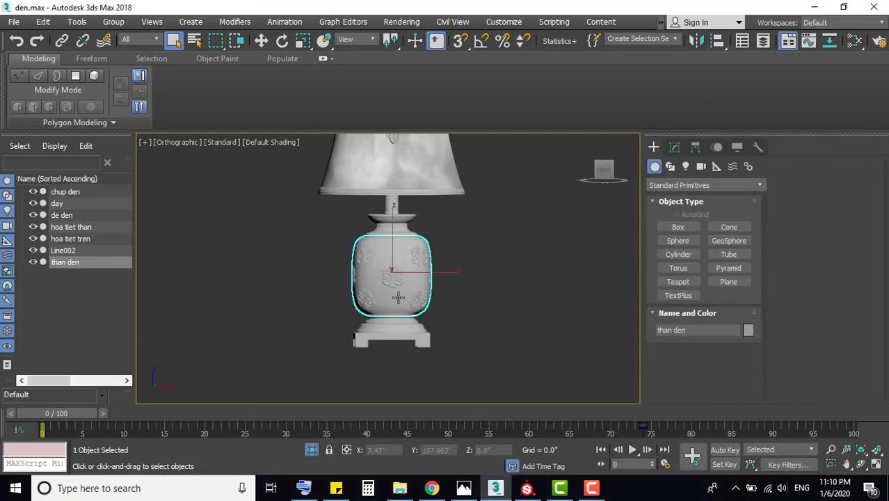
click(393, 339)
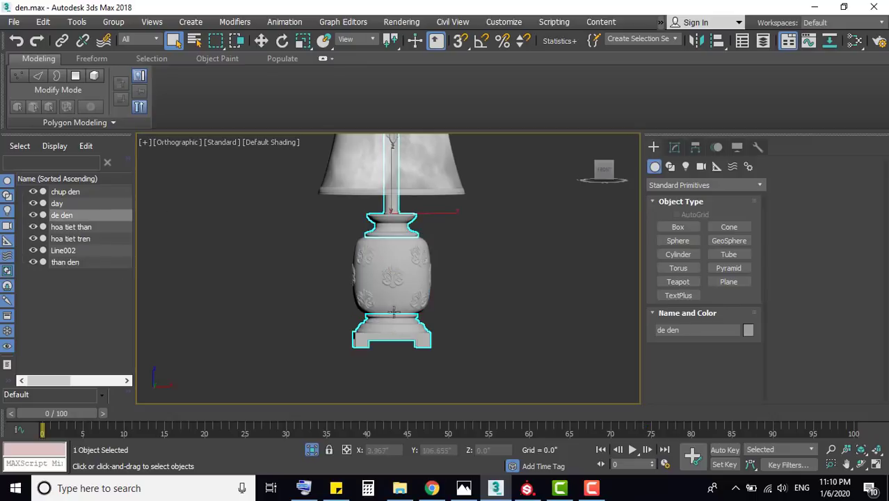
scroll(427, 295, down, 3)
scroll(389, 292, up, 2)
scroll(390, 279, up, 2)
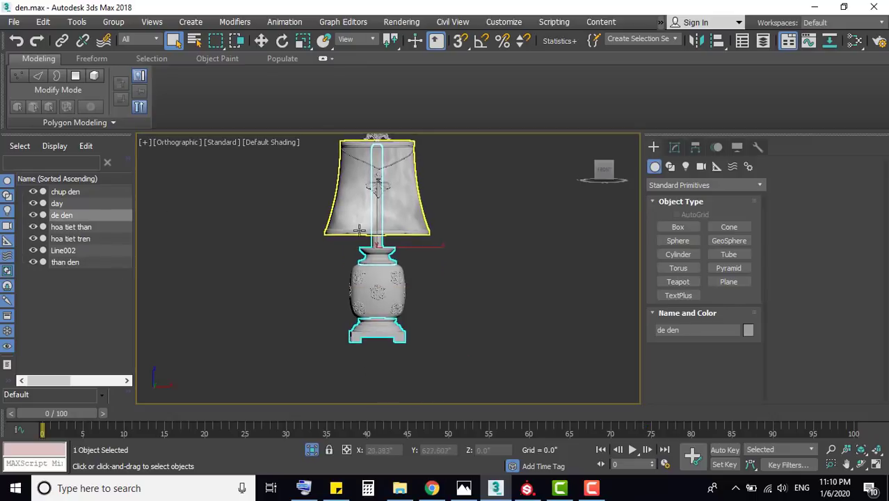
scroll(368, 324, up, 2)
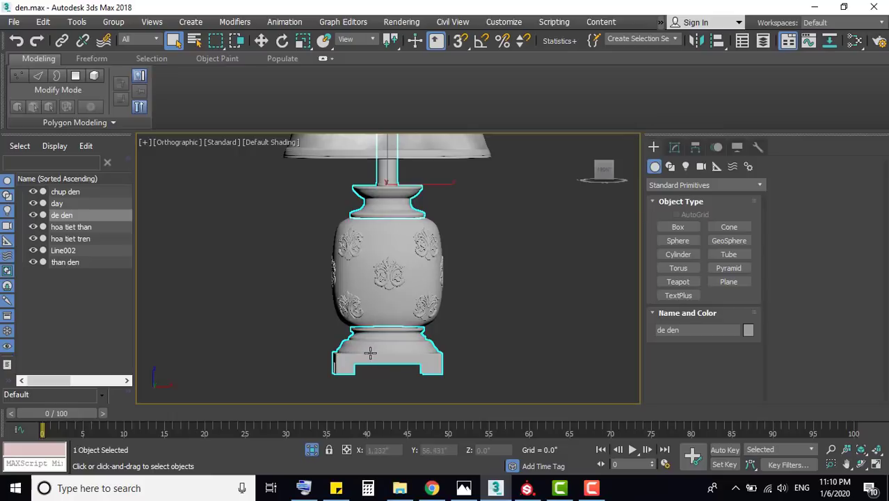
click(263, 307)
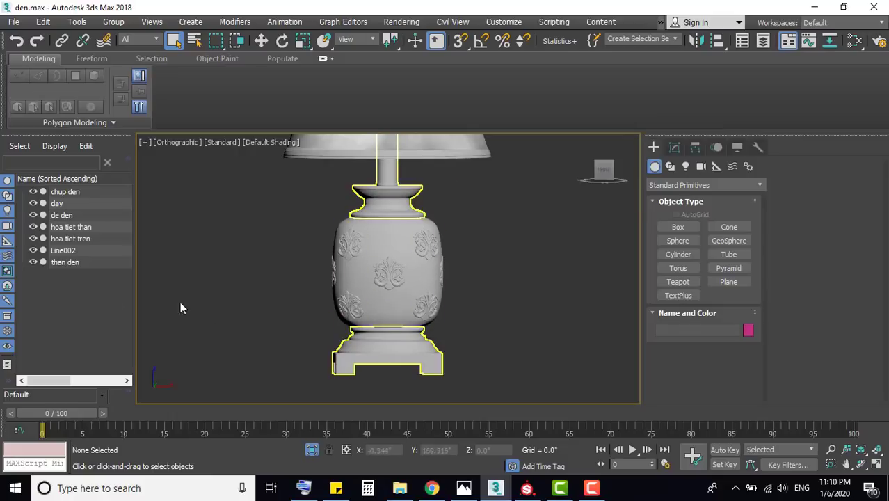
Select each lamp part in turn: base, body, body decorations, top decorations, lampshade
click(381, 353)
click(390, 305)
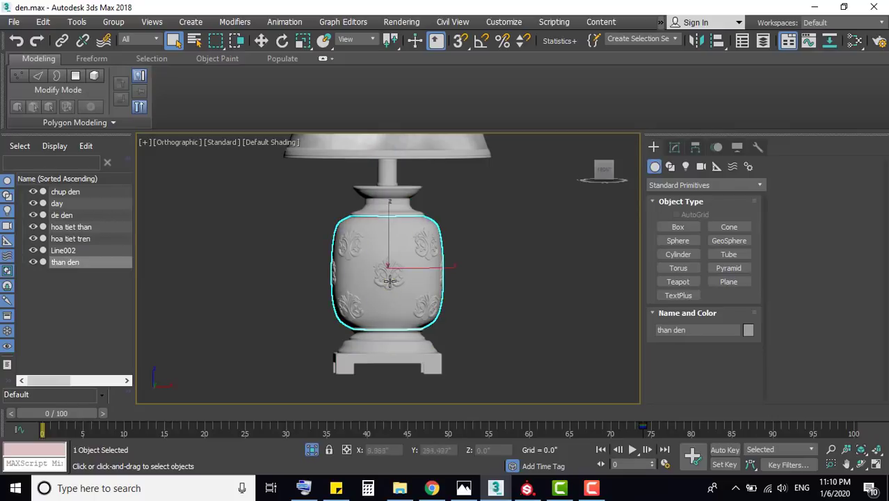
click(390, 278)
scroll(287, 278, down, 5)
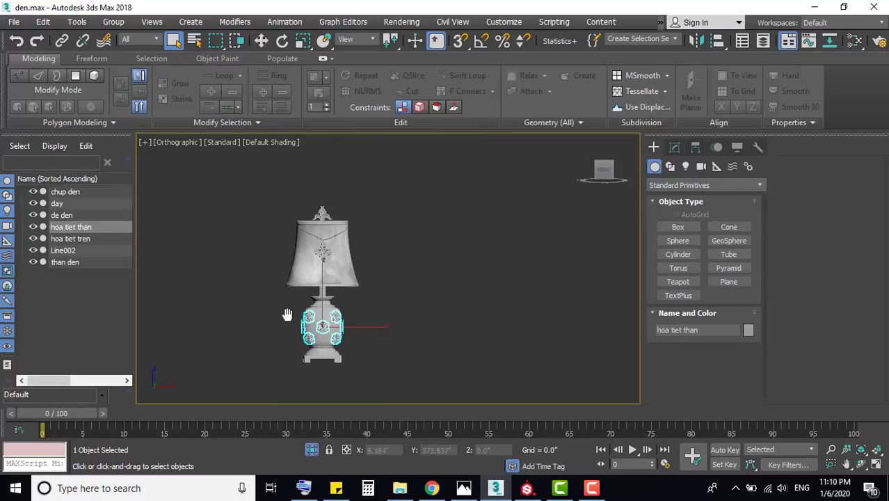
scroll(317, 230, up, 5)
click(320, 249)
click(343, 269)
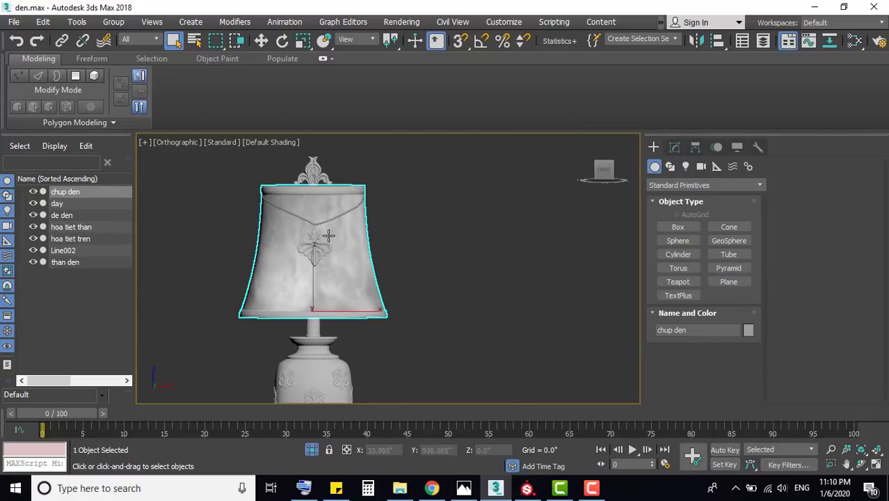
Compare the model against the reference lamp photo, then minimize the photo viewer
click(463, 488)
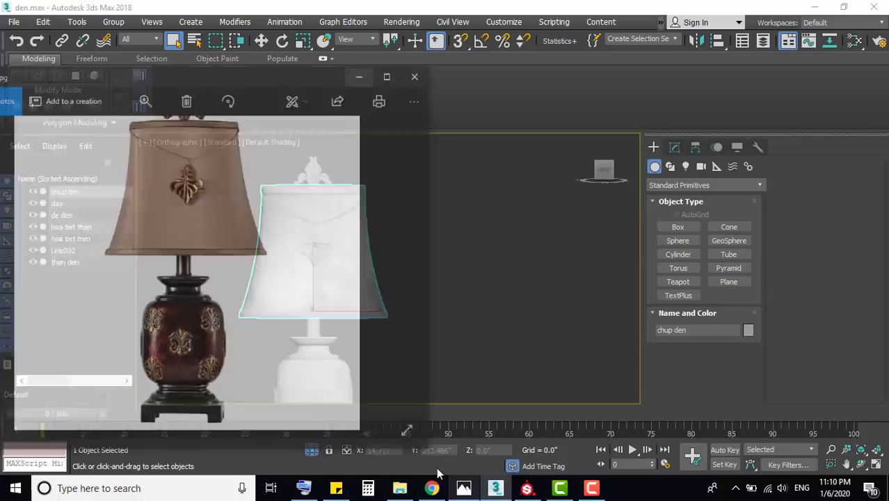
scroll(188, 183, up, 3)
scroll(160, 278, down, 2)
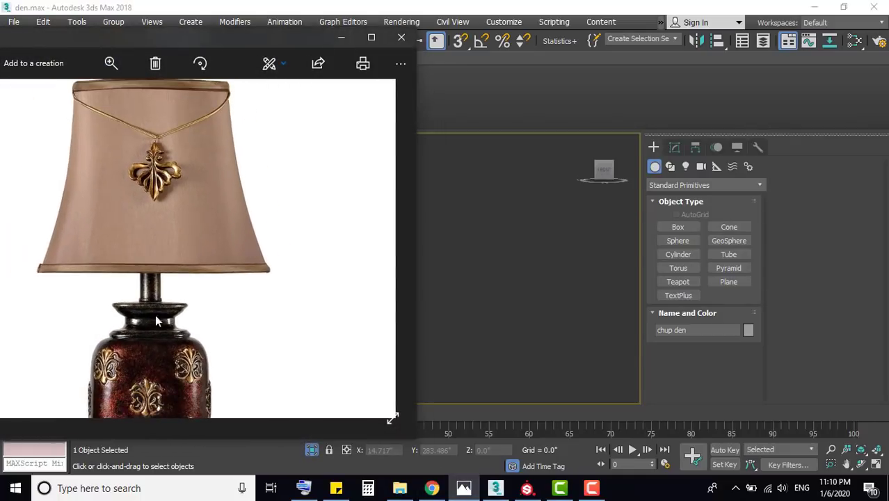
scroll(154, 348, down, 1)
click(340, 38)
scroll(293, 252, up, 2)
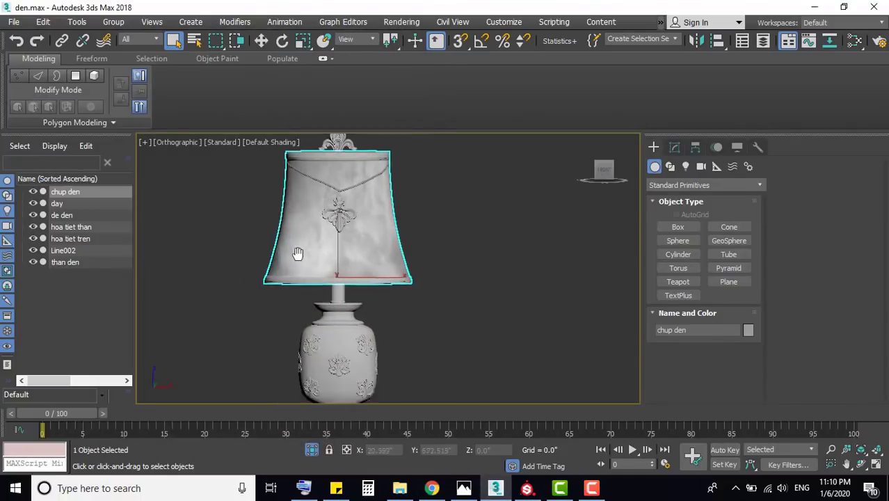
Reselect the lamp base and body, nudge the view lower, and open the filethamkhao folder
click(218, 307)
click(346, 343)
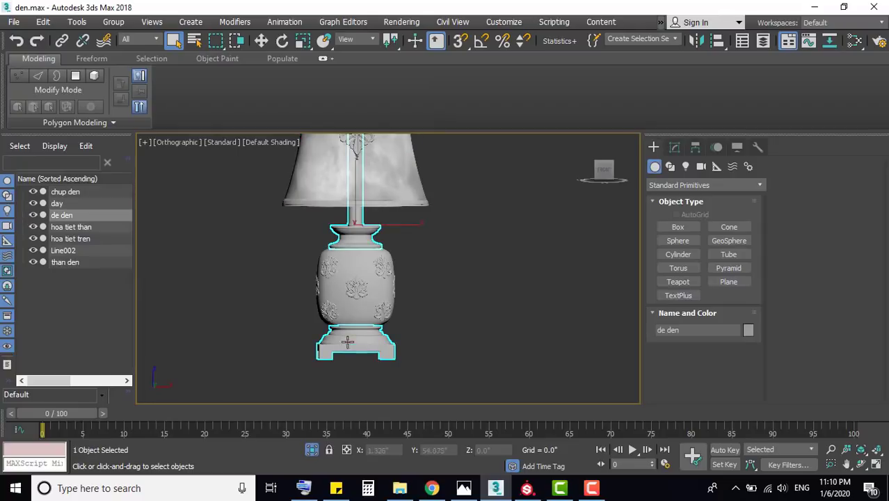
click(347, 310)
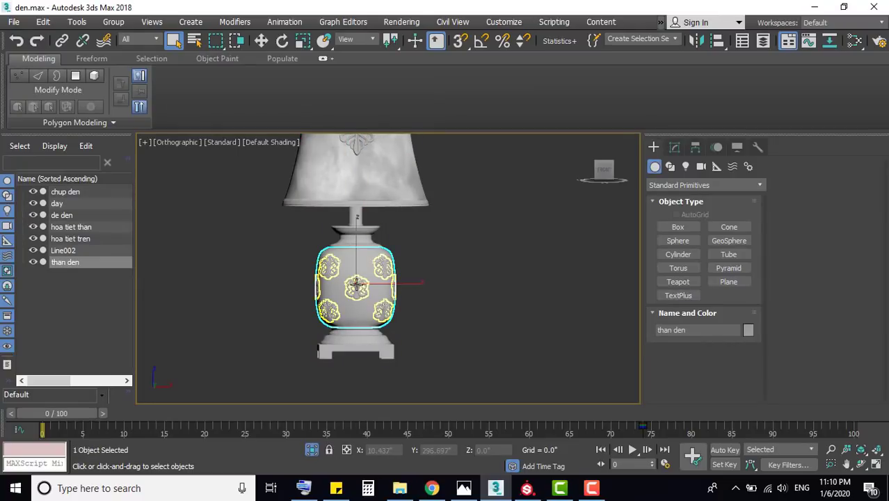
middle_drag(344, 204, 346, 215)
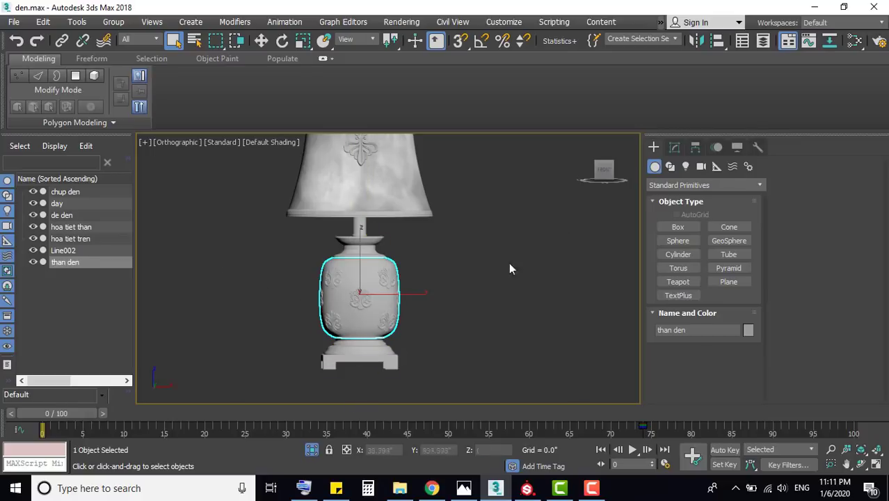
click(400, 487)
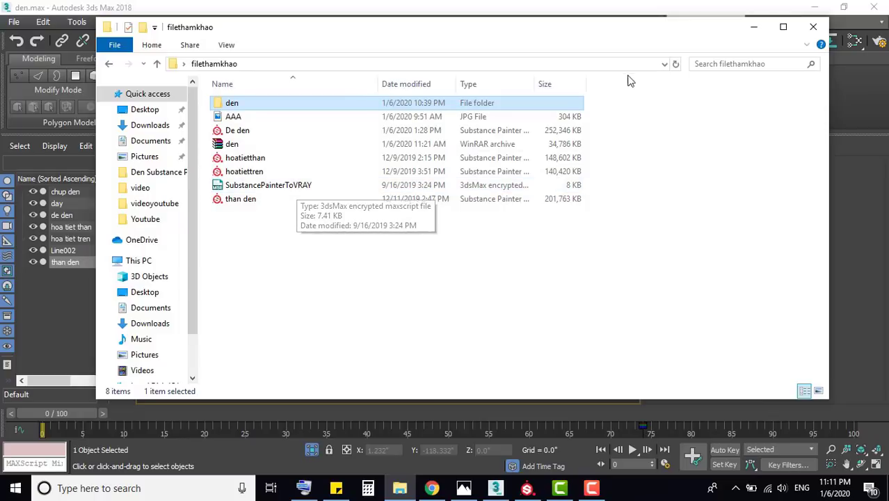
Minimize the filethamkhao File Explorer window to return to the 3ds Max lamp scene
click(754, 28)
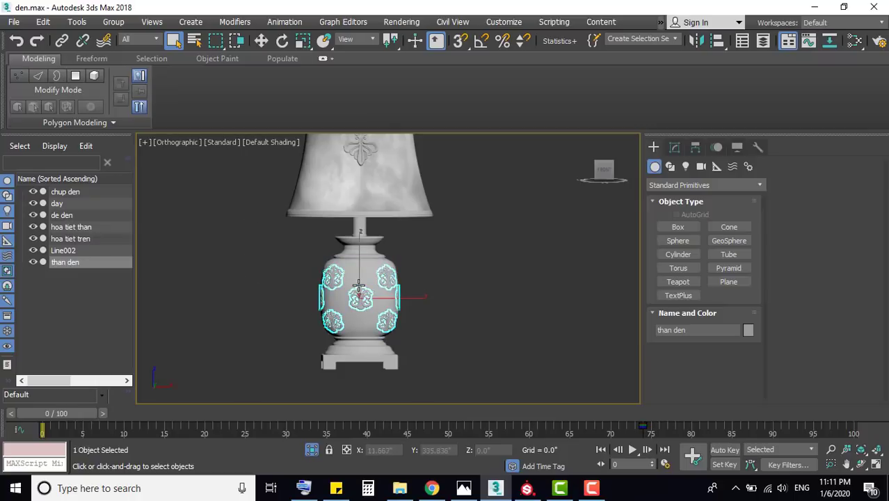
Export the selected lamp body to the Desktop under the file name 'than'
click(14, 21)
mouse_move(27, 216)
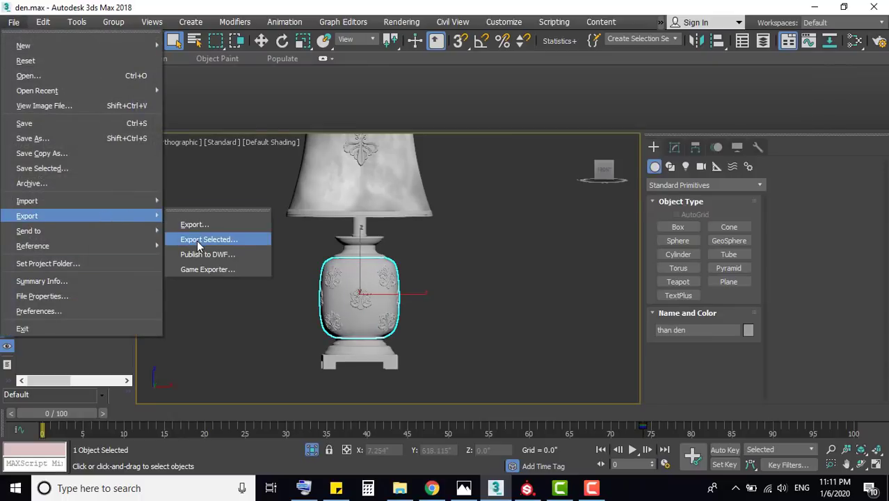
click(198, 240)
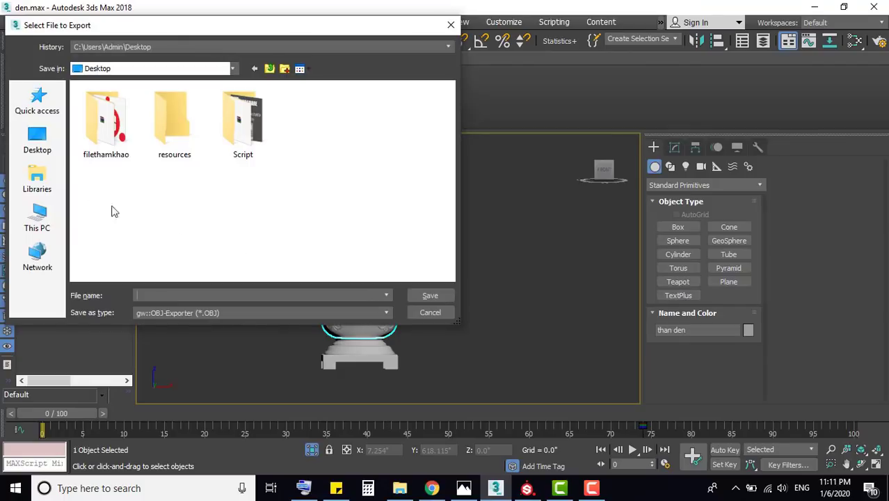
click(37, 139)
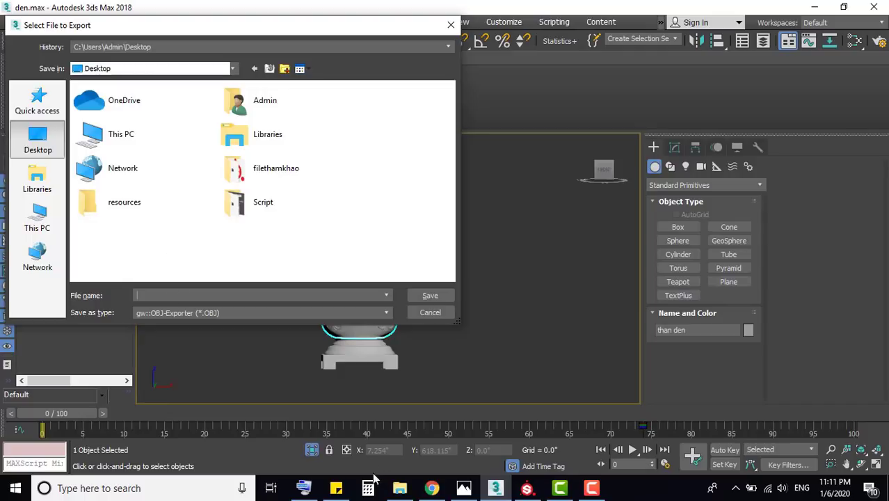
click(304, 488)
drag(251, 120, 433, 101)
click(450, 172)
click(505, 199)
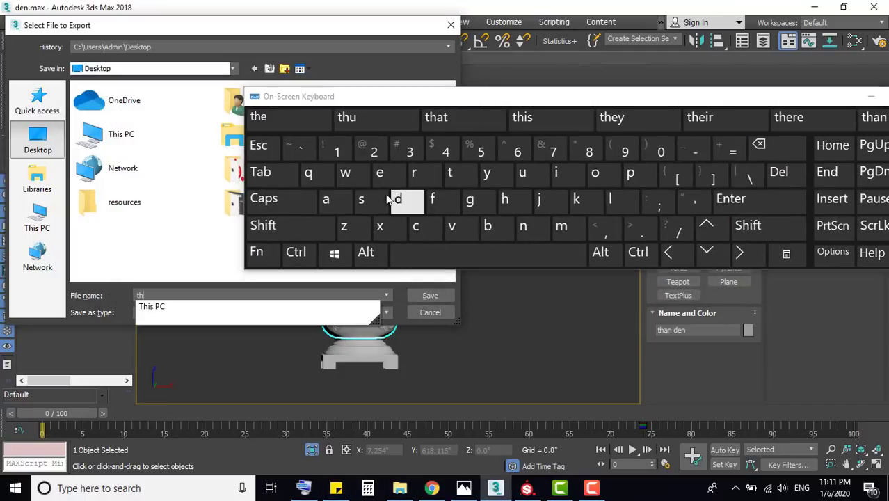
click(325, 199)
click(523, 225)
click(871, 96)
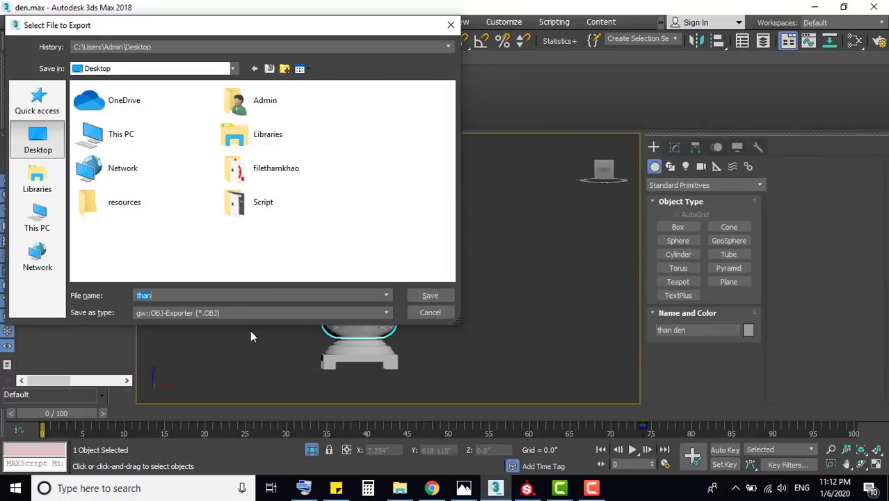
Save it in gw::OBJ-Exporter (*.OBJ) format and confirm the export options
click(221, 314)
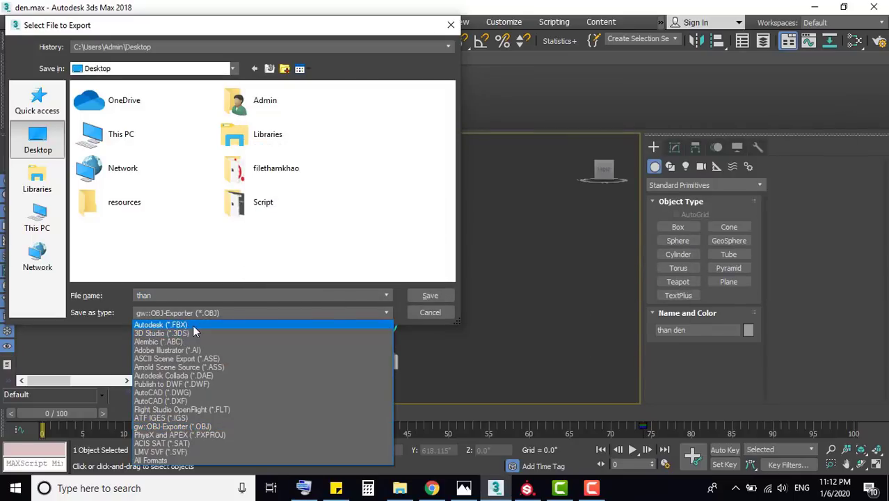
click(214, 428)
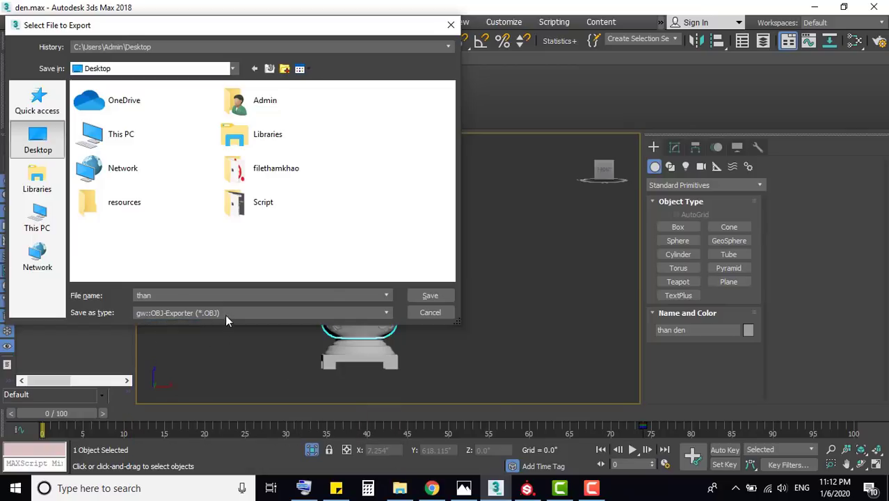
click(430, 295)
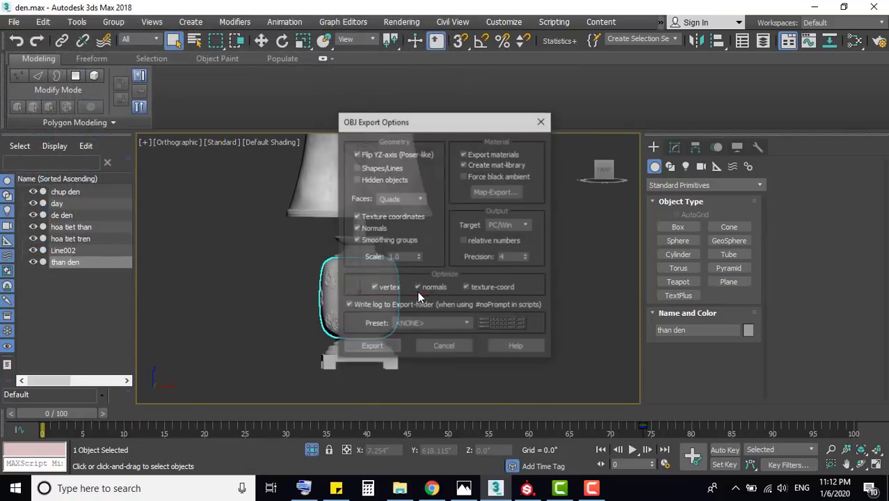
click(376, 350)
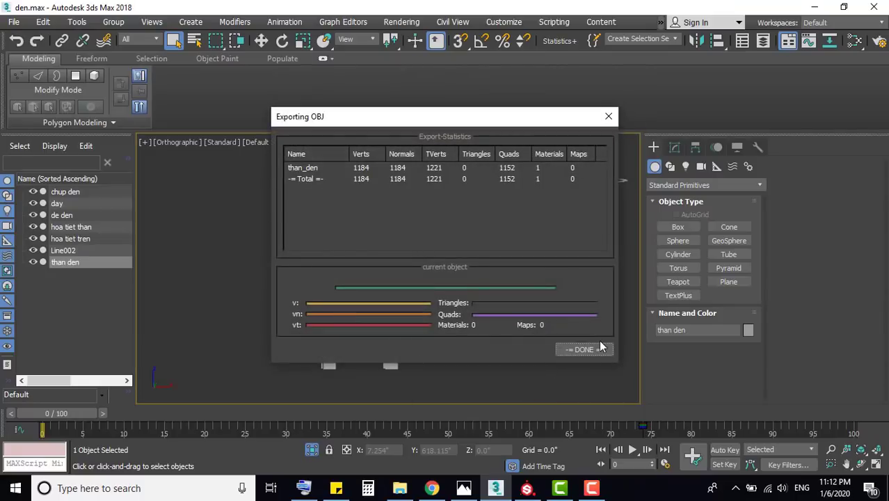
click(591, 353)
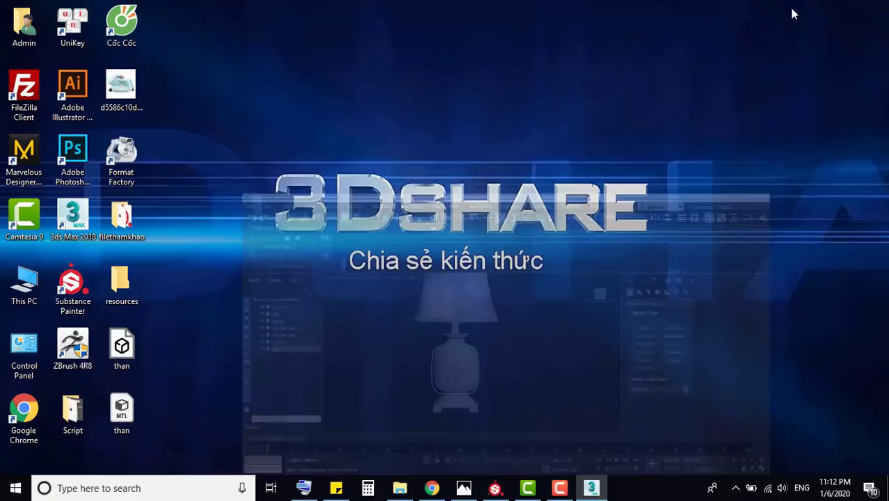
Create a new Substance Painter project from the than.obj mesh
click(493, 489)
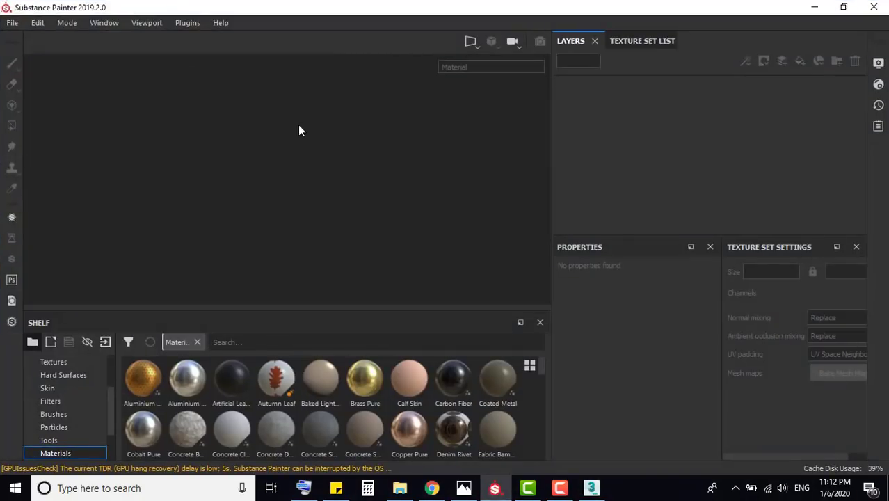
click(12, 22)
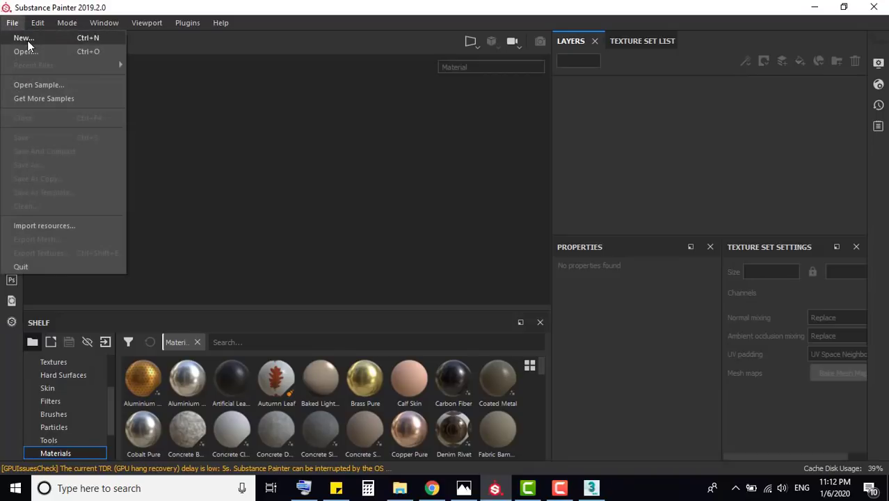
click(26, 36)
click(550, 117)
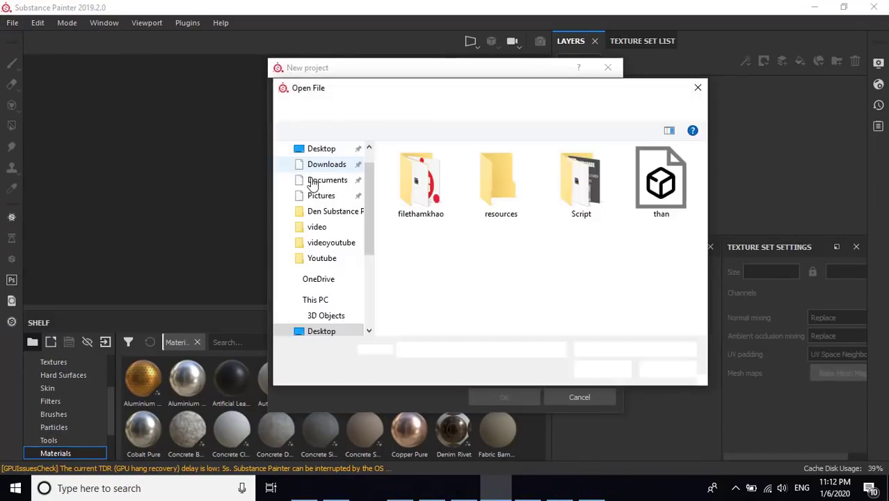
double_click(660, 181)
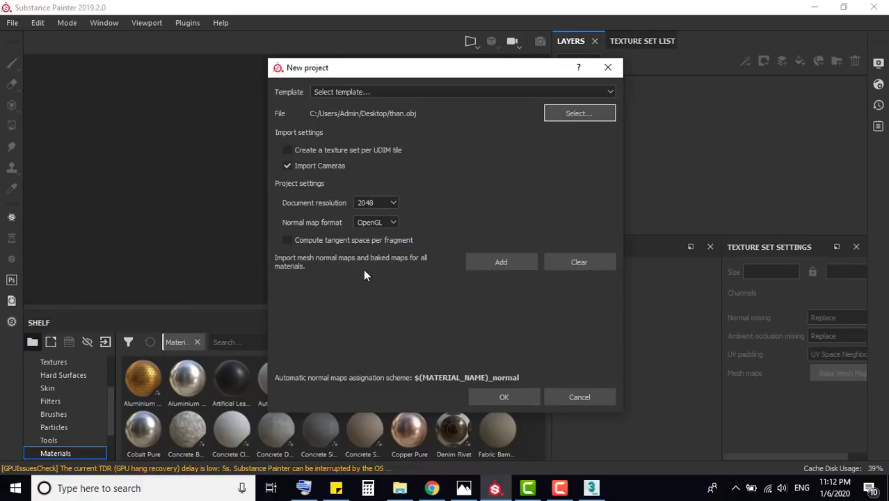
click(514, 398)
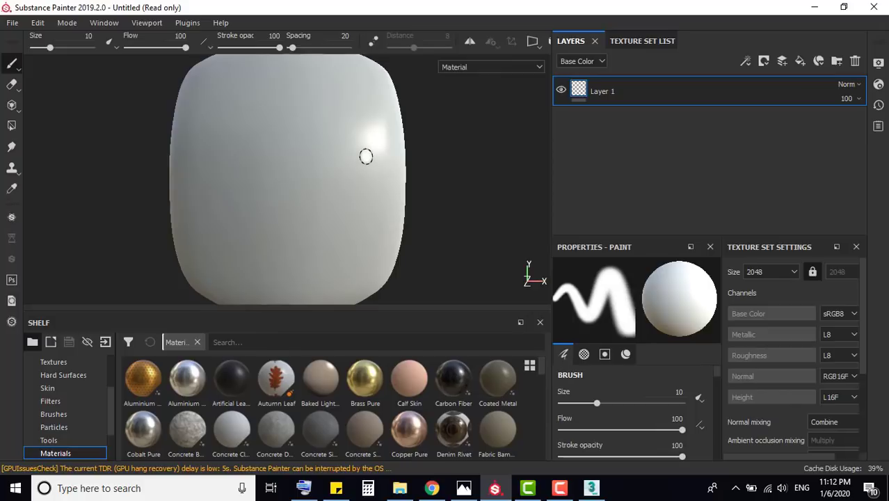
Begin renaming the texture set in the Texture Set List, typing 'th'
click(640, 43)
double_click(605, 78)
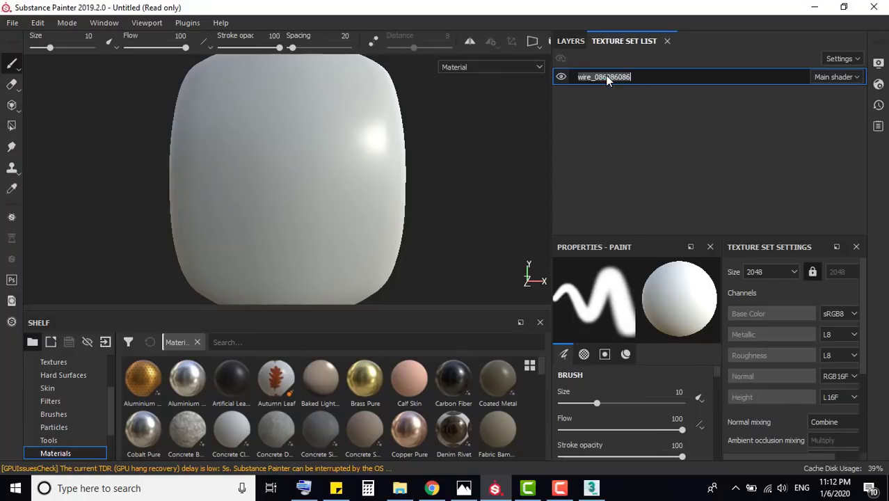
click(336, 487)
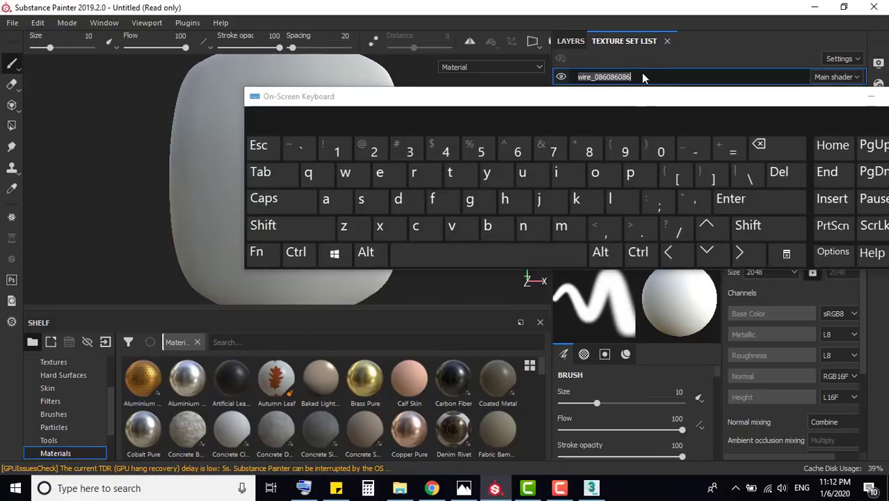
click(450, 172)
click(508, 200)
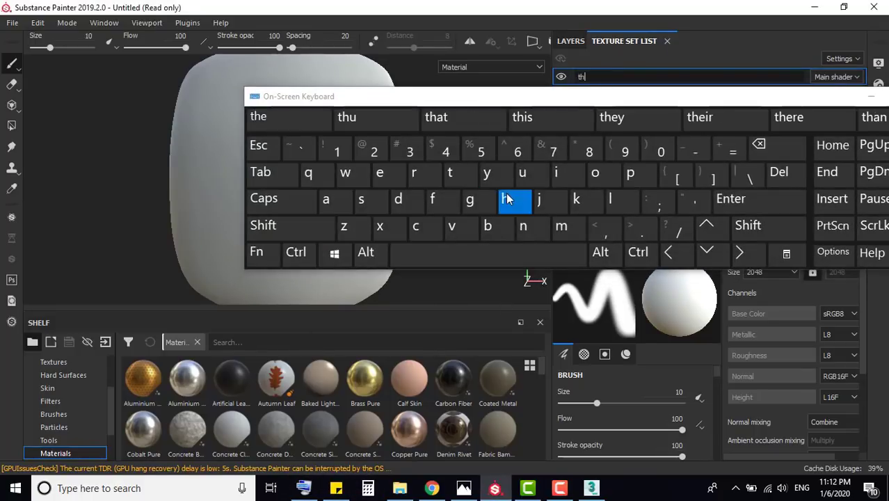
Finish renaming the texture set to 'thanden'
click(326, 199)
click(523, 226)
click(398, 199)
click(388, 174)
click(523, 225)
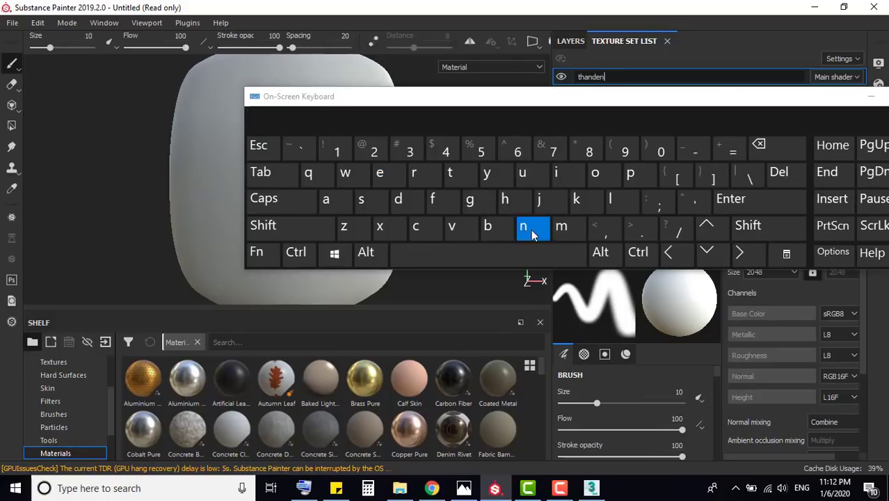
click(871, 96)
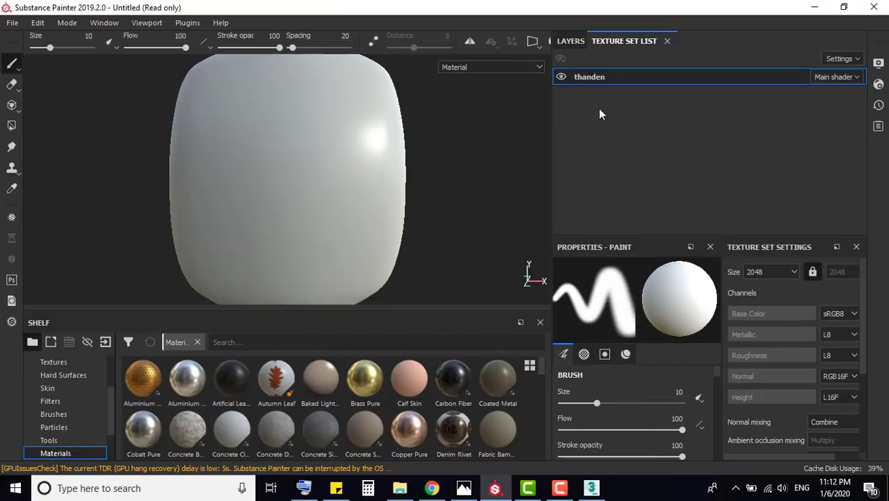
Bake mesh maps at 2048 output size with the ID and Thickness maps excluded
click(566, 41)
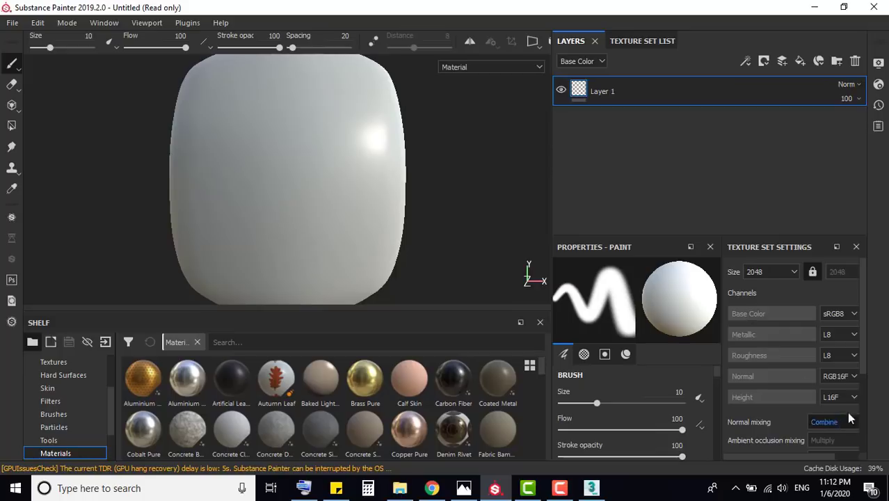
drag(864, 358, 862, 409)
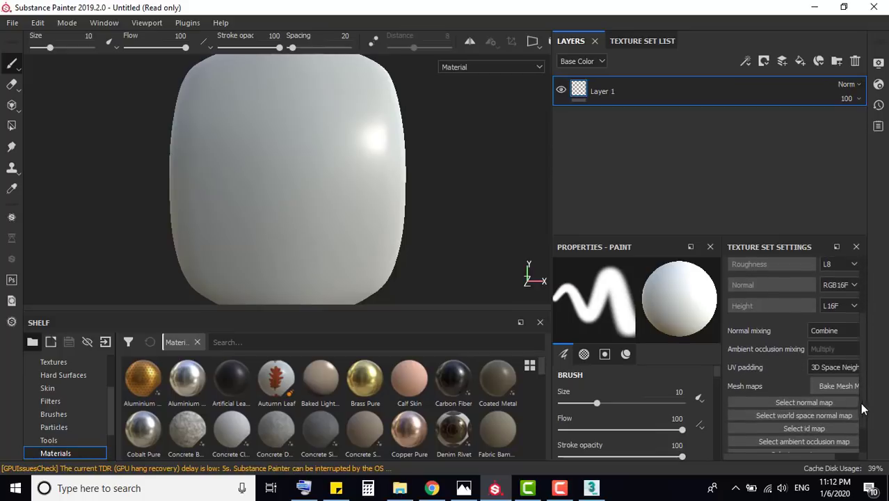
click(841, 385)
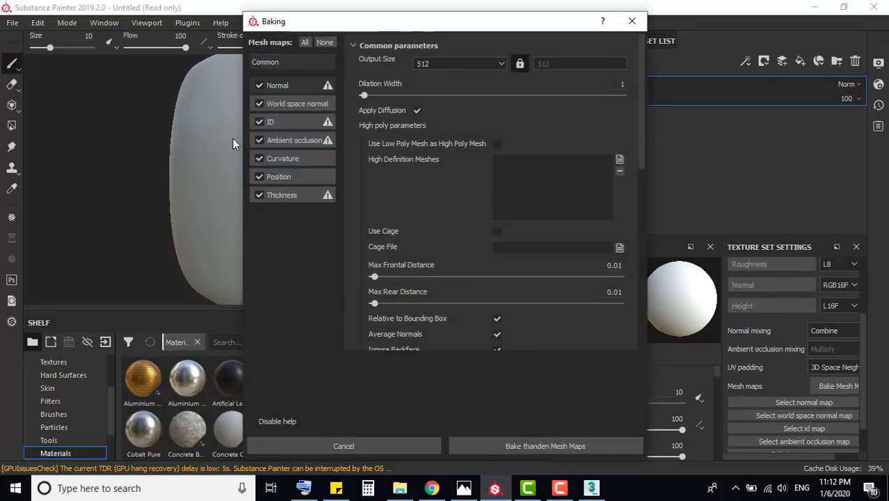
click(257, 123)
click(256, 195)
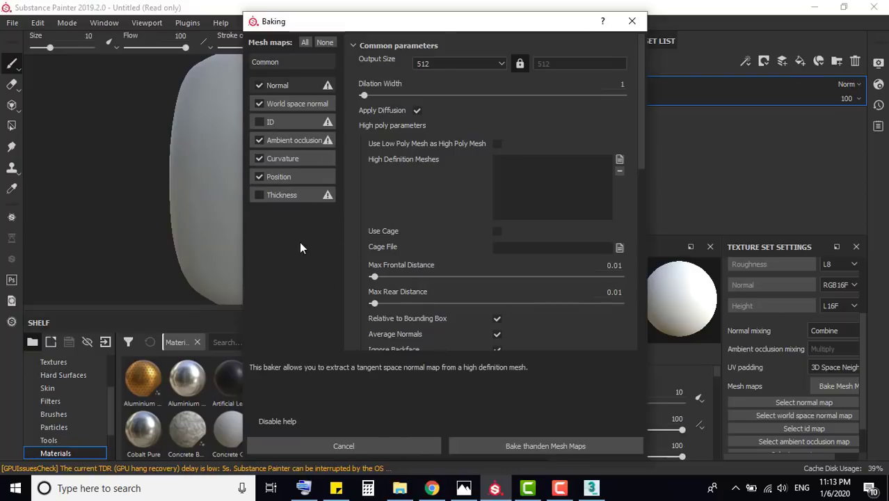
click(477, 65)
click(430, 123)
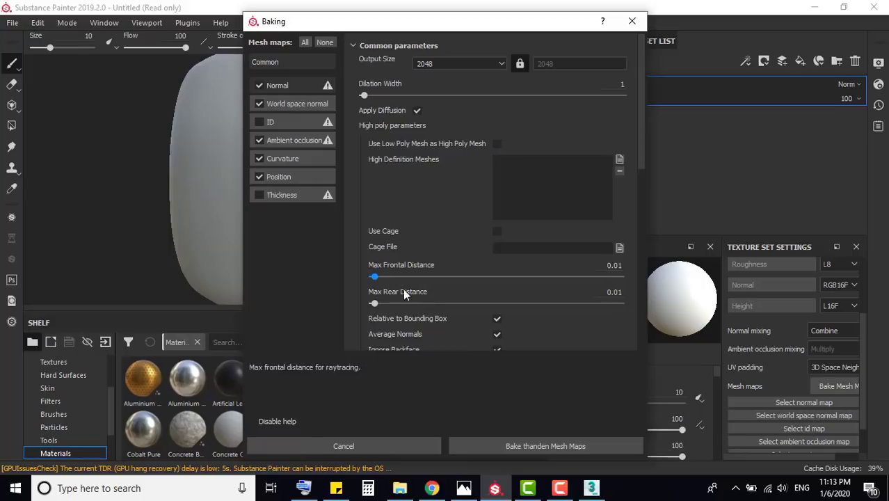
click(504, 445)
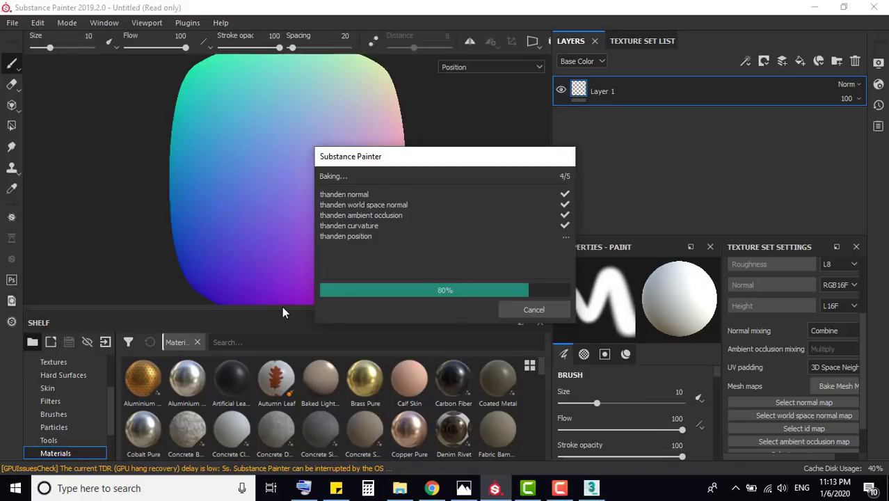
Set environment opacity to 77 and blur to 8 in Display Settings, and rotate the environment lighting
click(528, 309)
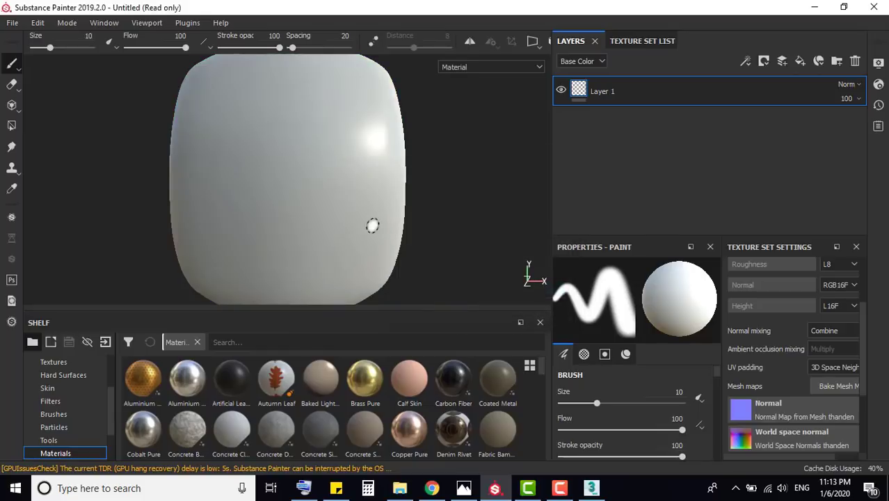
mouse_move(372, 226)
alt+mouse_down()
mouse_move(347, 193)
mouse_move(363, 203)
alt+mouse_up()
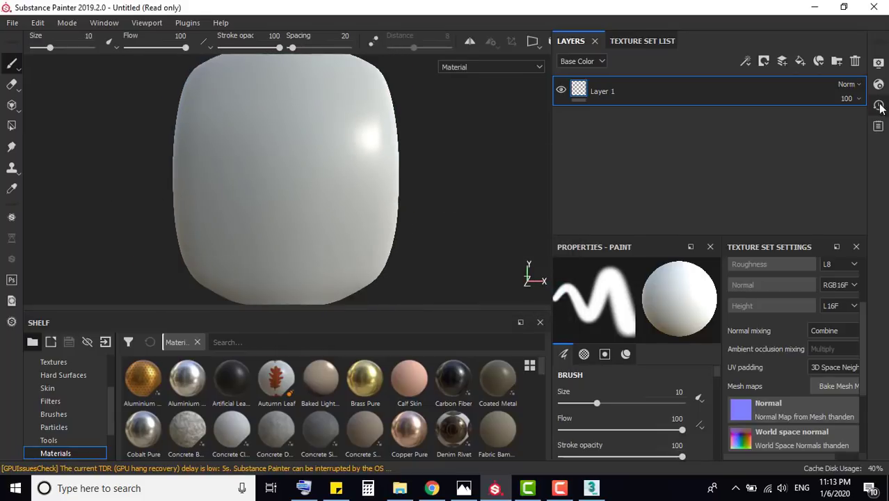
click(878, 62)
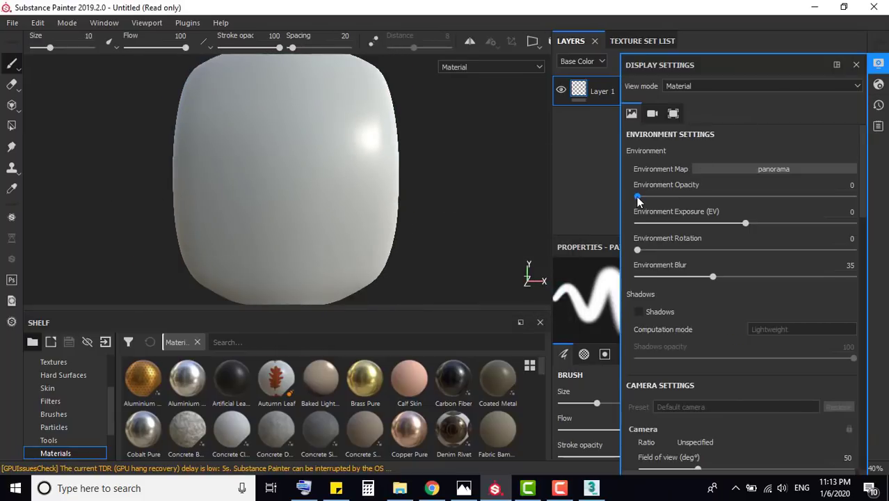
drag(638, 198, 804, 201)
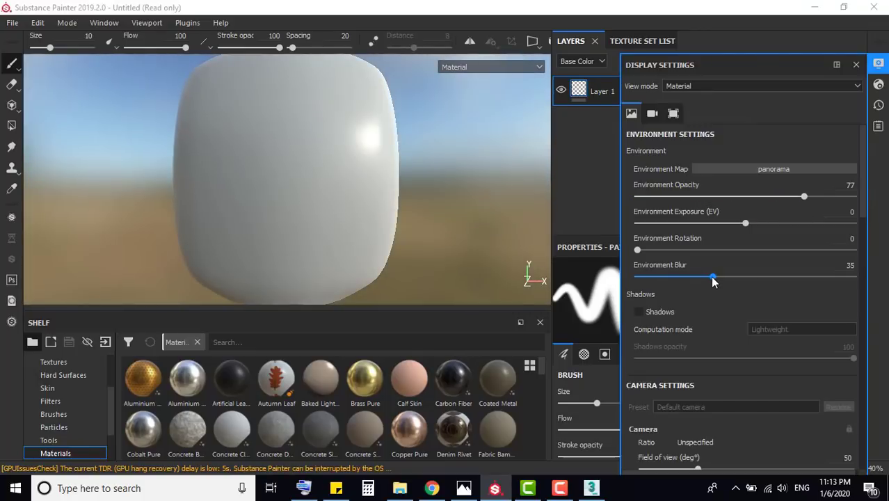
drag(713, 279, 654, 277)
mouse_move(250, 224)
alt+mouse_down()
mouse_move(206, 223)
mouse_move(214, 193)
mouse_move(203, 222)
alt+mouse_up()
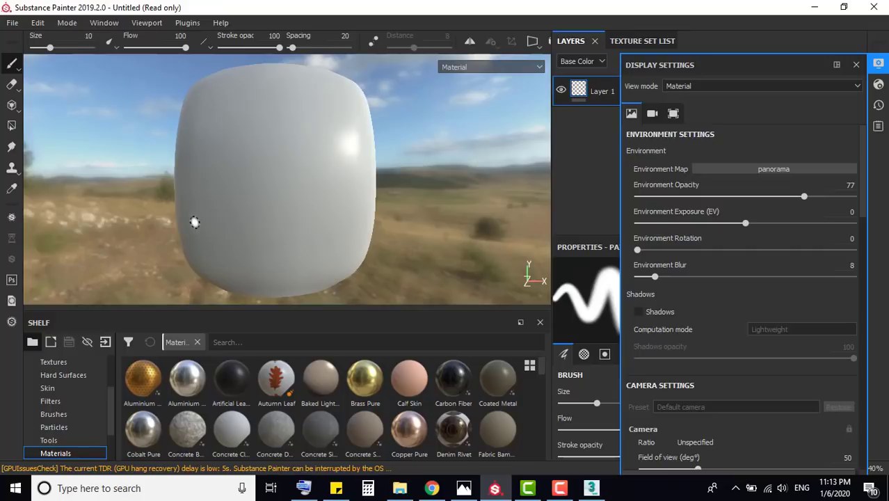
key(shift)
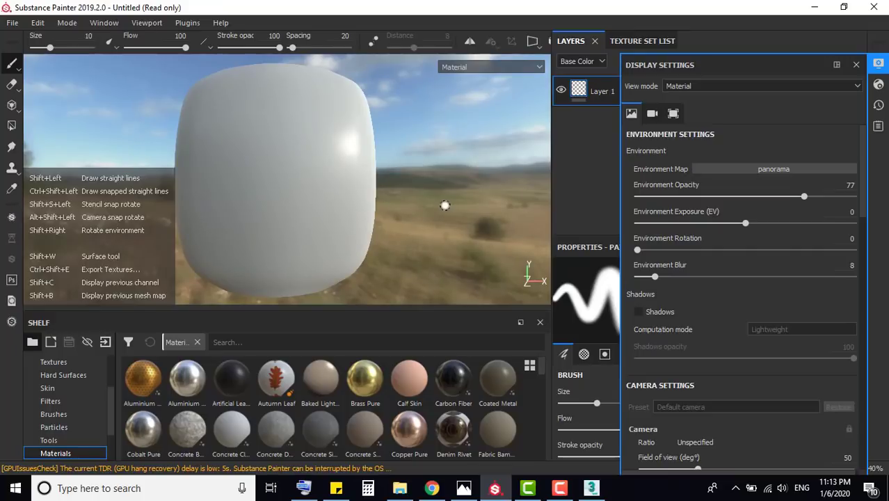
mouse_move(445, 207)
shift+right_down()
mouse_move(476, 204)
mouse_move(416, 209)
mouse_move(436, 219)
mouse_move(360, 222)
mouse_move(413, 231)
mouse_move(423, 237)
mouse_move(373, 238)
mouse_move(412, 251)
shift+right_up()
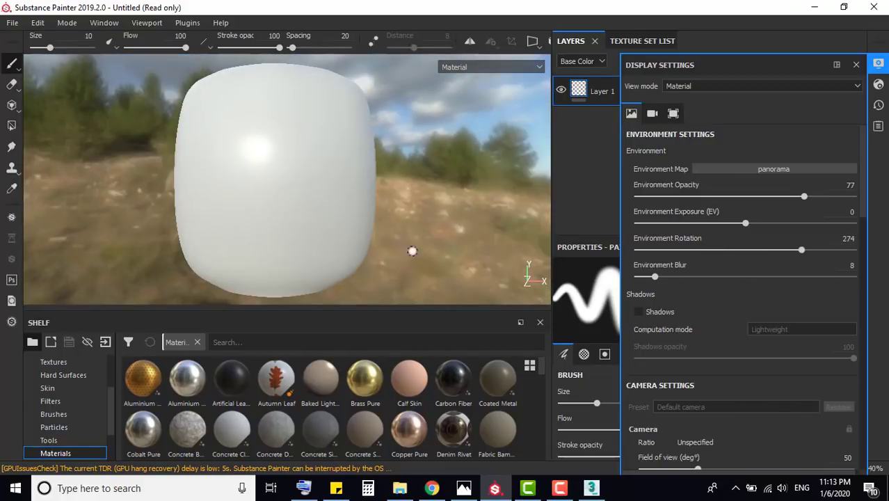
Try several environment maps, settle on Gdansk Shipyard Buildings, and raise blur to 21
click(760, 168)
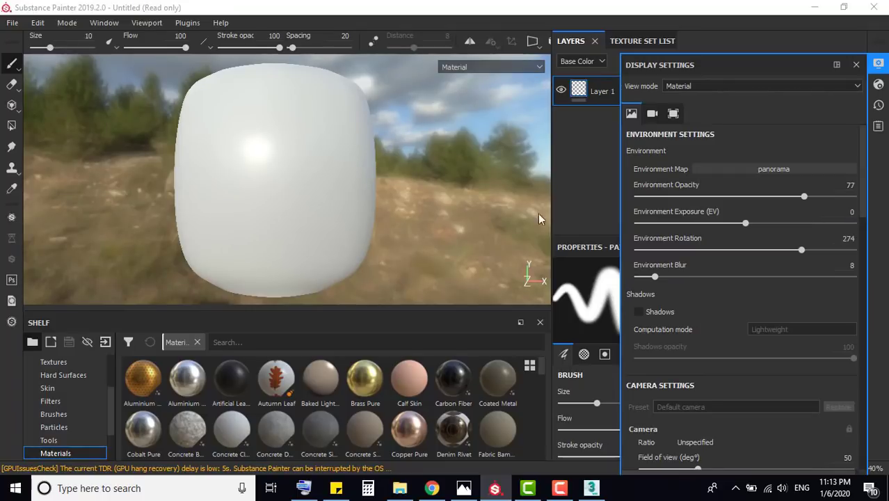
click(741, 170)
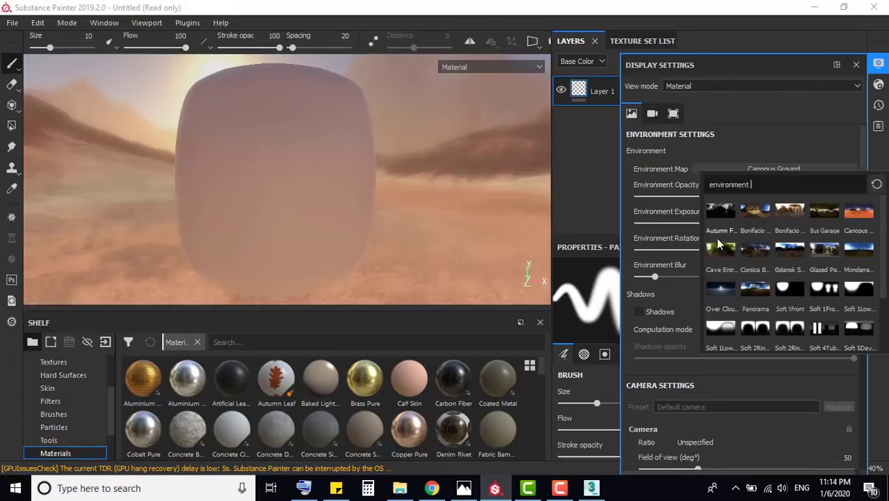
click(724, 215)
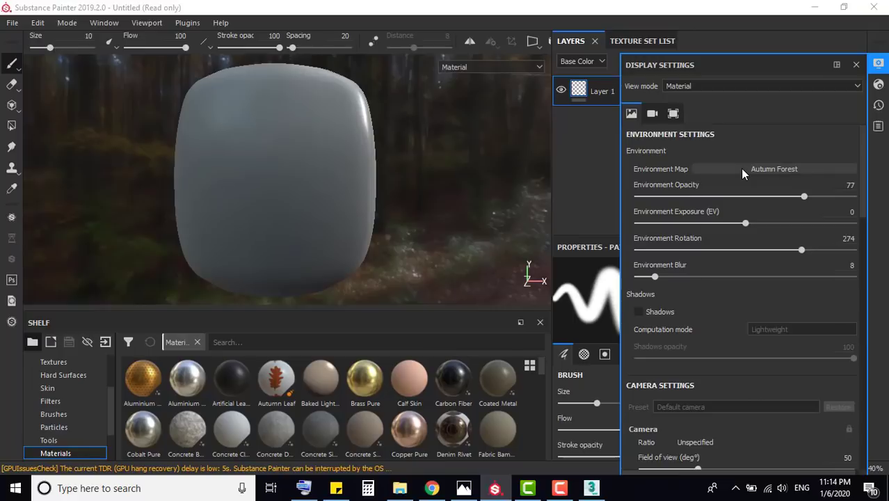
click(740, 168)
click(755, 205)
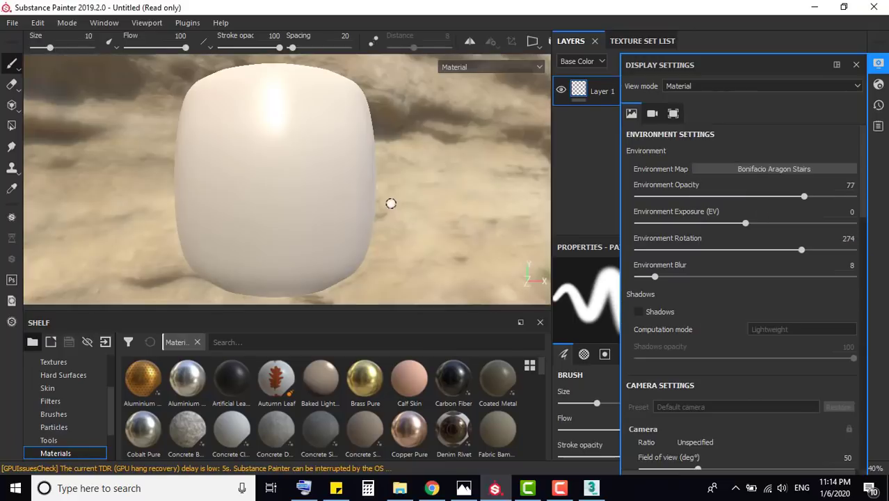
click(778, 171)
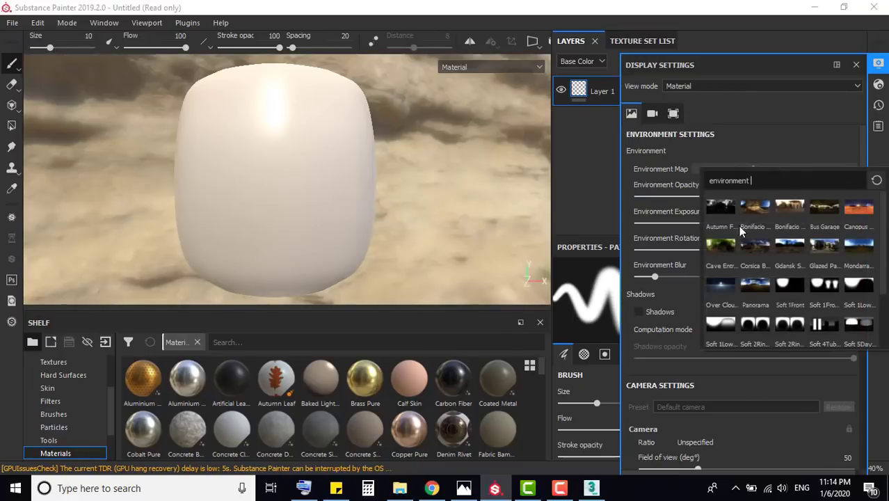
click(787, 248)
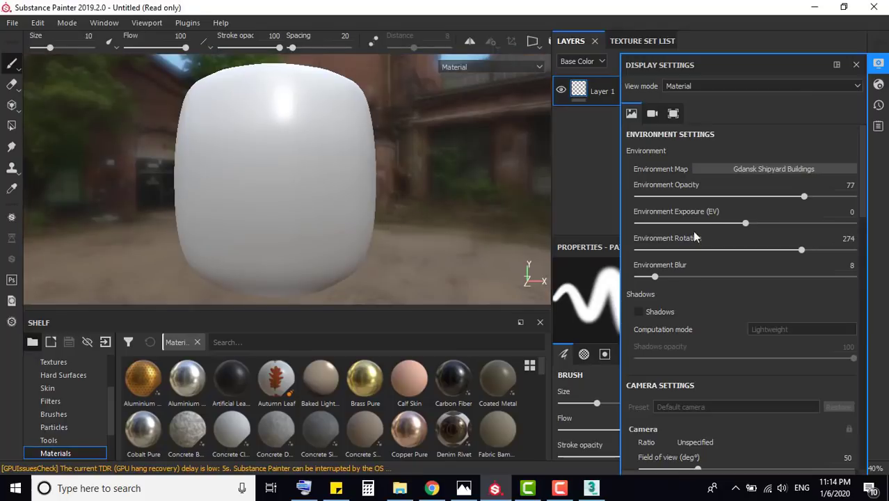
drag(653, 278, 682, 278)
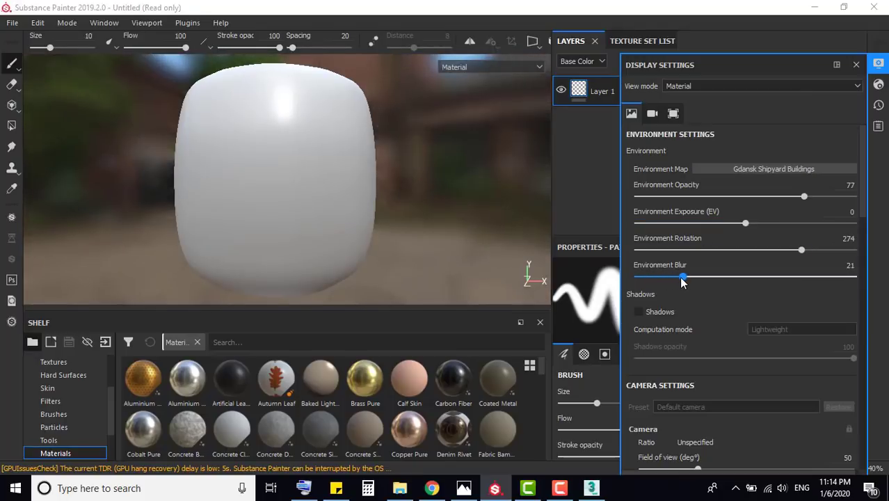
click(856, 65)
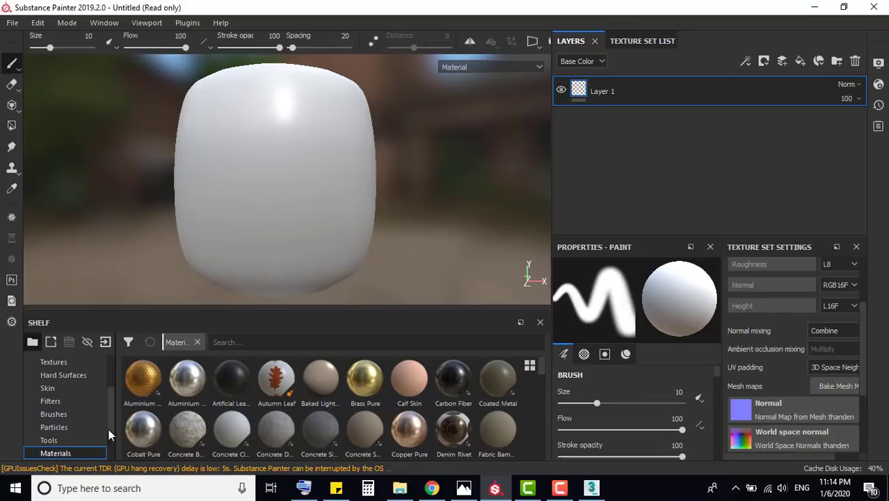
drag(113, 418, 112, 441)
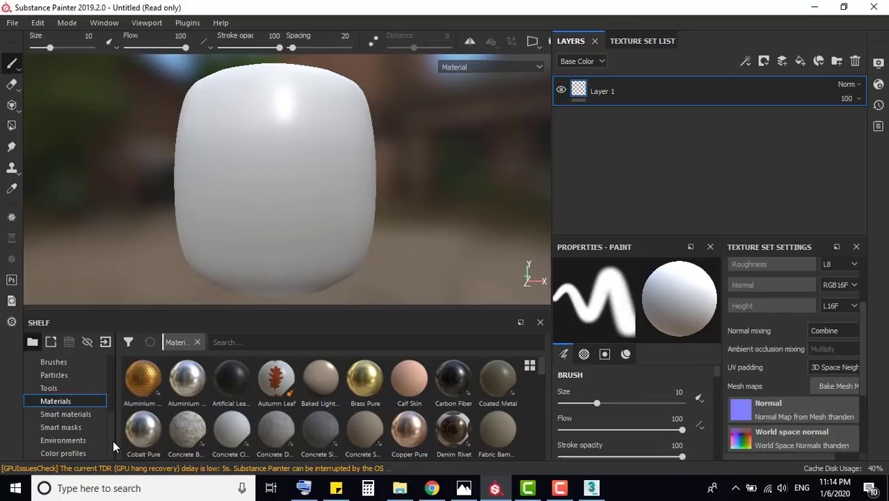
click(84, 411)
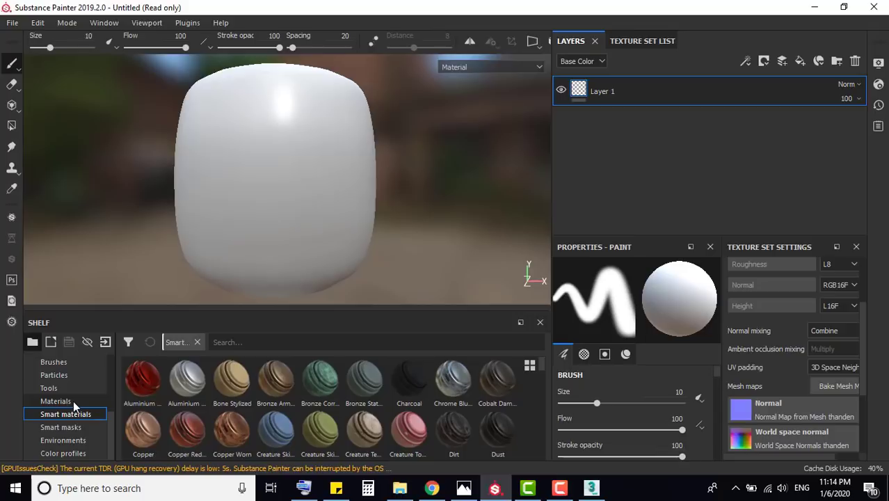
click(73, 400)
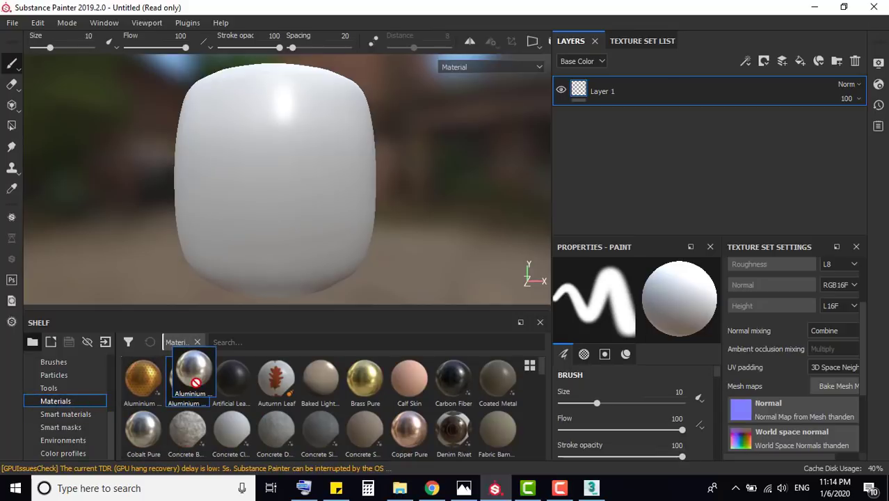
drag(139, 388, 283, 189)
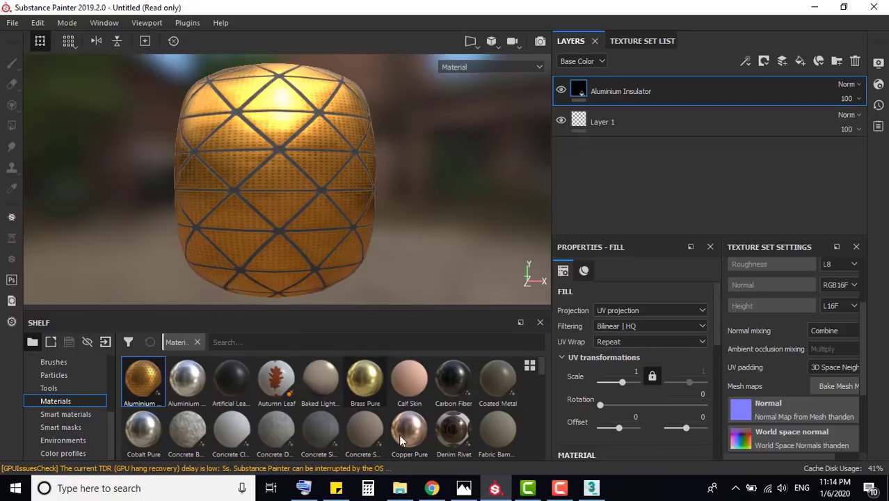
drag(408, 386, 290, 224)
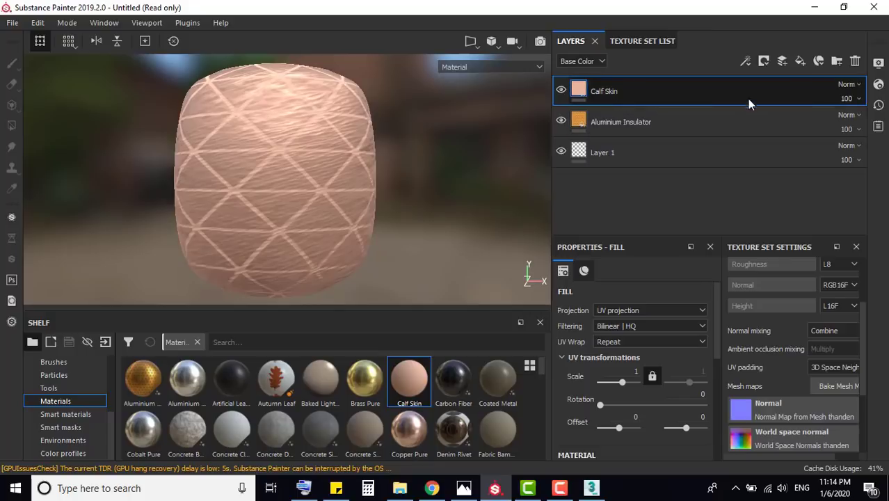
right_click(621, 116)
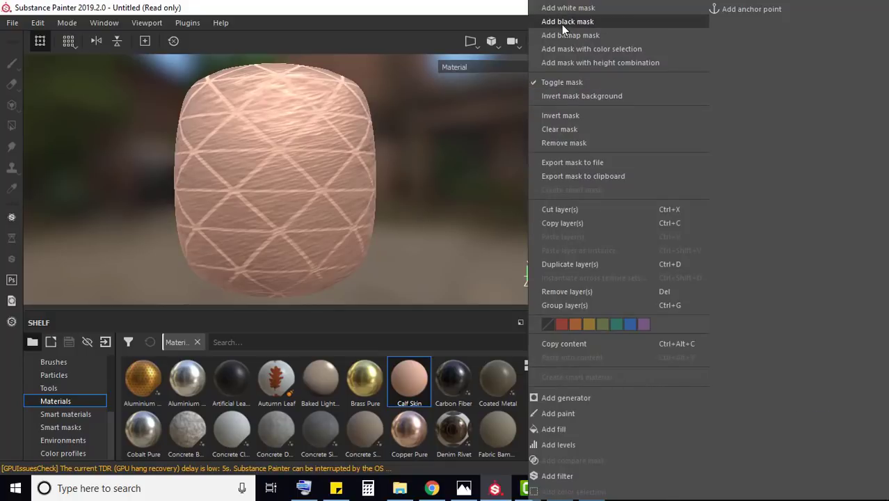
click(588, 23)
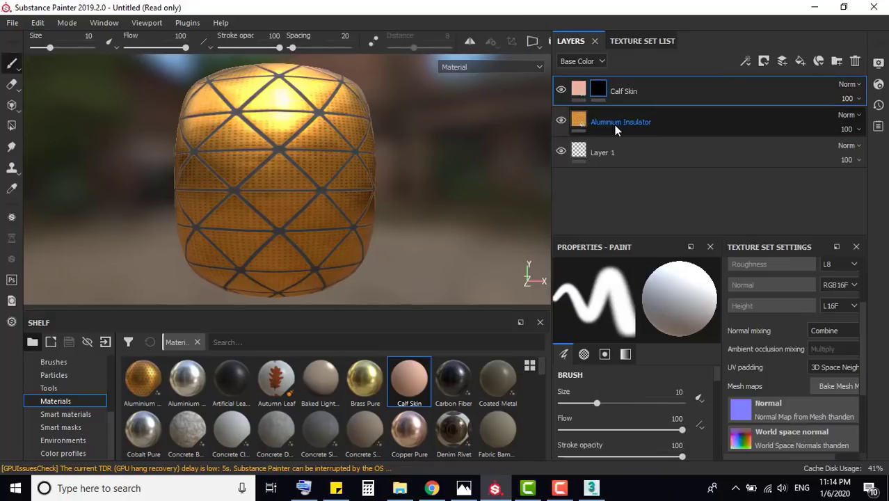
right_click(599, 93)
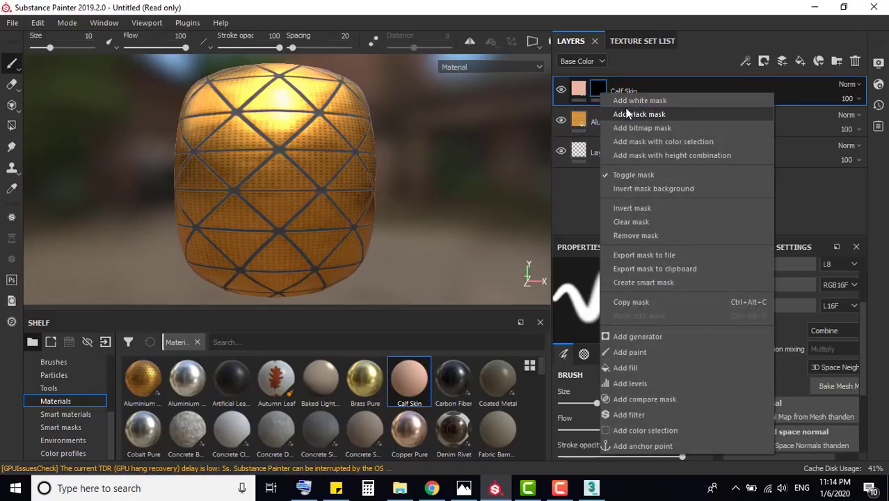
click(615, 98)
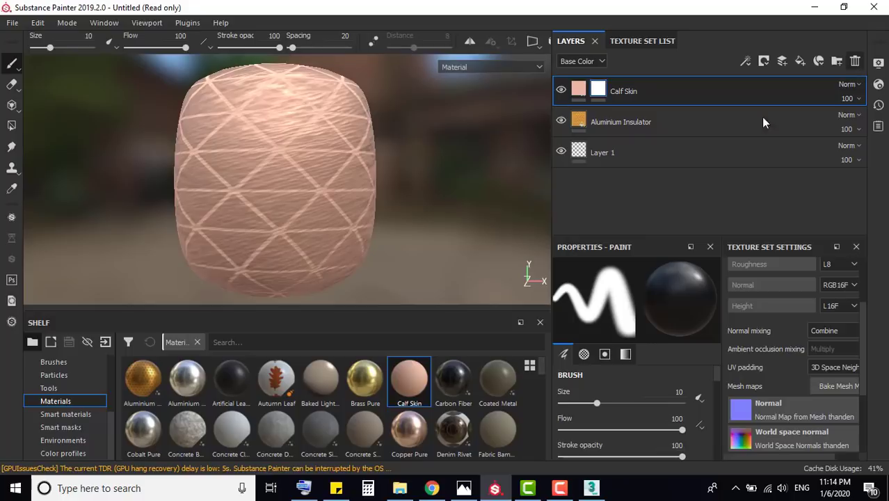
key(Delete)
Finish clearing the test material layers and bring up the lamp reference photo beside Substance Painter
click(855, 62)
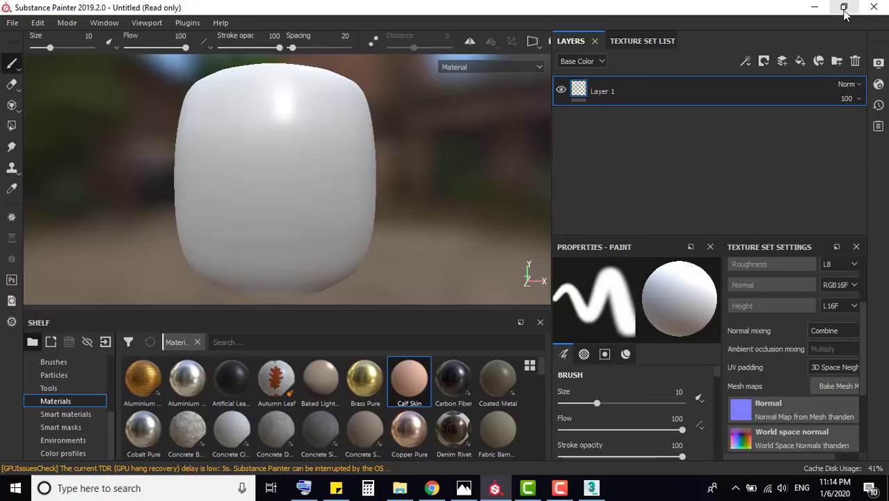
click(845, 14)
click(463, 490)
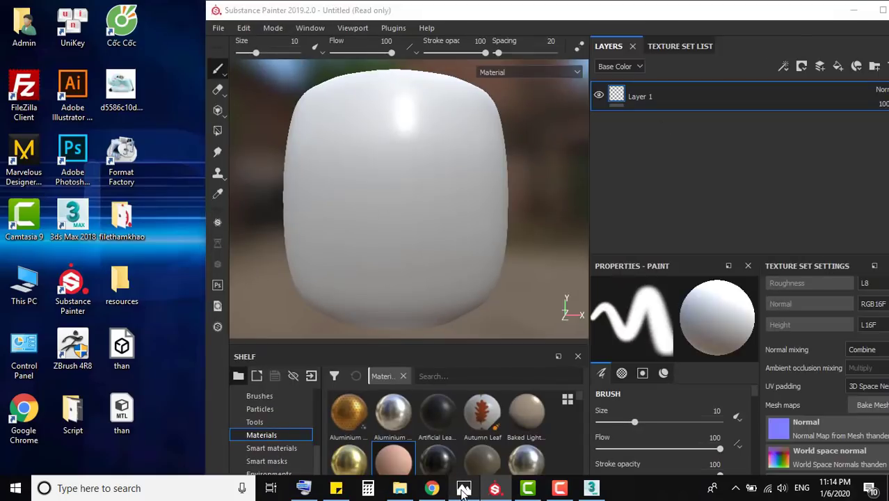
scroll(116, 263, up, 3)
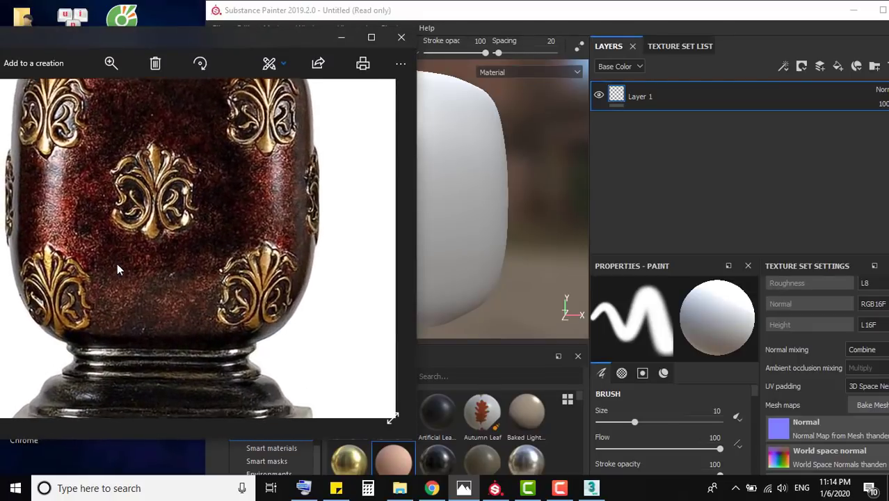
click(841, 66)
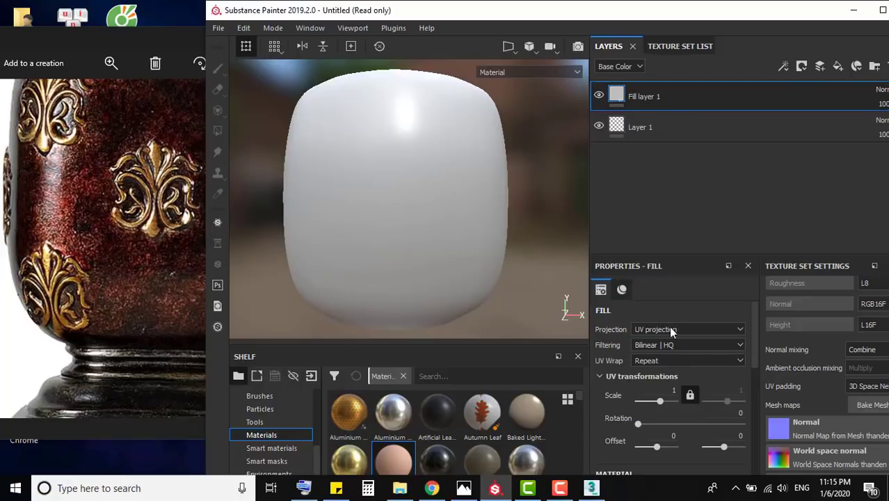
drag(751, 351, 760, 427)
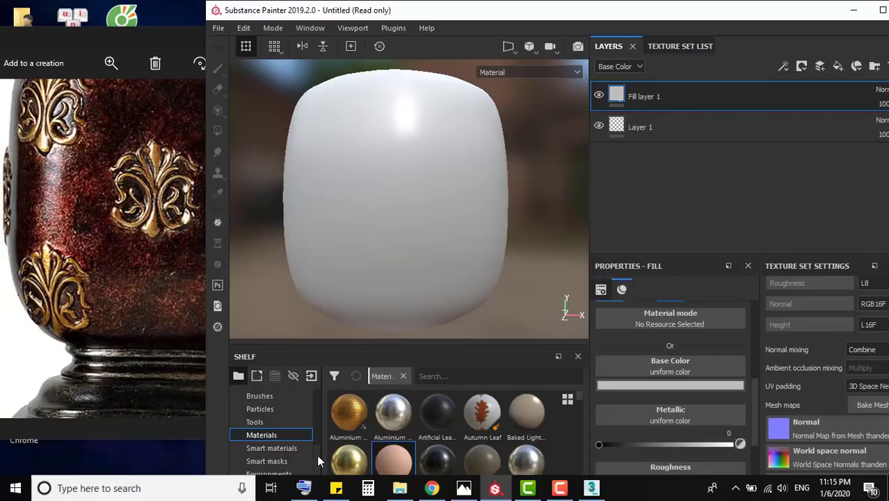
scroll(316, 438, down, 5)
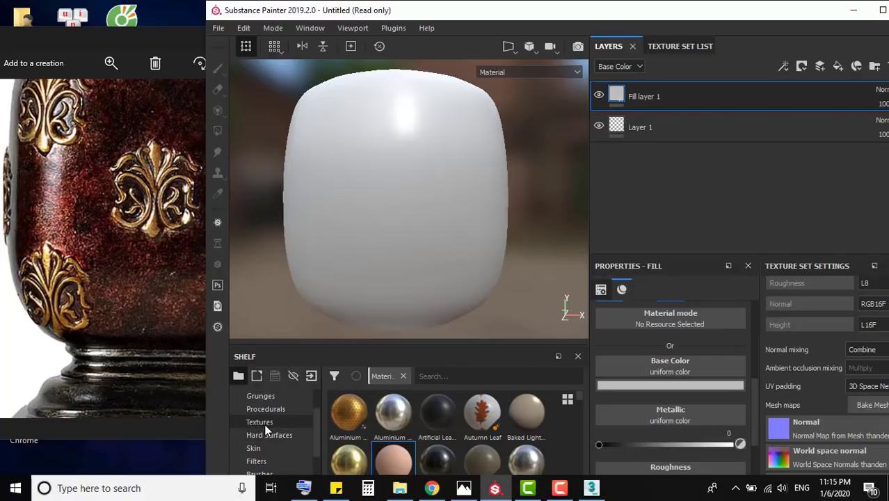
Set Fill layer 1's base colour to the dark red sampled from the reference lamp
click(261, 423)
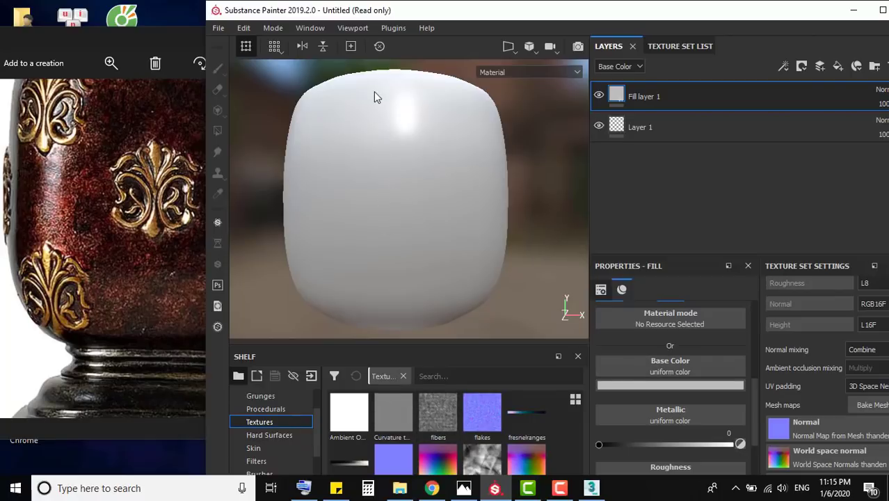
click(680, 387)
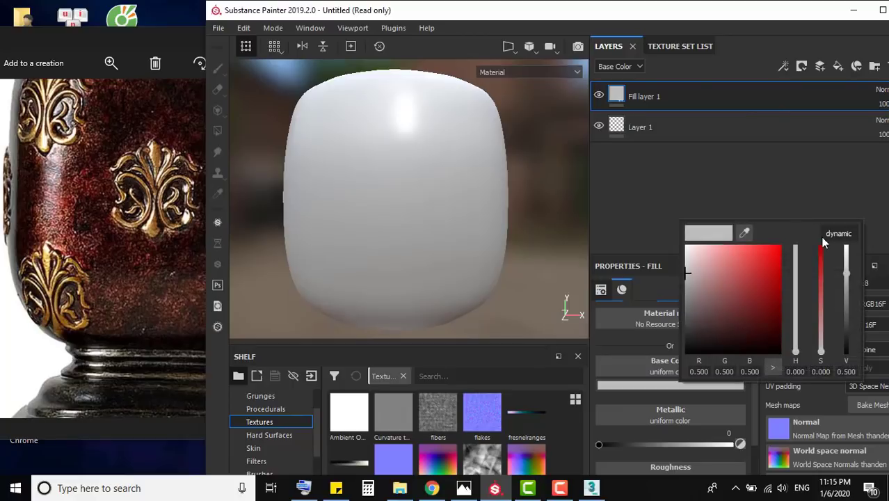
click(741, 236)
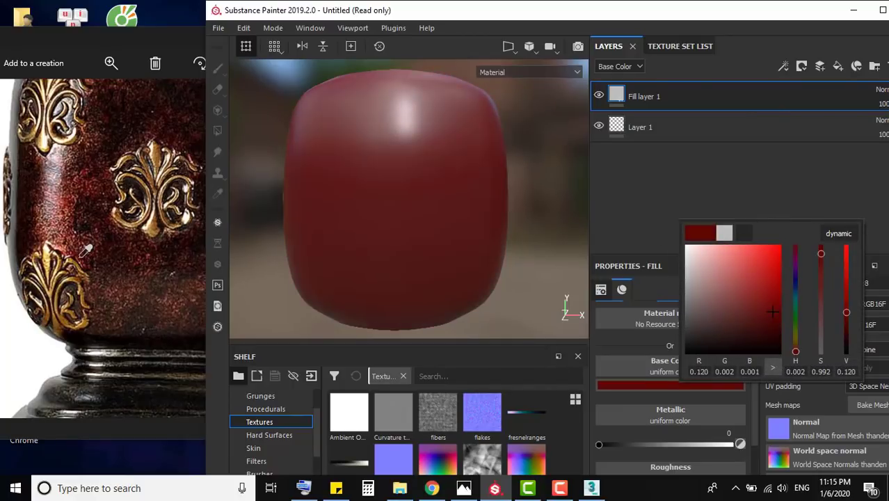
click(85, 250)
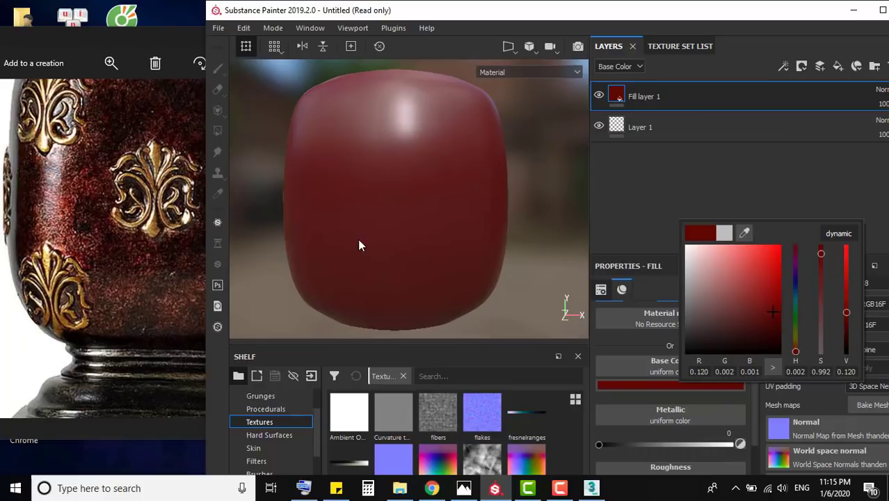
click(681, 199)
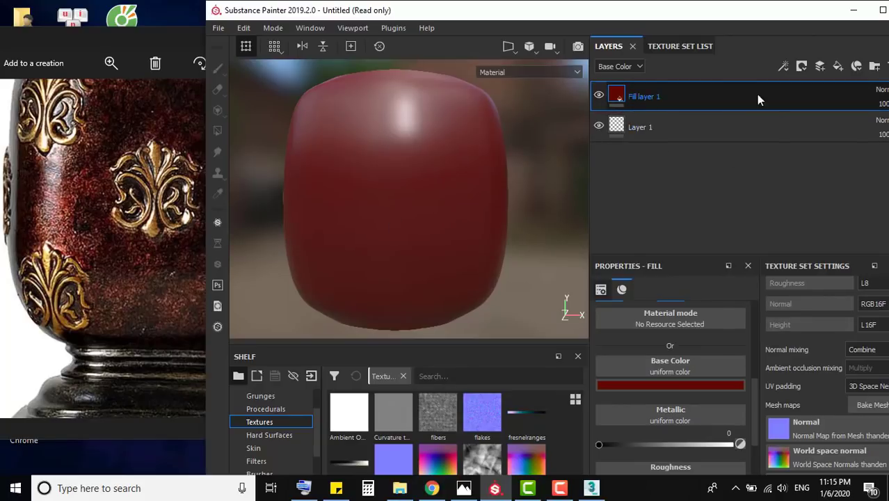
Add a new Fill layer 2 above the red fill layer
click(838, 66)
click(121, 283)
scroll(104, 251, down, 3)
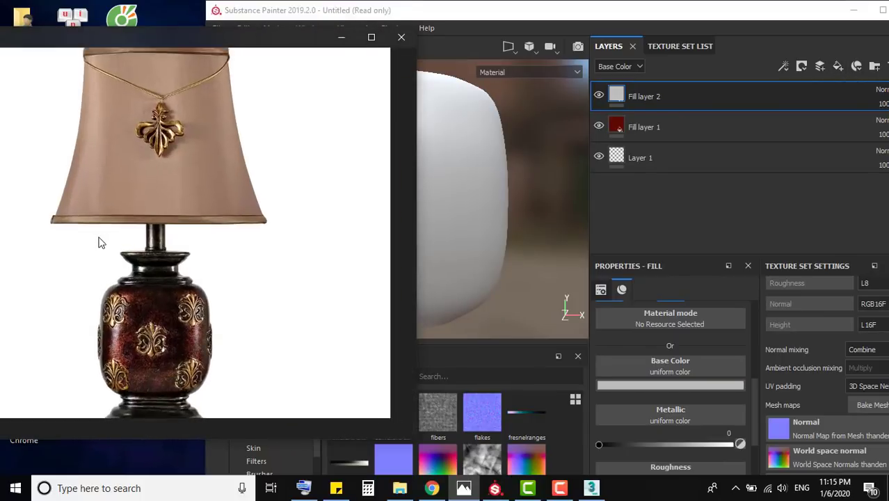
scroll(91, 292, up, 2)
scroll(78, 339, up, 2)
Sample the ornament colour for Fill layer 2 and shift it to orange (R 0.462, G 0.142, B 0.034)
scroll(80, 330, up, 2)
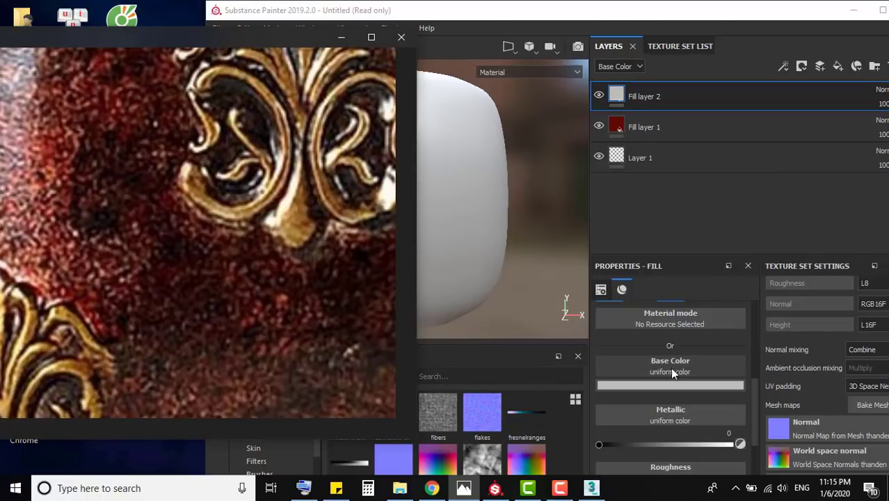
click(670, 386)
click(730, 235)
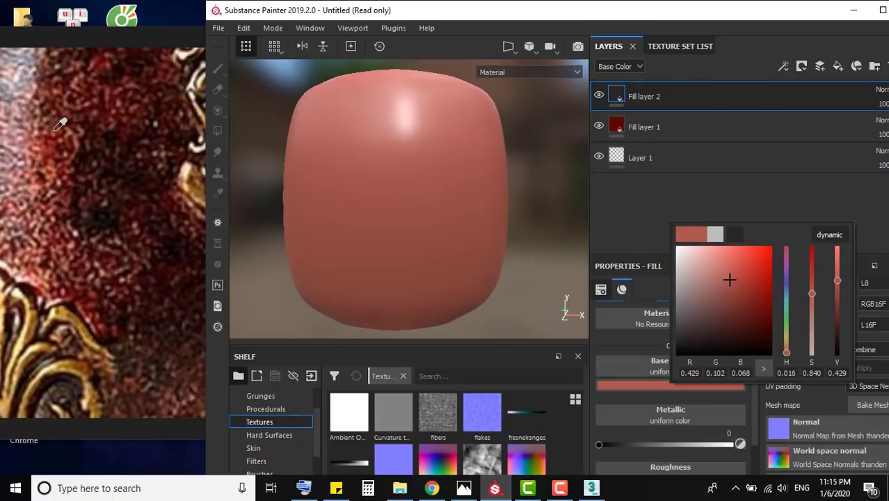
click(59, 161)
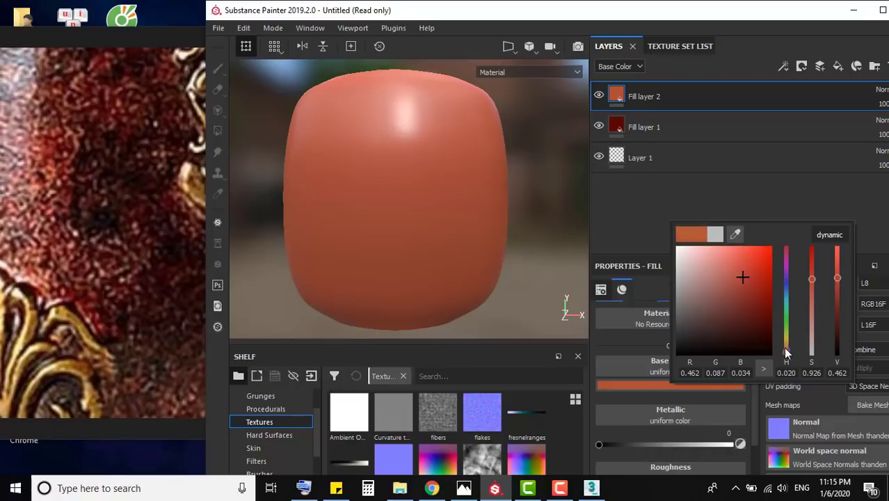
mouse_move(786, 352)
mouse_down()
mouse_move(786, 343)
mouse_move(790, 350)
mouse_up()
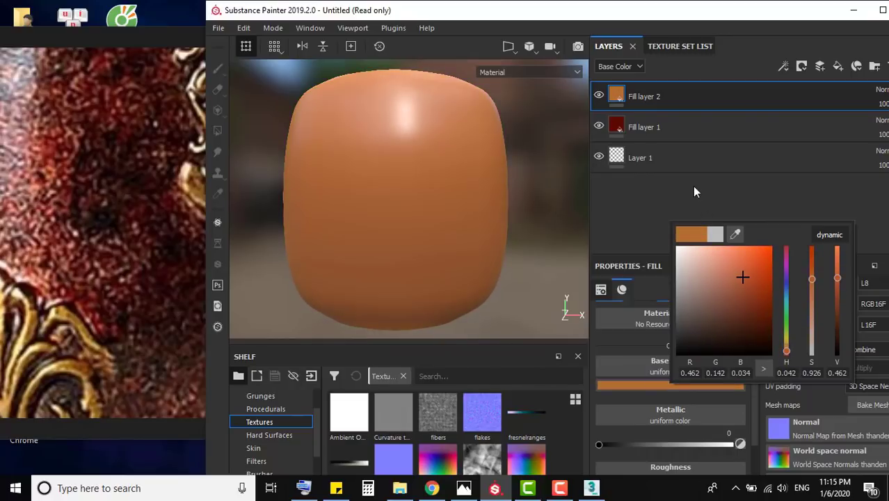
click(883, 10)
Give Fill layer 2 a black mask and add an empty generator to that mask
right_click(617, 84)
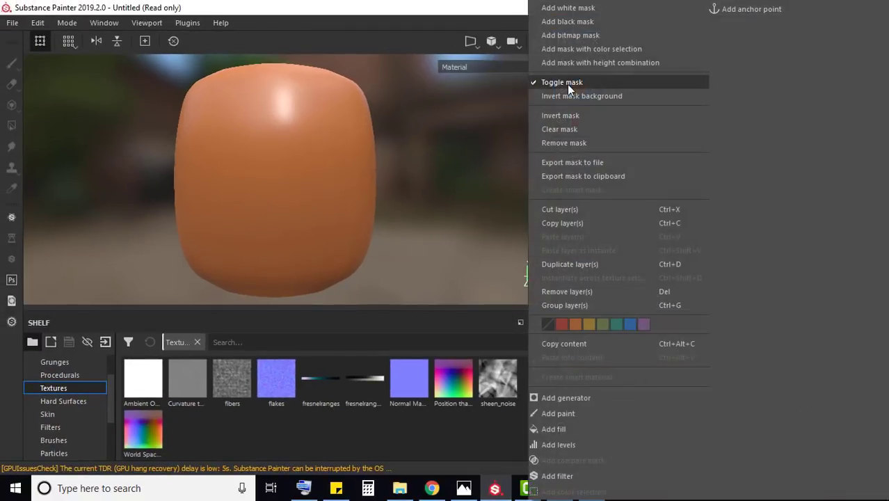
click(580, 21)
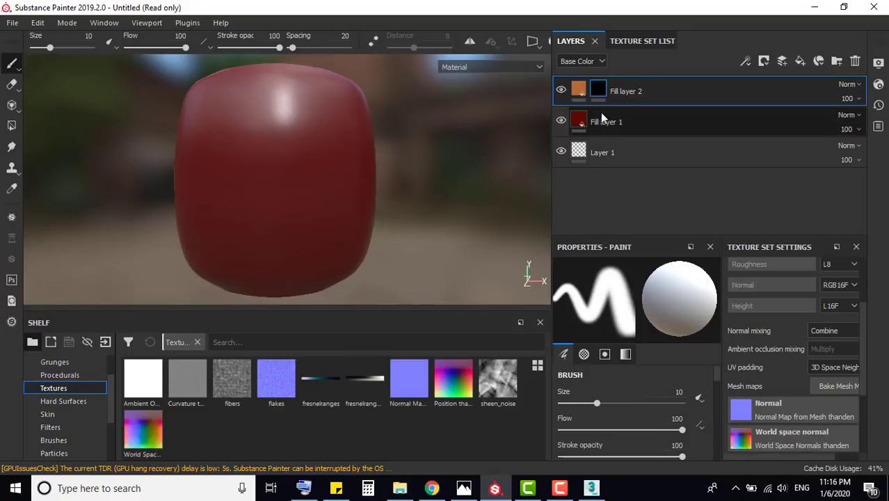
right_click(600, 94)
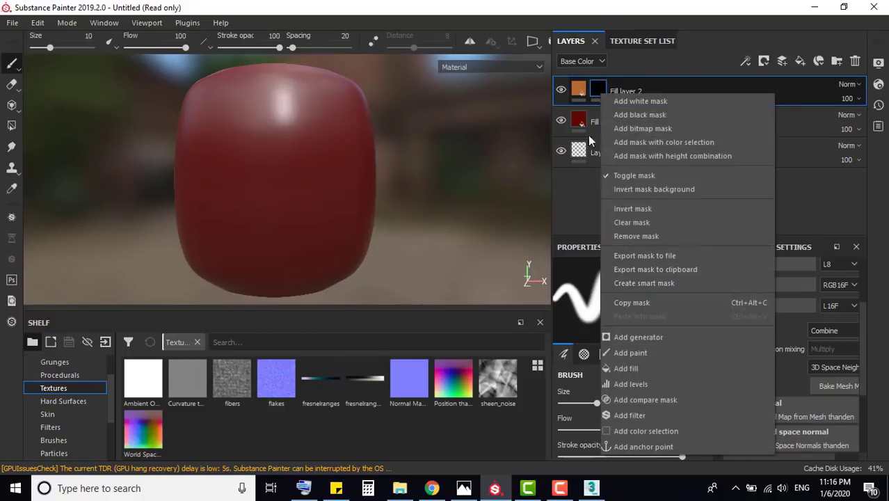
click(634, 340)
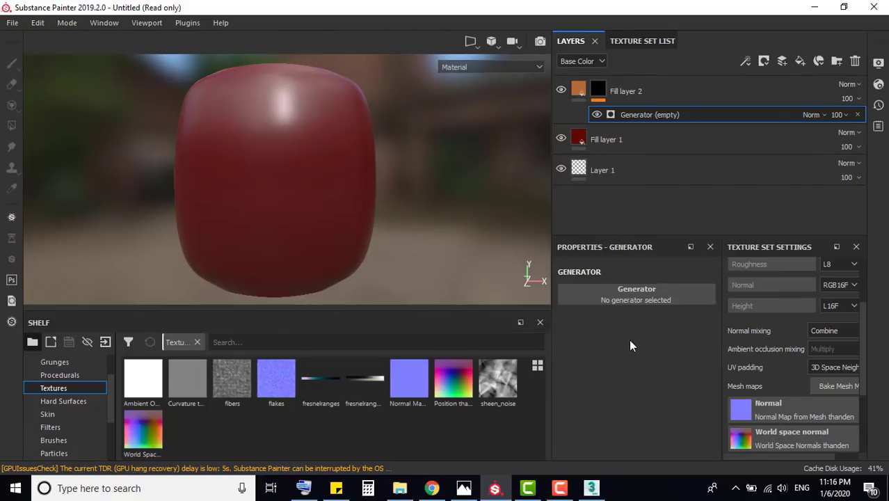
click(629, 295)
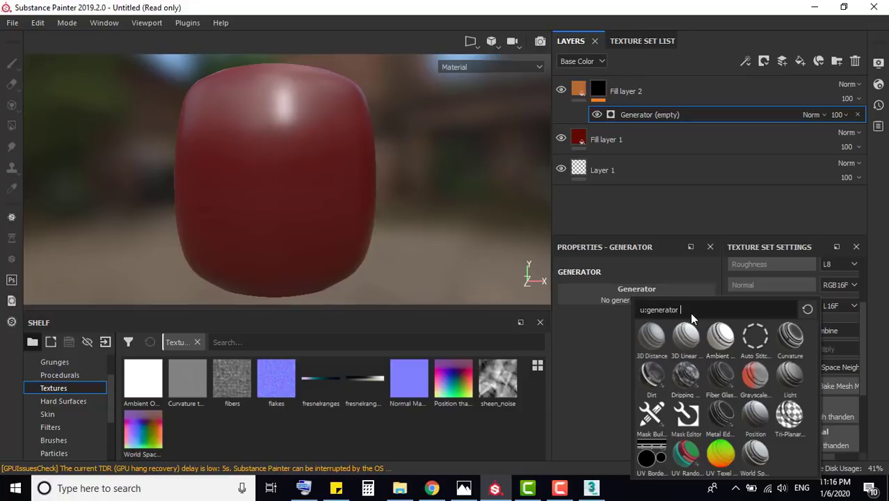
drag(691, 314, 631, 314)
click(463, 487)
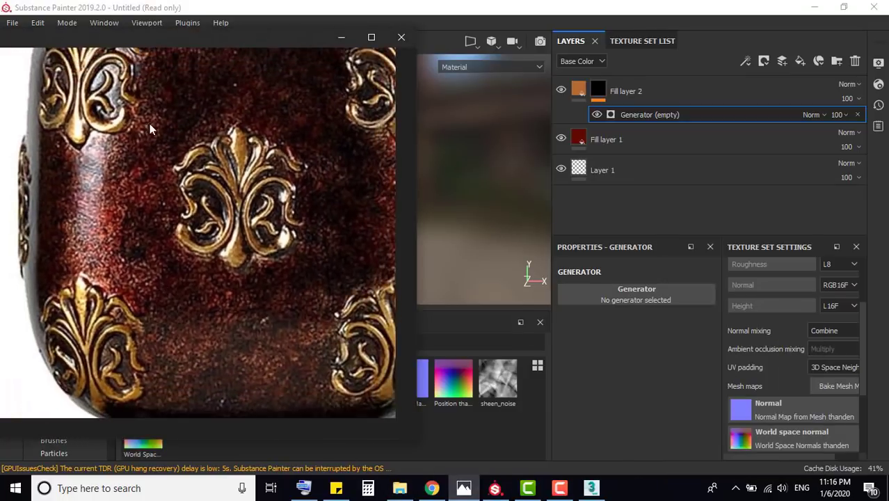
click(599, 288)
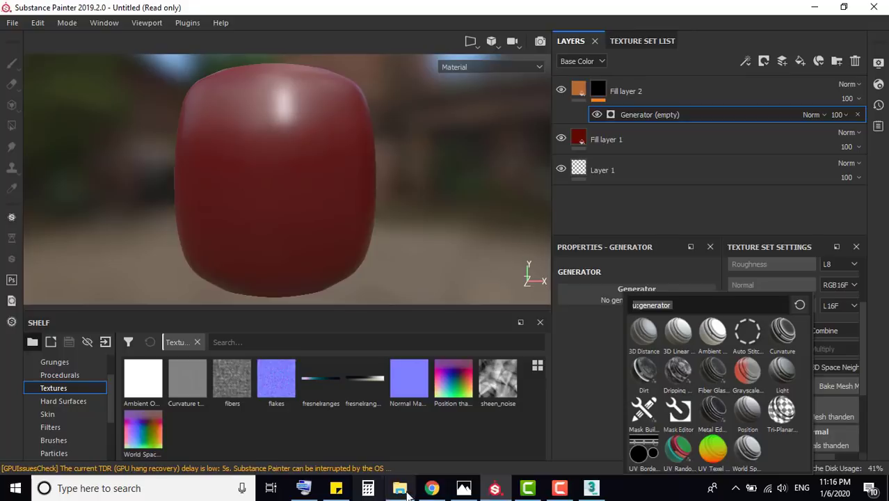
Show only base colour and apply Grunge Rock from the Grunges shelf as Fill layer 2's mask generator
key(c)
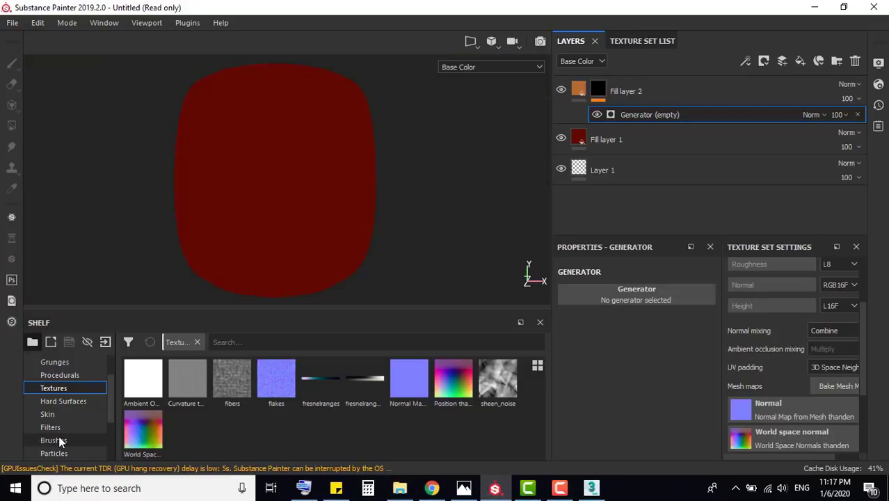
scroll(58, 435, down, 1)
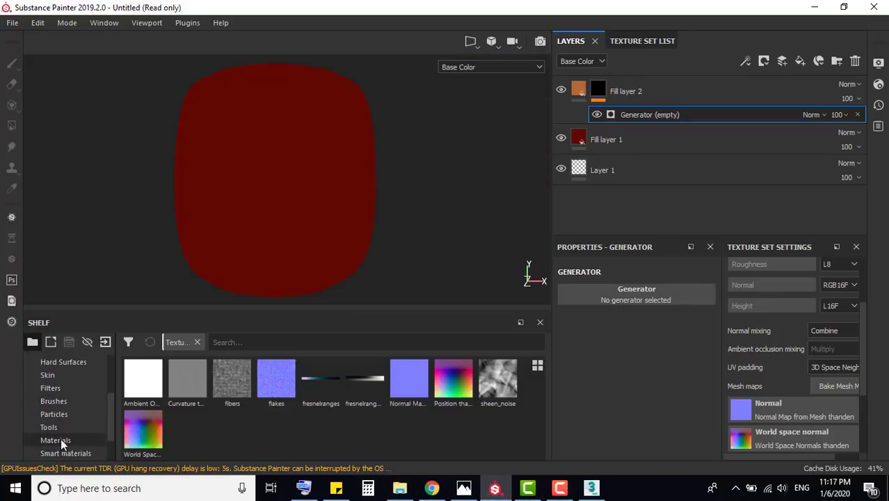
scroll(59, 400, up, 1)
click(59, 363)
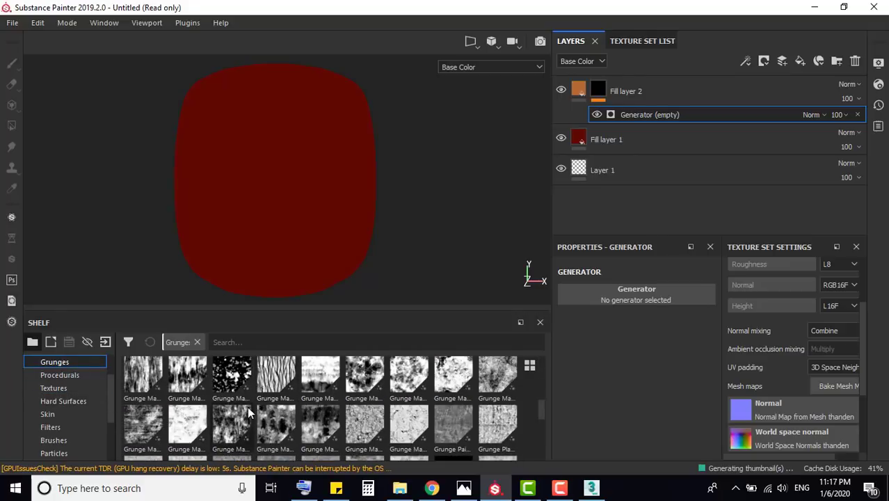
scroll(250, 400, down, 3)
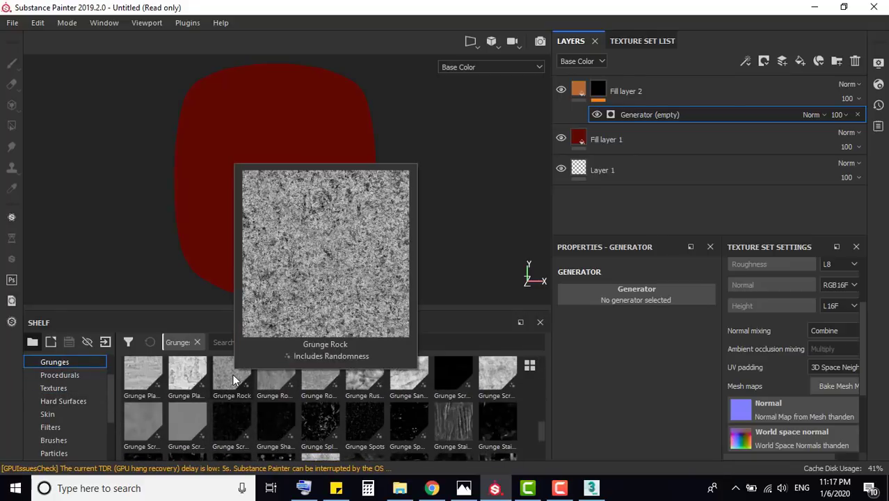
mouse_move(234, 381)
mouse_down()
mouse_move(393, 388)
mouse_move(618, 294)
mouse_up()
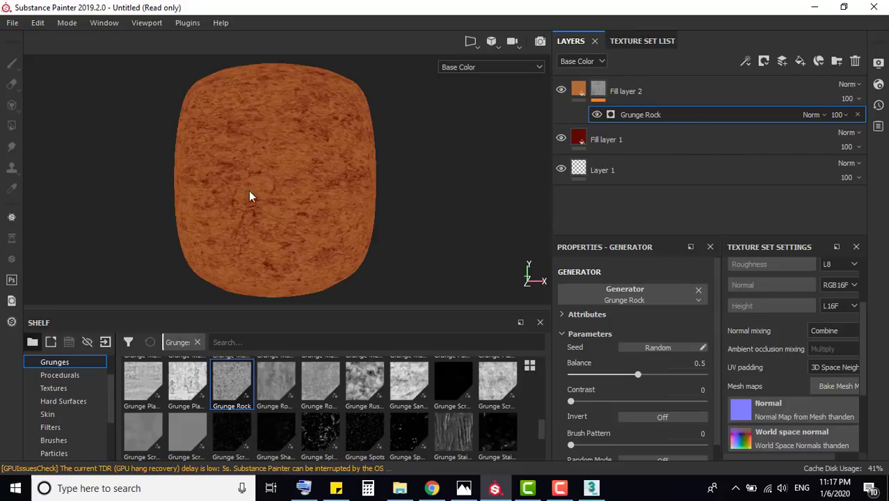
Set the Grunge Rock Balance to 0.08 for sparse orange speckles
click(642, 302)
mouse_move(637, 375)
mouse_down()
mouse_move(600, 374)
mouse_move(661, 380)
mouse_move(591, 375)
mouse_up()
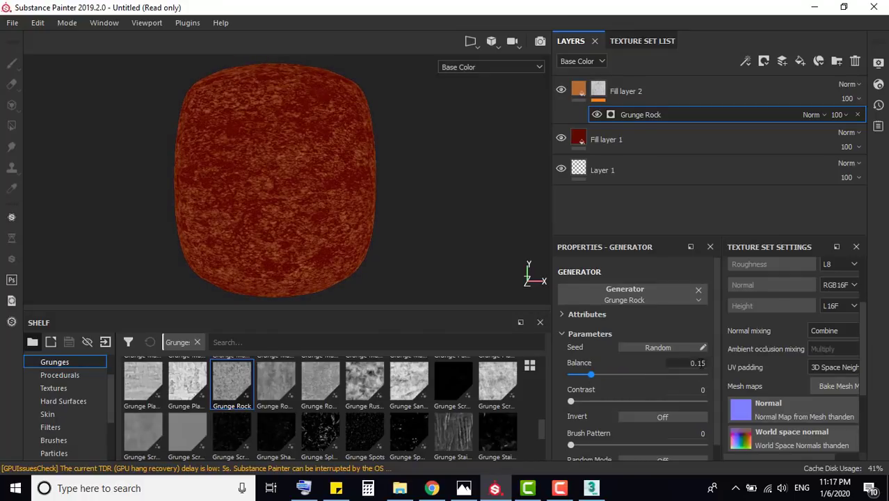
click(695, 362)
text(0.08)
key(Return)
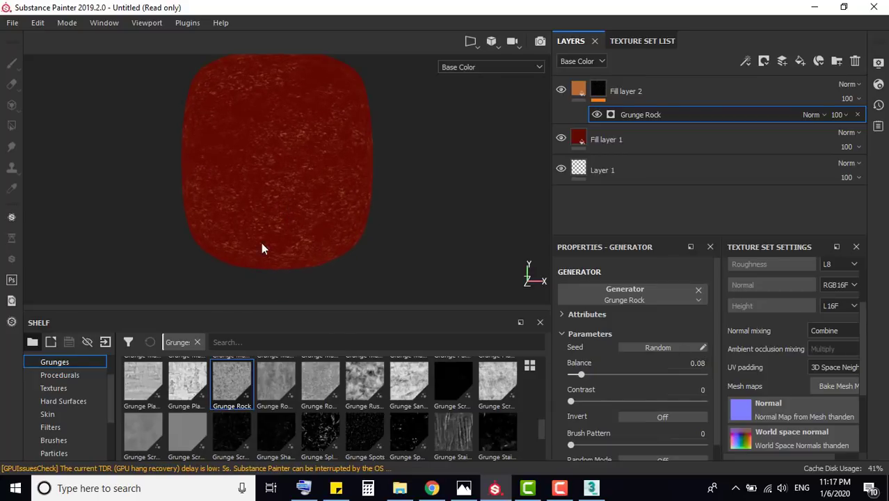
key(super)
key(Escape)
click(878, 62)
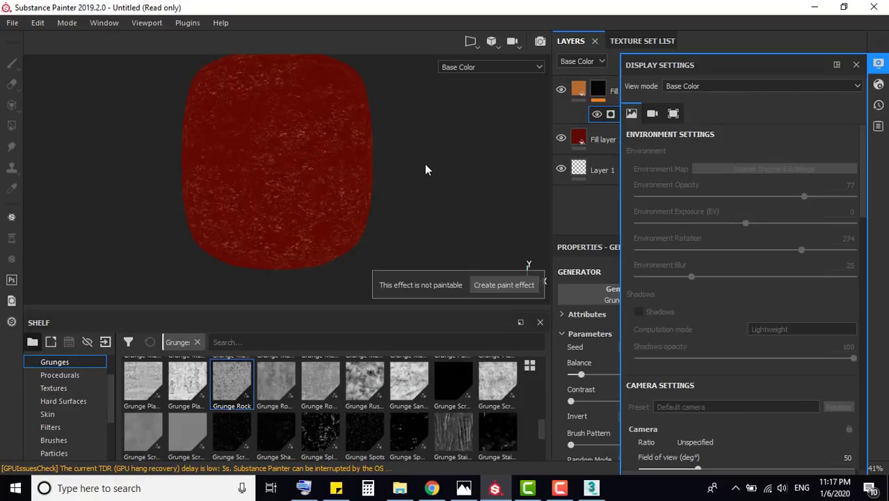
Return the viewport to Material shading and raise the Grunge Rock Balance to 0.13
key(m)
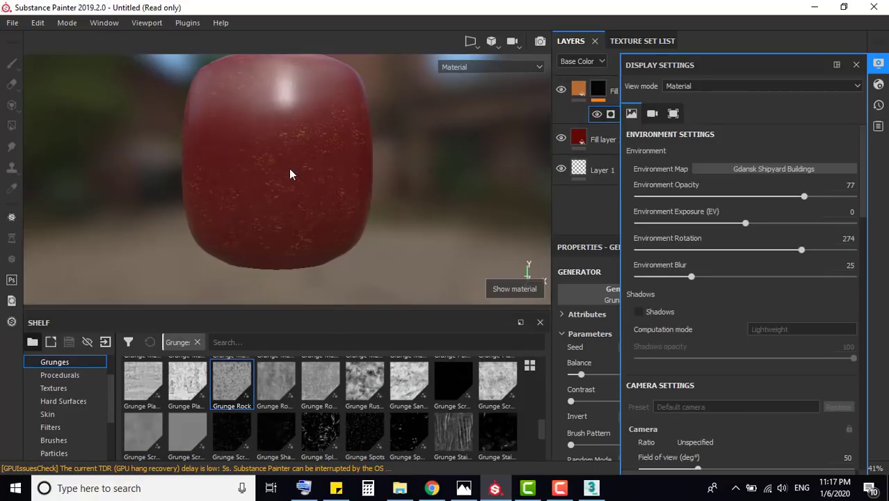
click(857, 66)
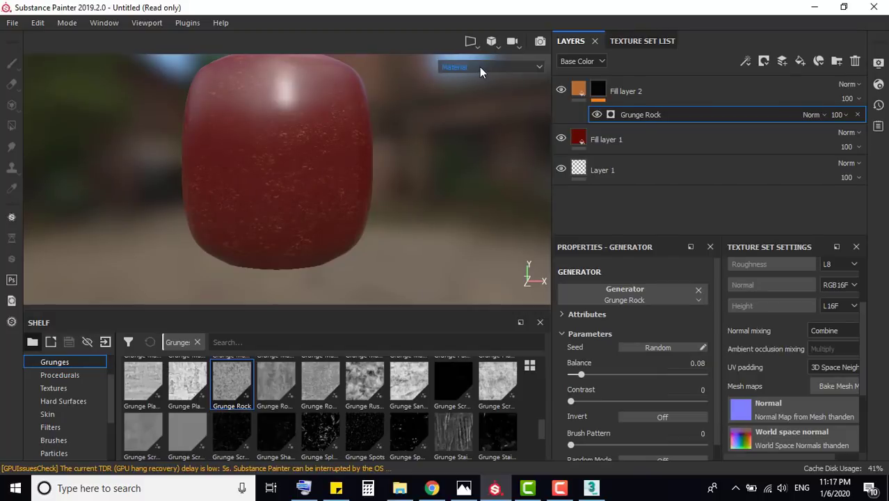
scroll(264, 172, down, 2)
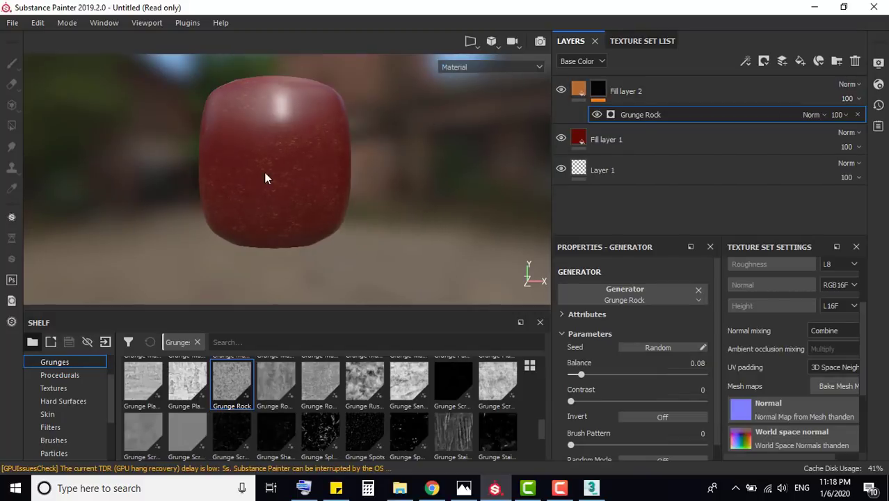
scroll(266, 166, up, 3)
scroll(266, 206, down, 1)
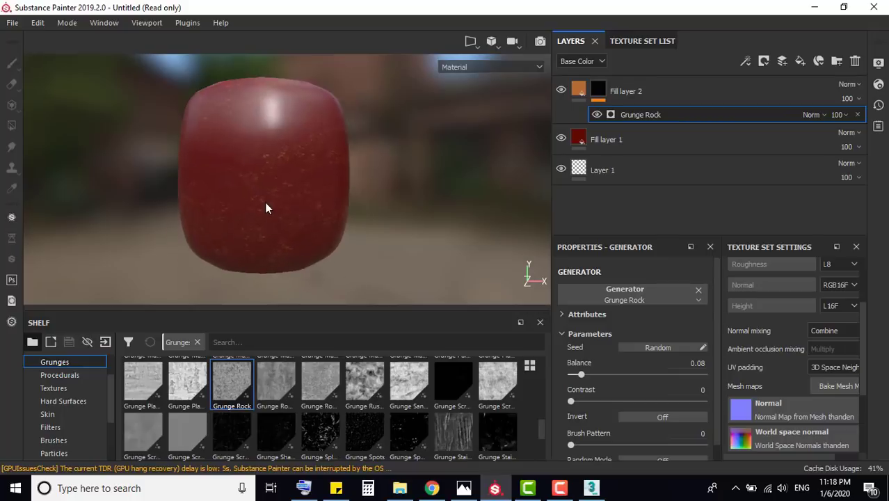
scroll(265, 207, up, 3)
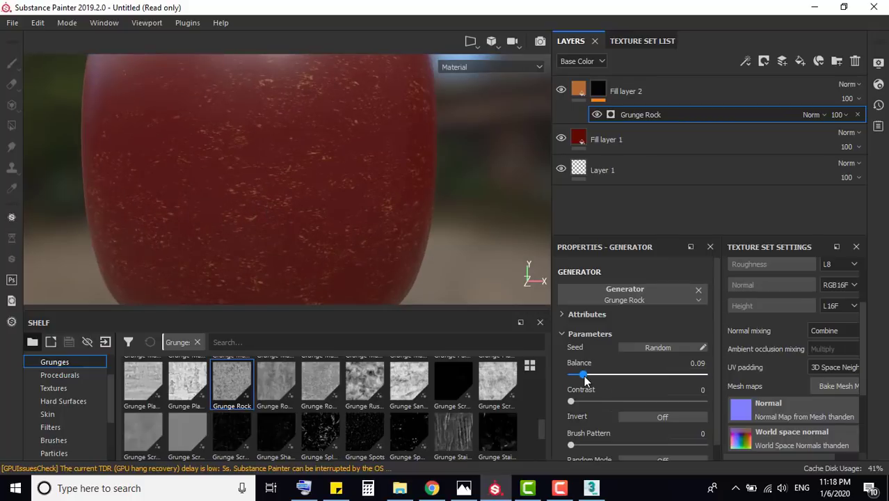
drag(582, 375, 588, 375)
Select Fill layer 2 and restore the window so the reference photo is visible
scroll(384, 217, up, 2)
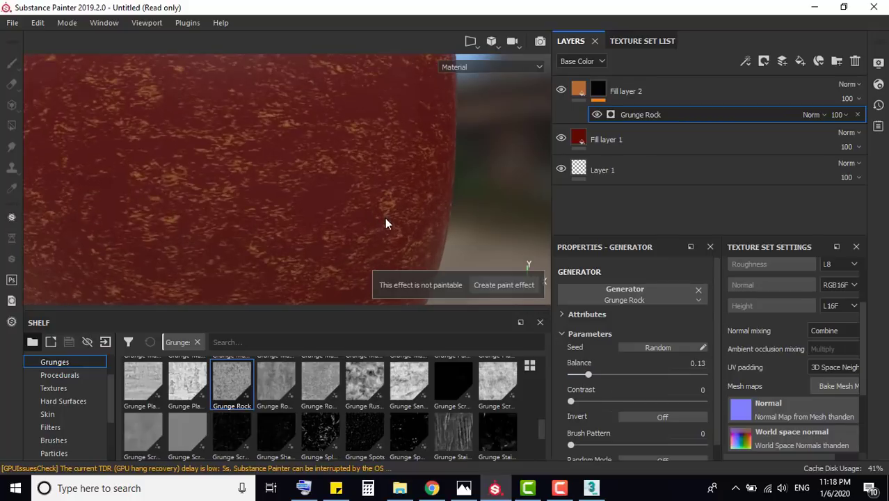
scroll(379, 195, down, 3)
scroll(418, 174, down, 2)
click(651, 98)
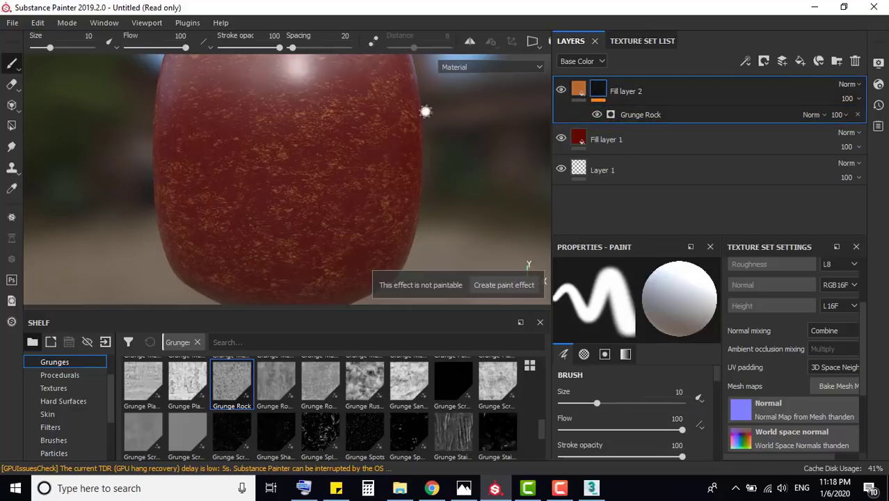
click(844, 8)
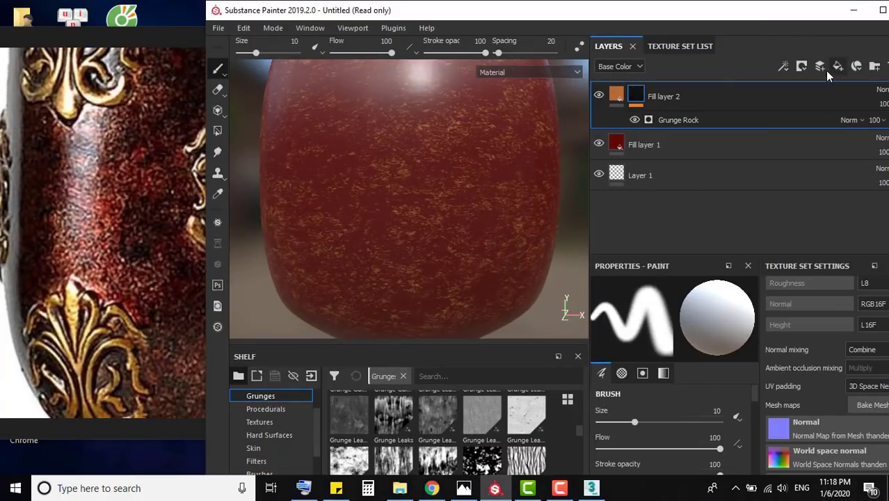
Add Fill layer 3 with a near-black base colour sampled from the reference photo, then give it a black mask
click(839, 67)
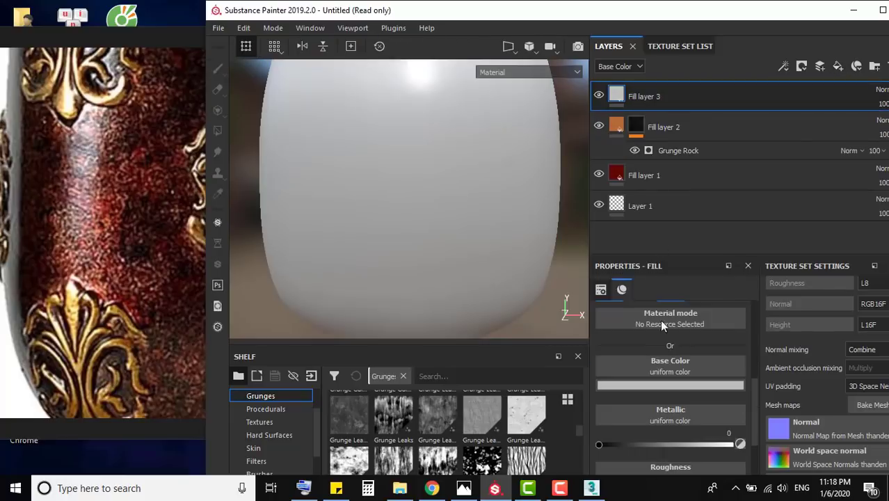
click(662, 387)
click(735, 234)
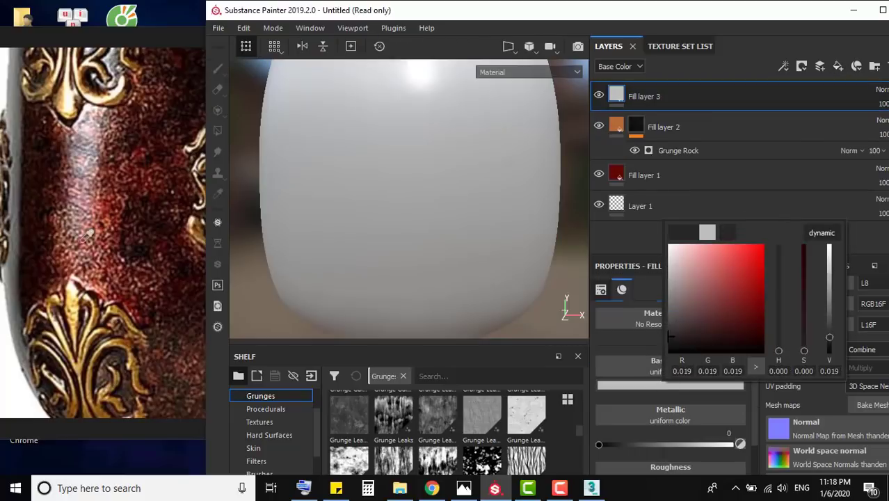
click(194, 82)
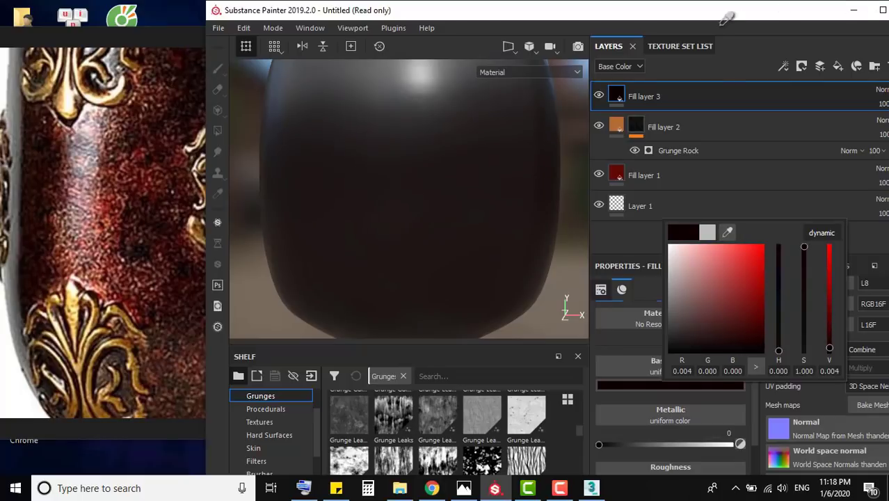
click(711, 206)
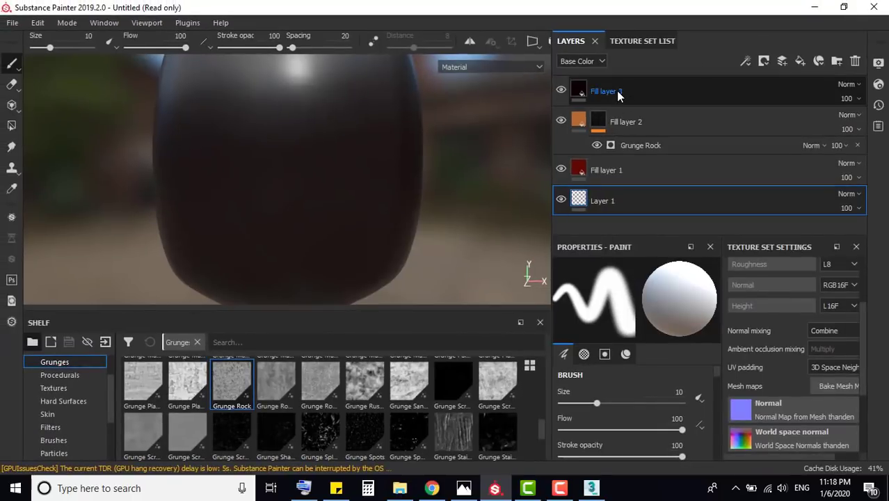
right_click(618, 93)
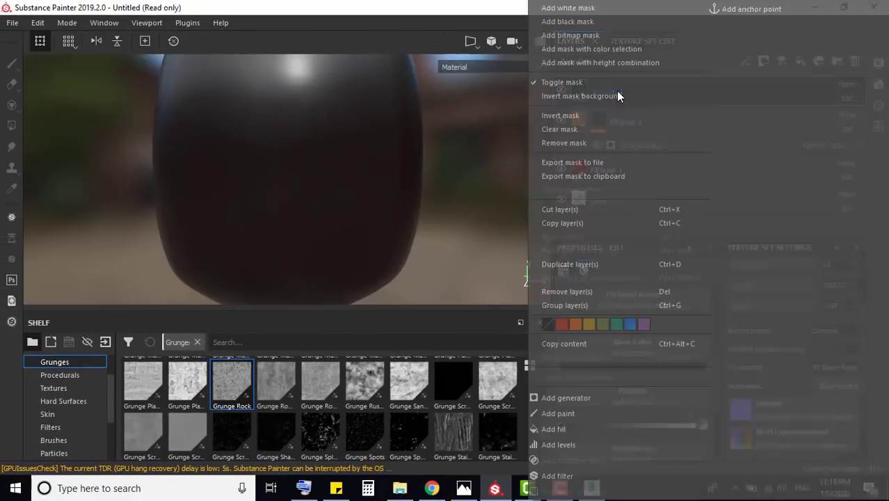
click(580, 21)
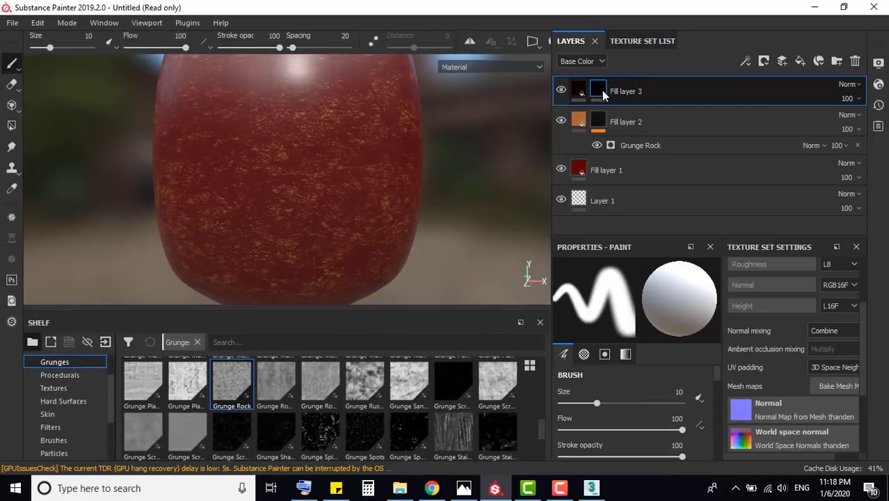
Add a Grunge Rock generator to Fill layer 3's mask at Balance 0.53 with a randomized seed
right_click(602, 90)
click(612, 332)
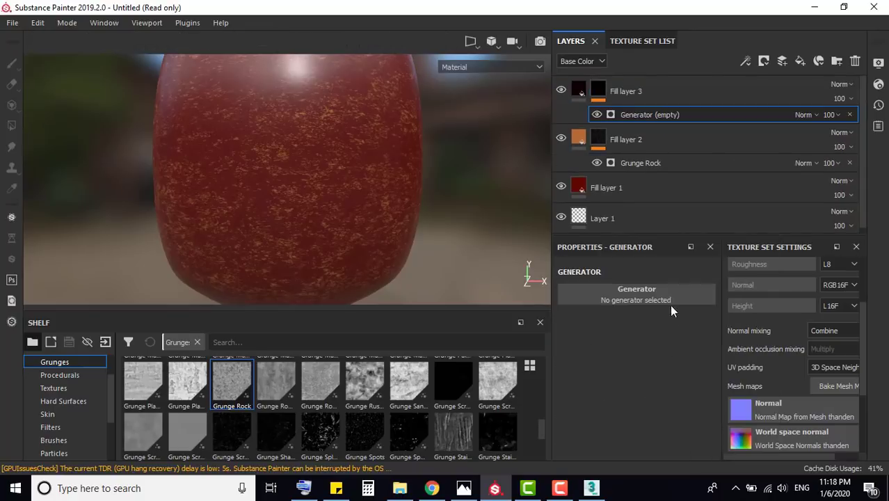
drag(233, 386, 608, 295)
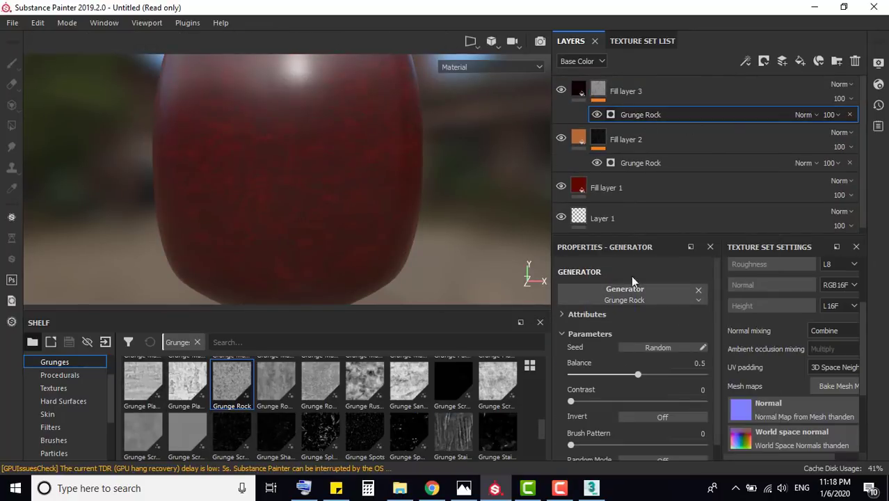
mouse_move(638, 374)
mouse_down()
mouse_move(603, 373)
mouse_move(639, 372)
mouse_up()
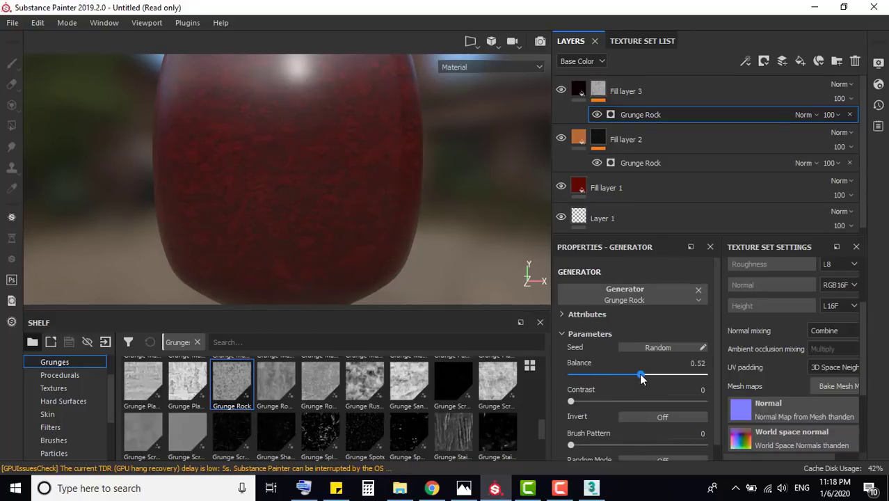
click(645, 347)
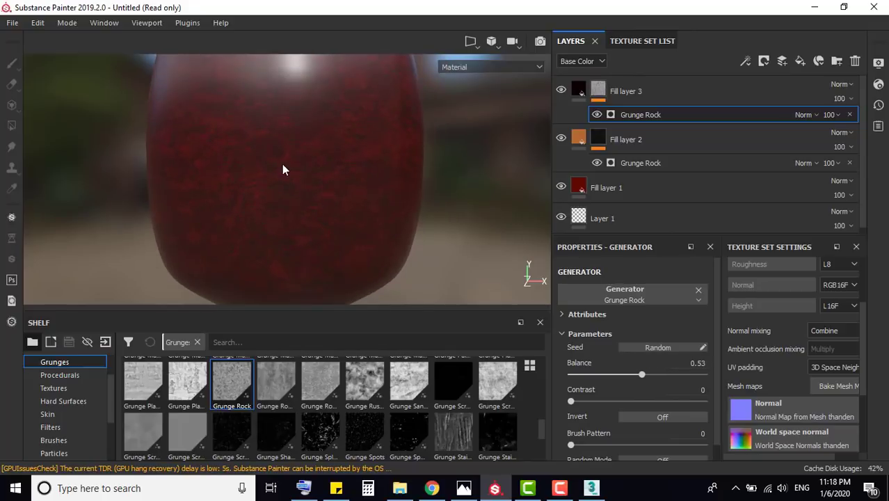
click(640, 136)
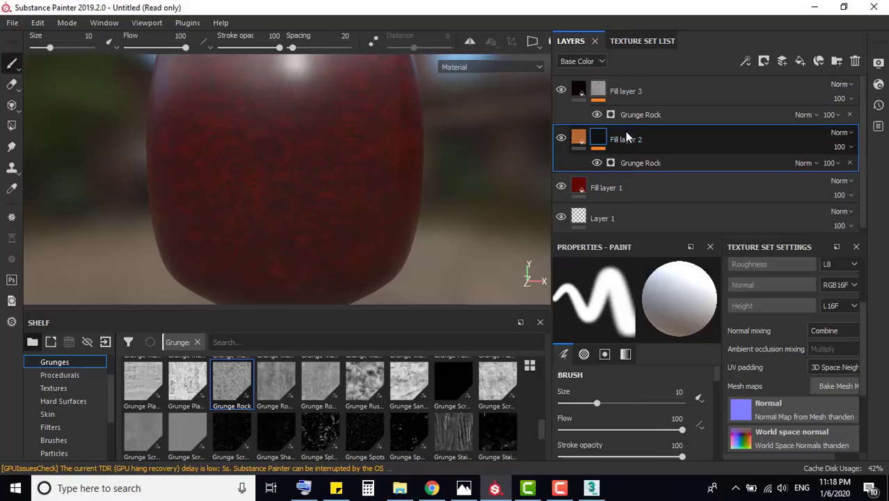
Duplicate Fill layer 2, move the copy to the top, and lower its Grunge Rock Balance to 0.07
key(ctrl+d)
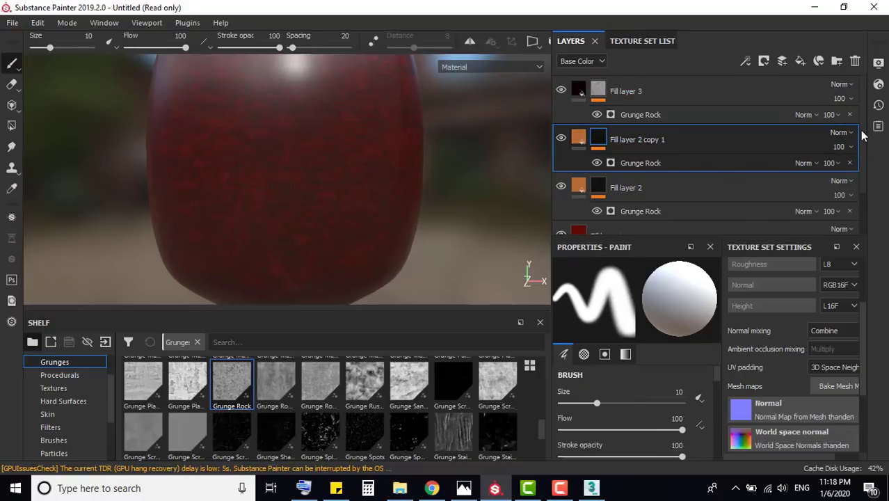
drag(683, 135, 675, 86)
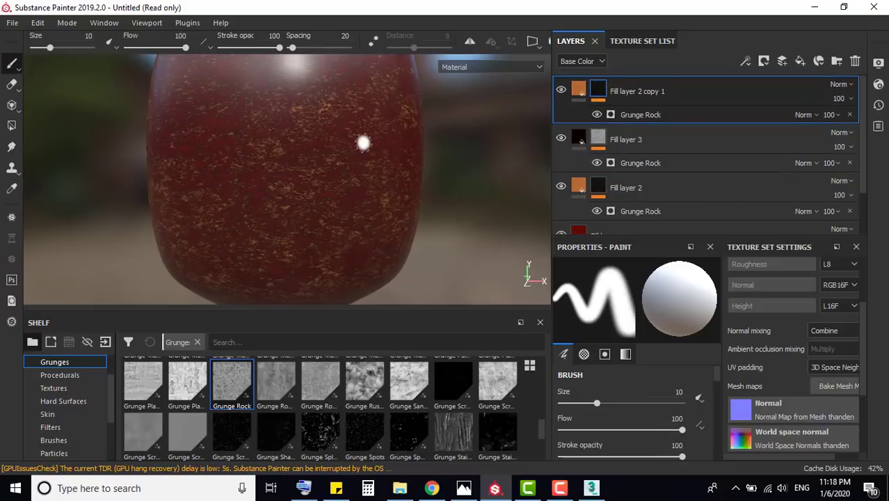
click(626, 115)
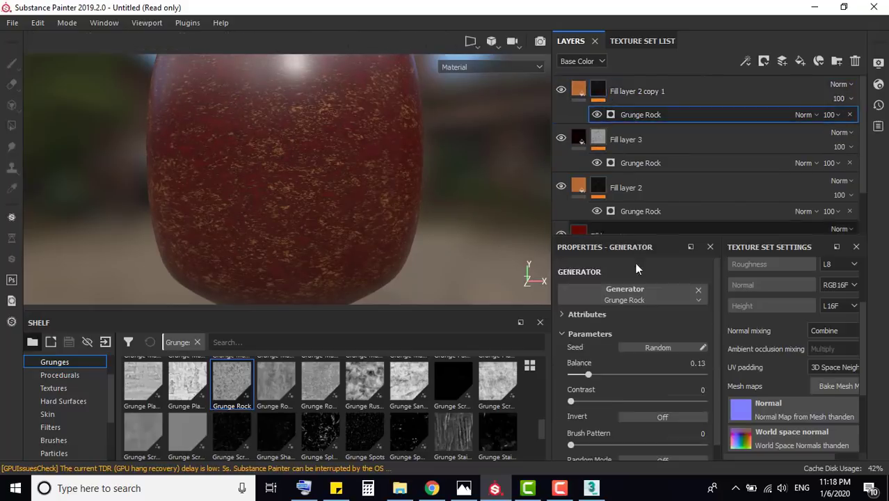
drag(589, 374, 581, 375)
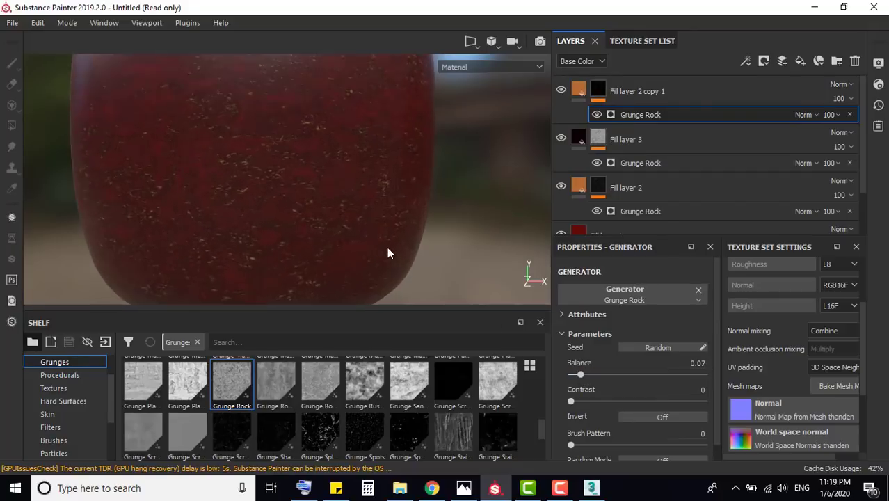
scroll(378, 207, down, 3)
alt+middle_drag(377, 207, 426, 223)
scroll(336, 138, up, 2)
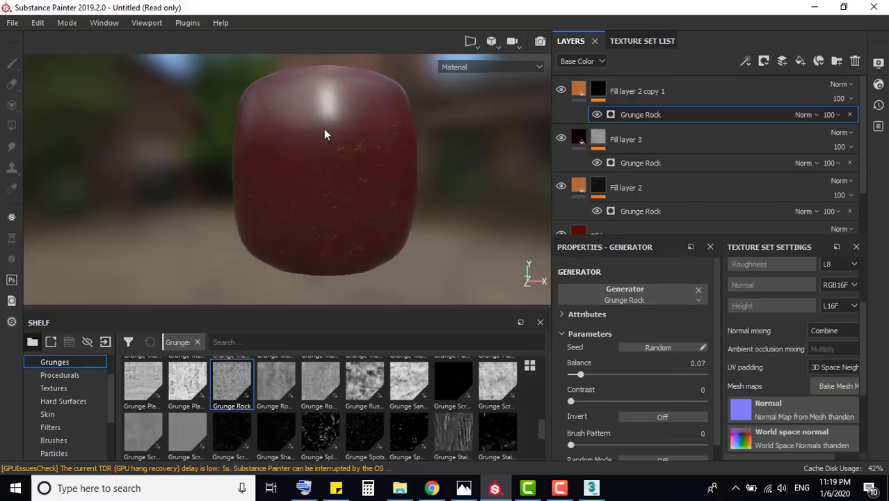
scroll(324, 128, up, 3)
scroll(323, 129, up, 2)
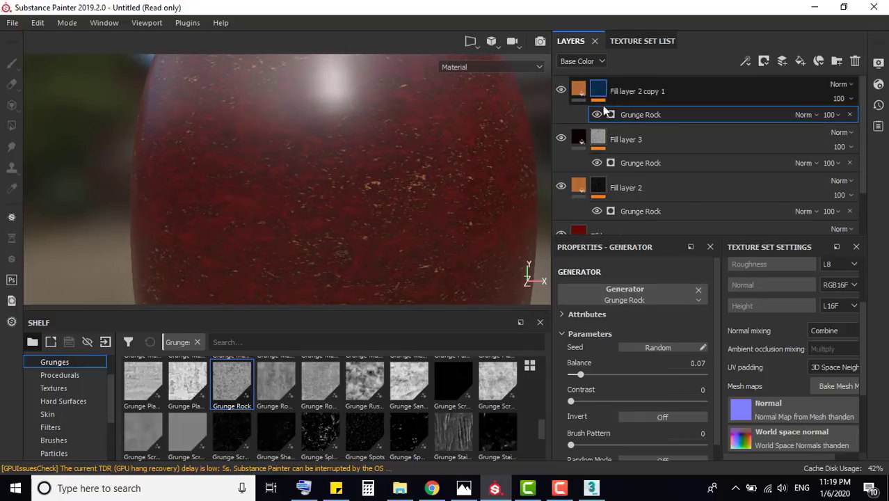
Raise Fill layer 3's Grunge Rock Balance to 0.7
click(598, 137)
click(615, 162)
drag(640, 374, 664, 374)
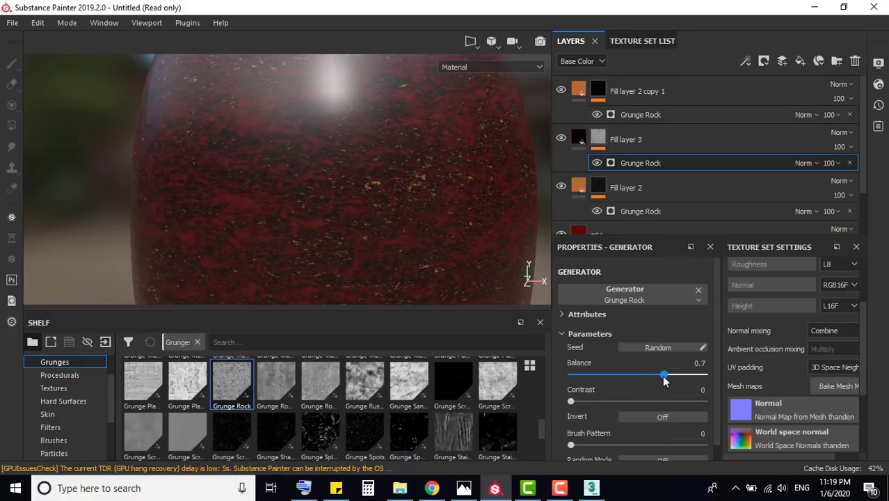
scroll(245, 193, up, 1)
scroll(245, 188, down, 3)
alt+drag(250, 147, 318, 237)
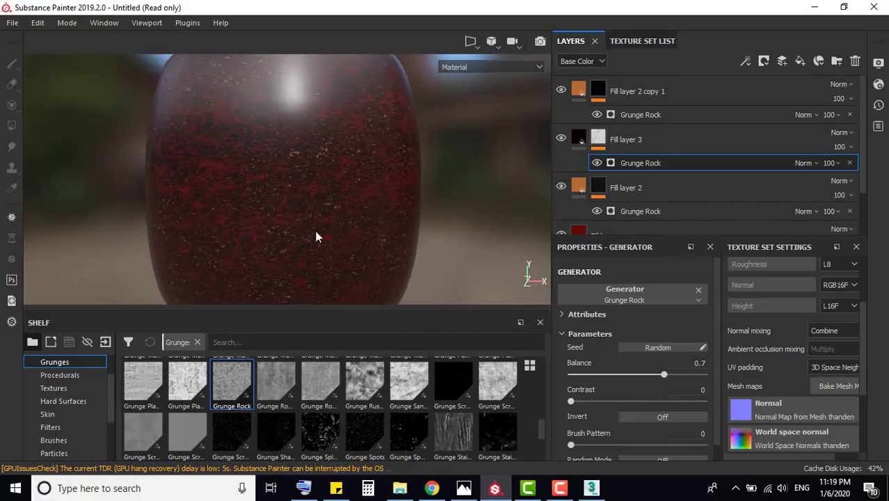
Set Fill layer 2's Height to 0.02
click(578, 96)
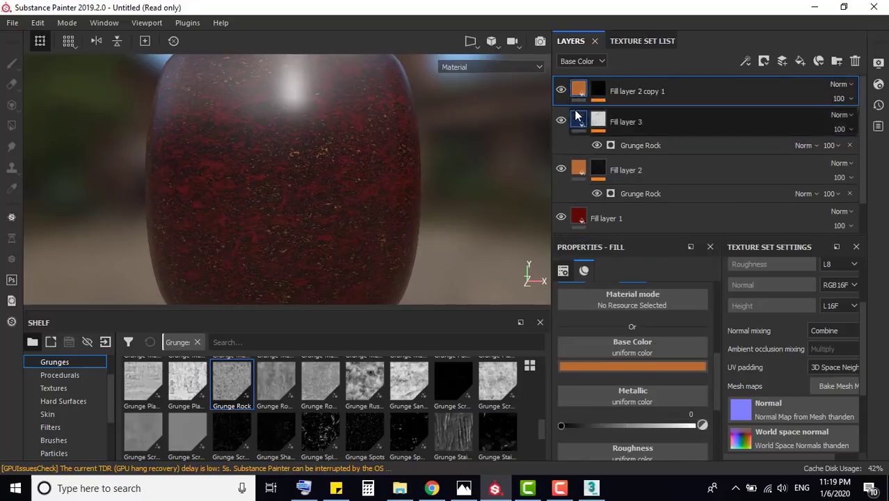
drag(716, 360, 713, 415)
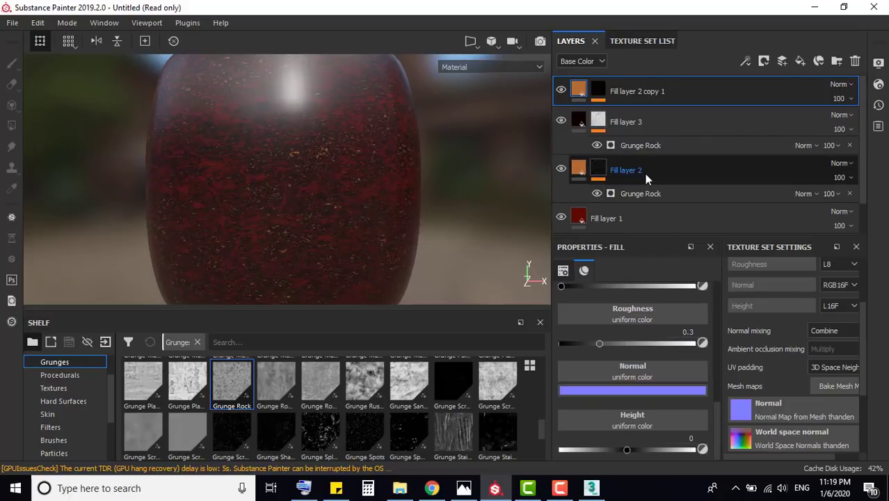
click(584, 170)
click(578, 169)
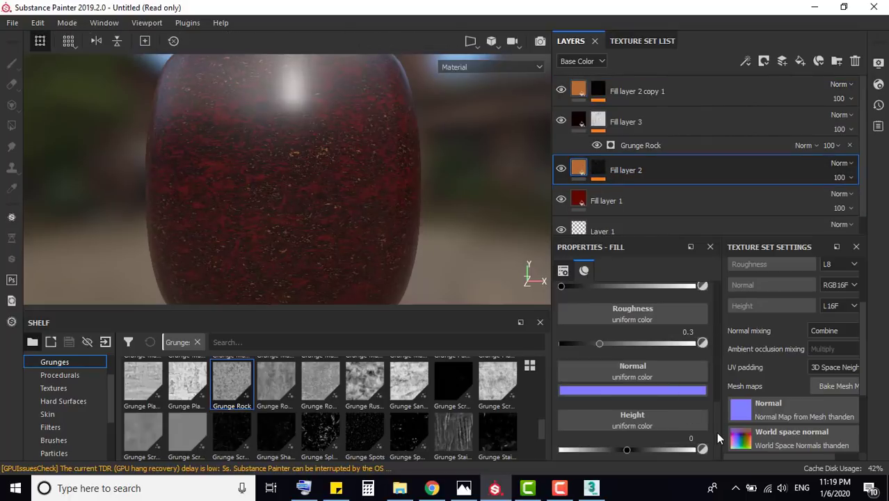
mouse_move(625, 449)
mouse_down()
mouse_move(650, 449)
mouse_move(623, 451)
mouse_up()
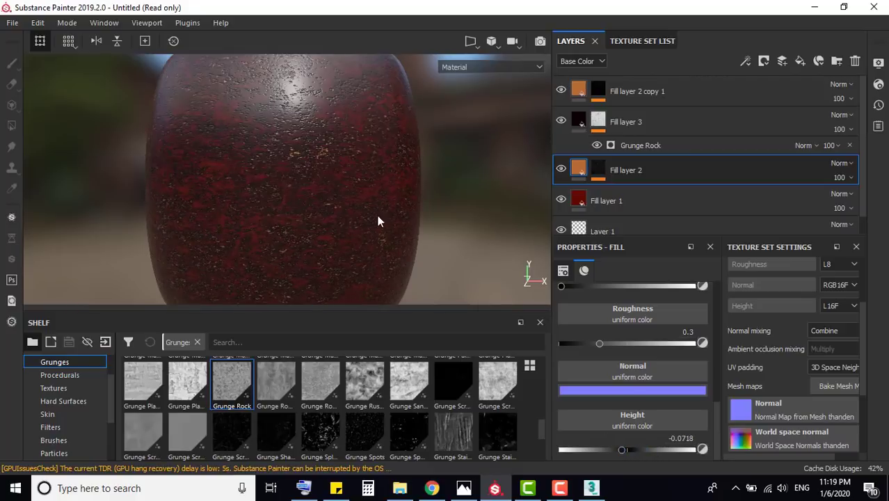
key(alt)
scroll(290, 135, up, 5)
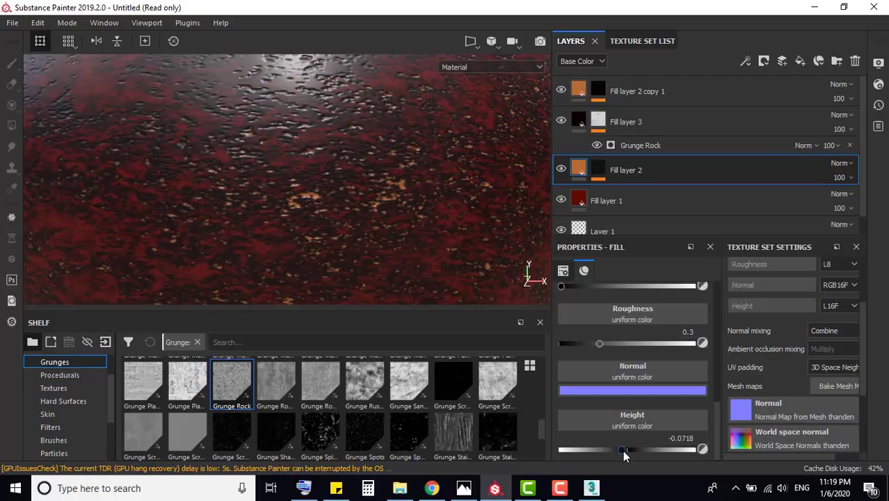
drag(623, 450, 628, 452)
click(682, 438)
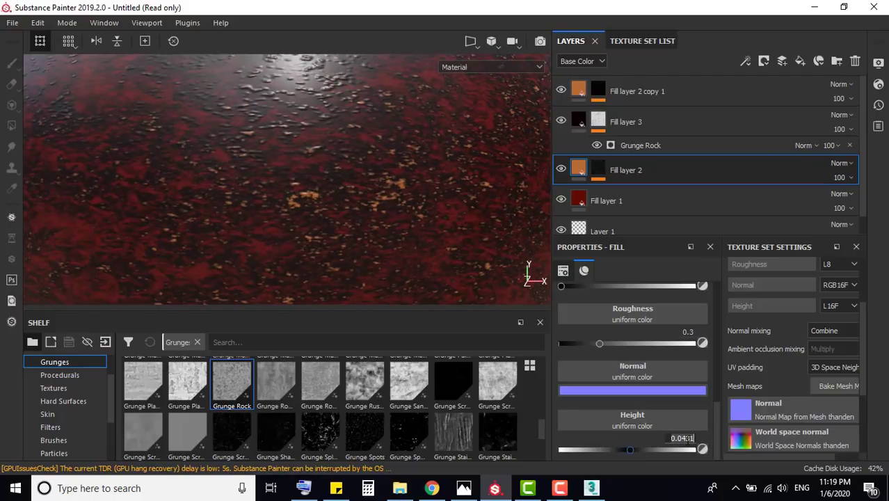
text(0.02)
key(Return)
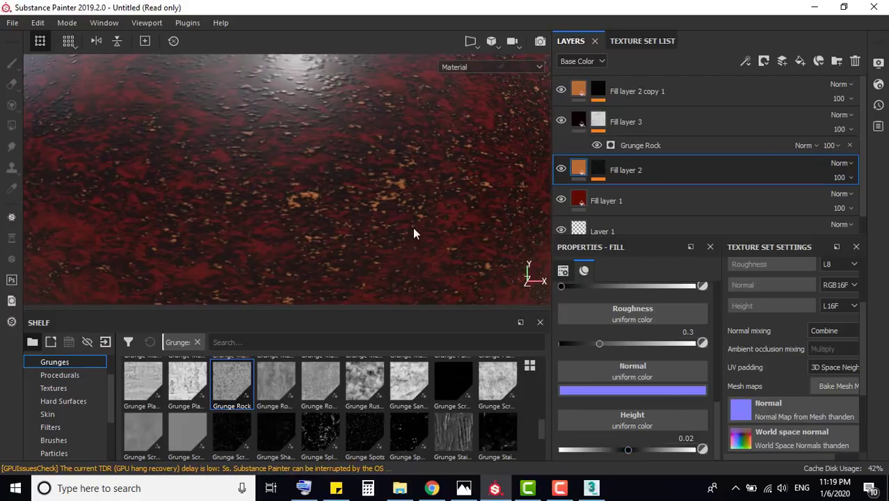
scroll(375, 218, down, 5)
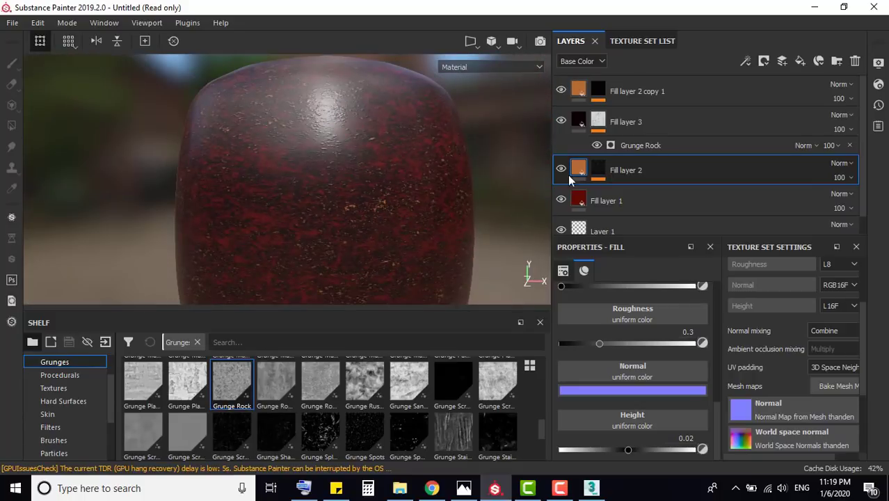
Set Fill layer 3's Height to 0.01 and Fill layer 2 copy 1's Height to 0.02
click(579, 120)
click(581, 126)
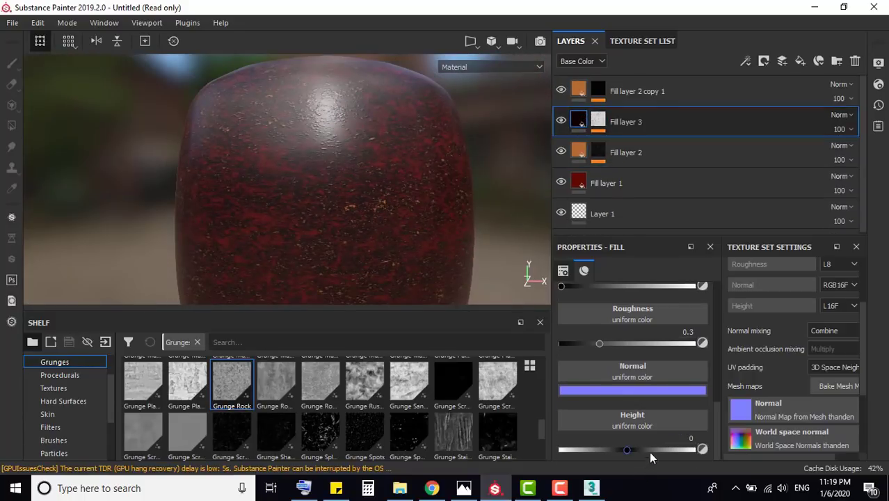
click(683, 439)
text(0.01)
key(Return)
click(580, 90)
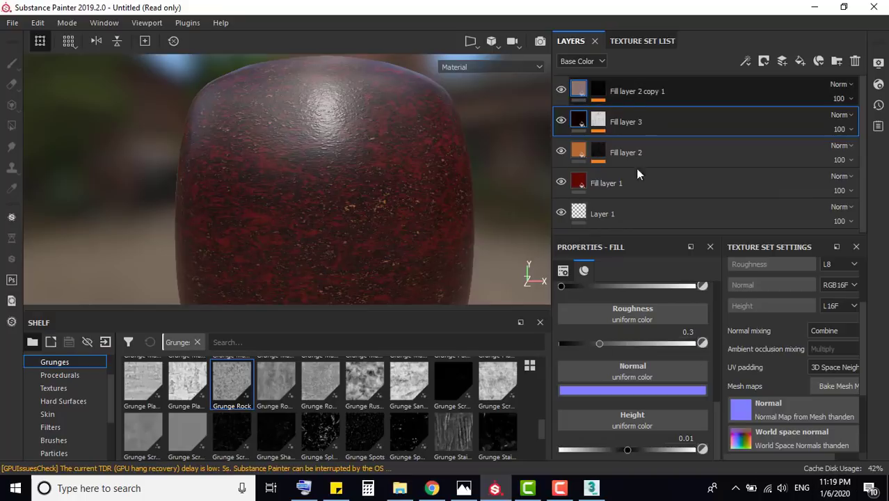
click(685, 439)
text(.0)
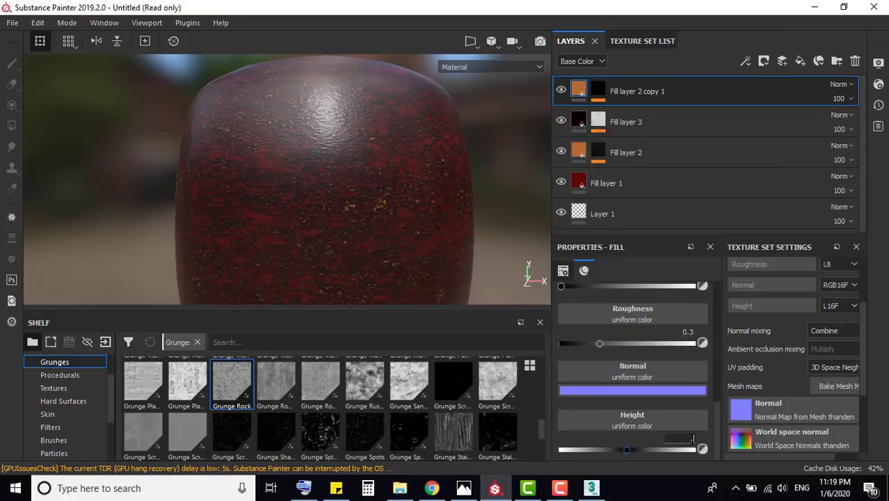
text(2)
key(Return)
Lower Fill layer 2's Roughness to 0.2057
click(580, 182)
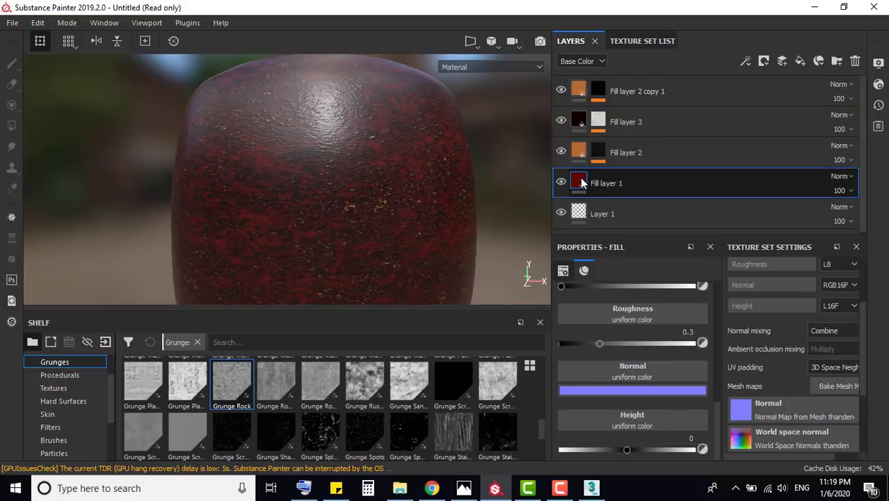
click(578, 151)
scroll(338, 186, up, 2)
scroll(307, 194, up, 2)
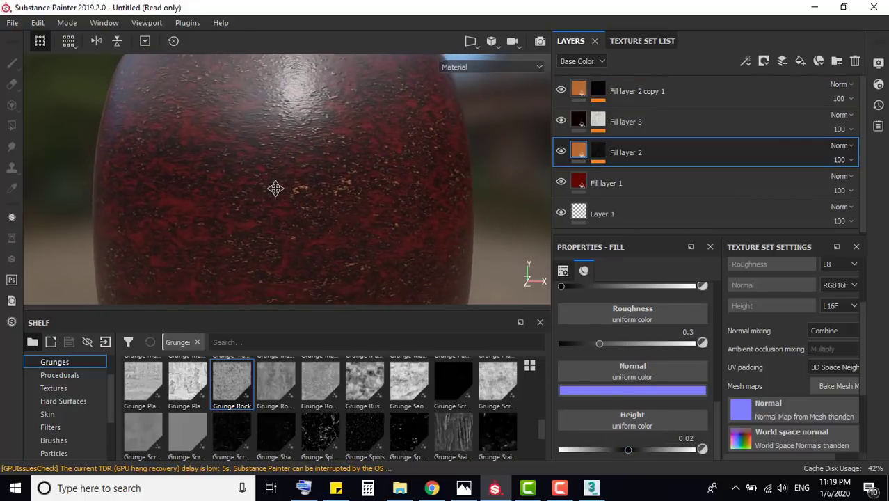
scroll(275, 188, up, 1)
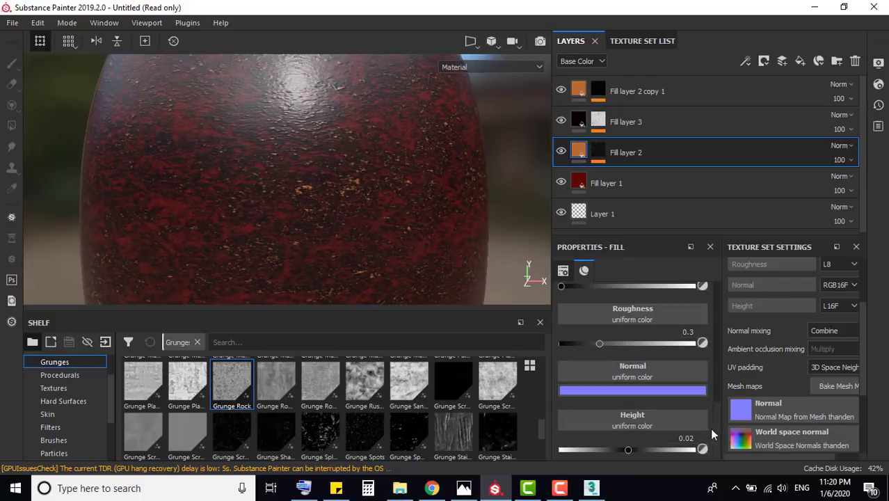
drag(599, 342, 586, 343)
Lower Fill layer 3's Roughness to about 0.2632
click(581, 123)
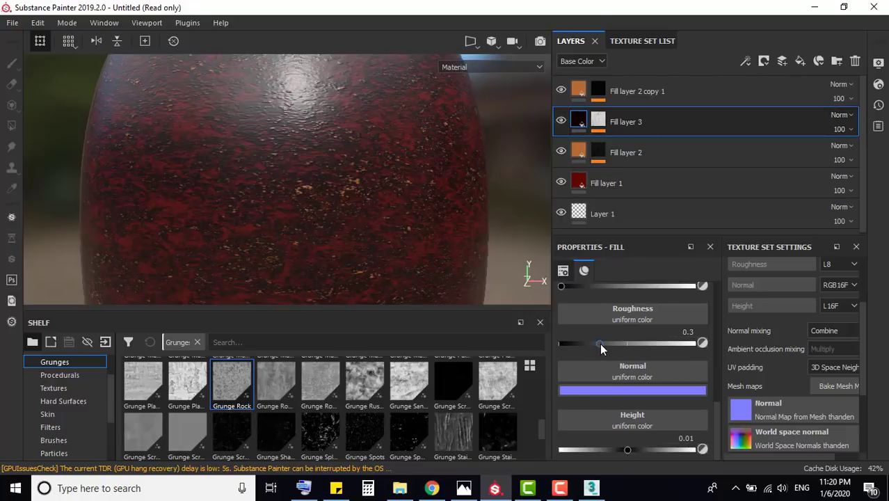
mouse_move(600, 343)
mouse_down()
mouse_move(578, 338)
mouse_move(594, 342)
mouse_up()
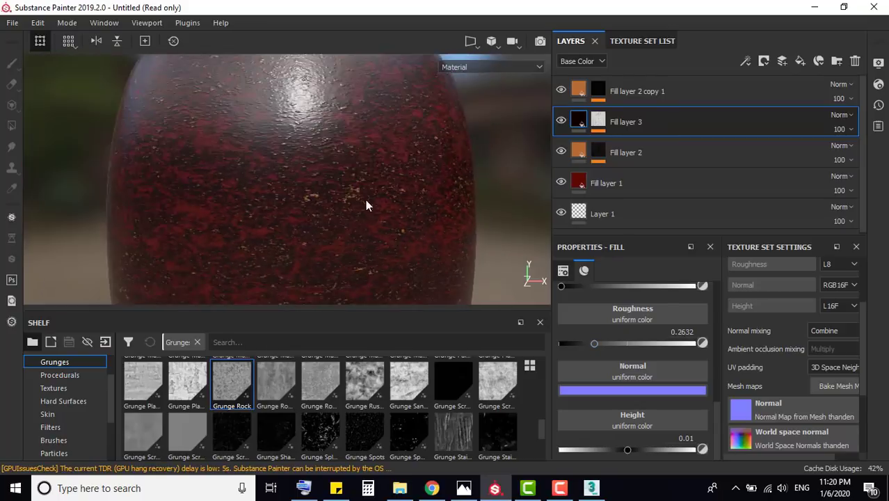
scroll(365, 200, down, 3)
scroll(379, 243, down, 3)
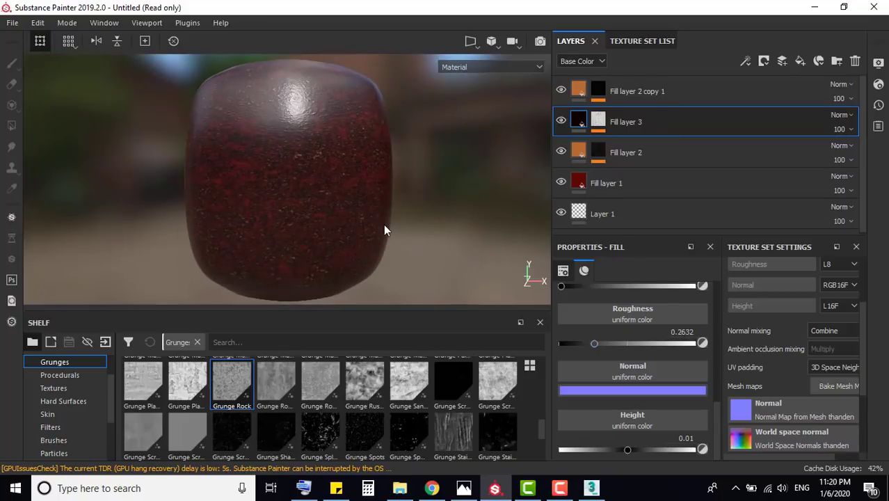
Rotate the environment lighting around the lamp and compare it with the red-and-gold reference photo
shift+right_drag(410, 208, 447, 252)
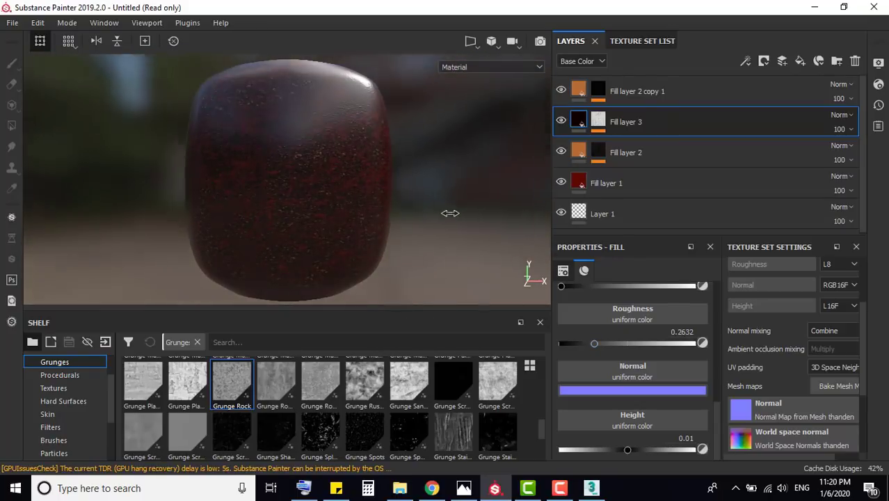
scroll(417, 251, up, 3)
mouse_move(377, 258)
shift+right_down()
mouse_move(407, 268)
mouse_move(423, 229)
shift+right_up()
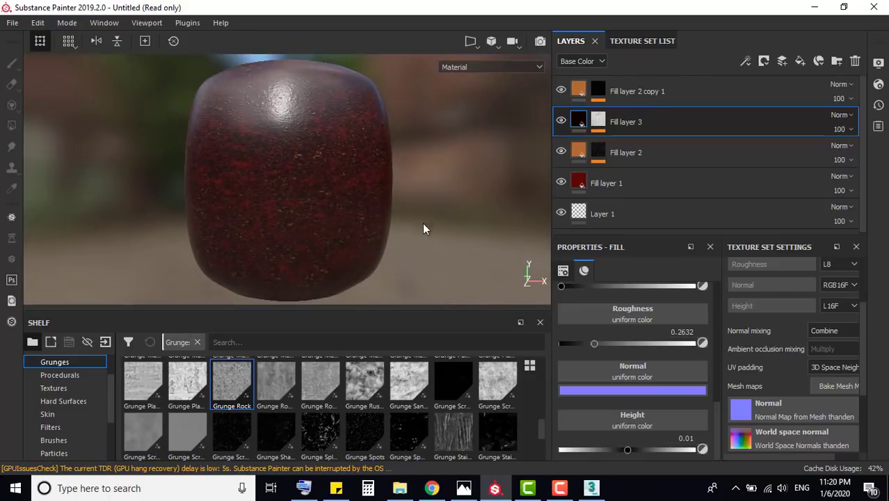
mouse_move(423, 229)
middle_down()
mouse_move(425, 240)
mouse_move(419, 197)
middle_up()
scroll(419, 213, down, 2)
scroll(426, 255, down, 1)
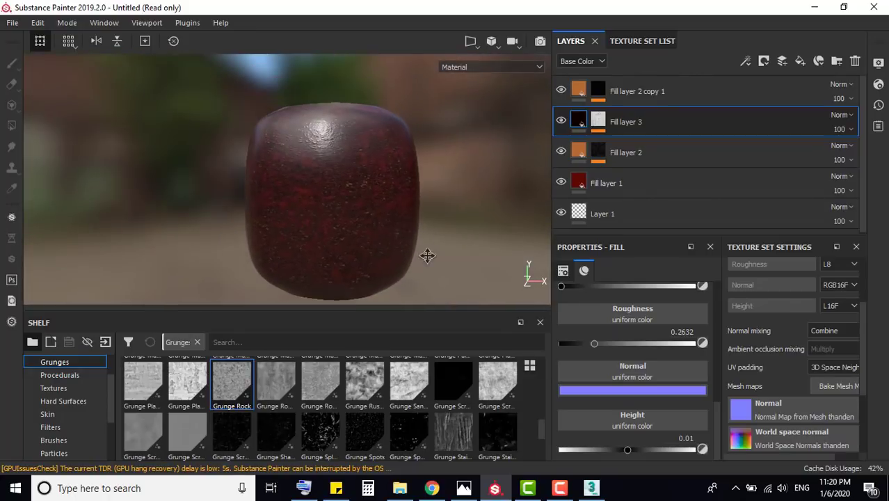
middle_drag(381, 222, 347, 230)
scroll(328, 241, up, 2)
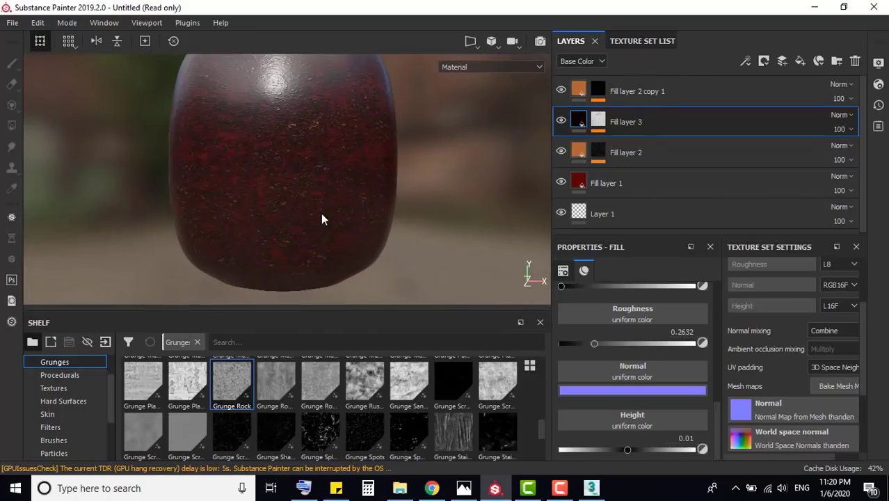
mouse_move(322, 219)
shift+right_down()
mouse_move(343, 215)
mouse_move(328, 211)
shift+right_up()
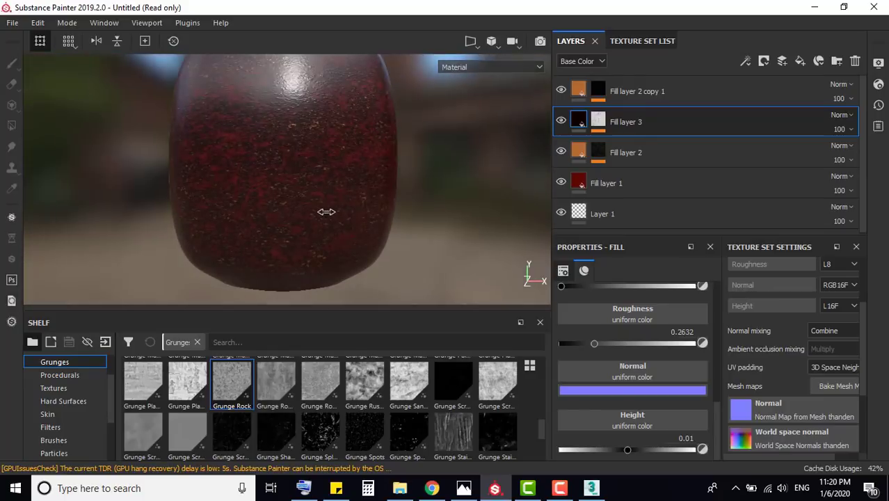
click(463, 489)
scroll(192, 258, down, 3)
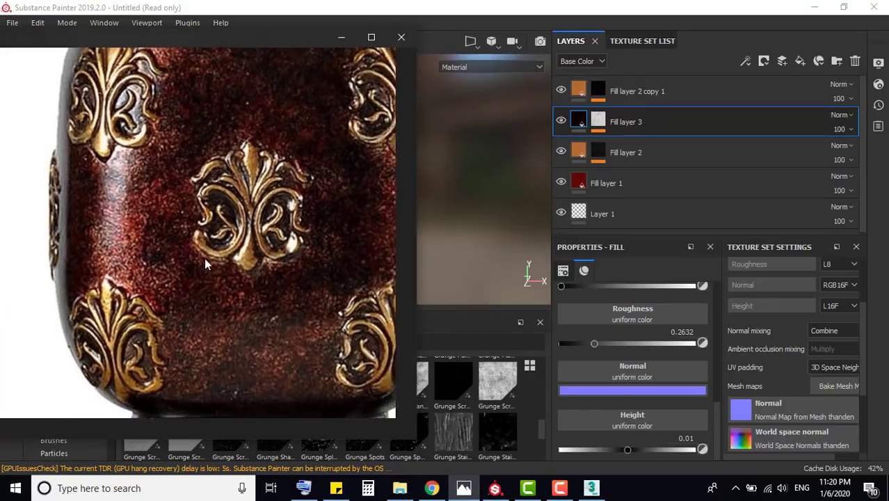
click(484, 11)
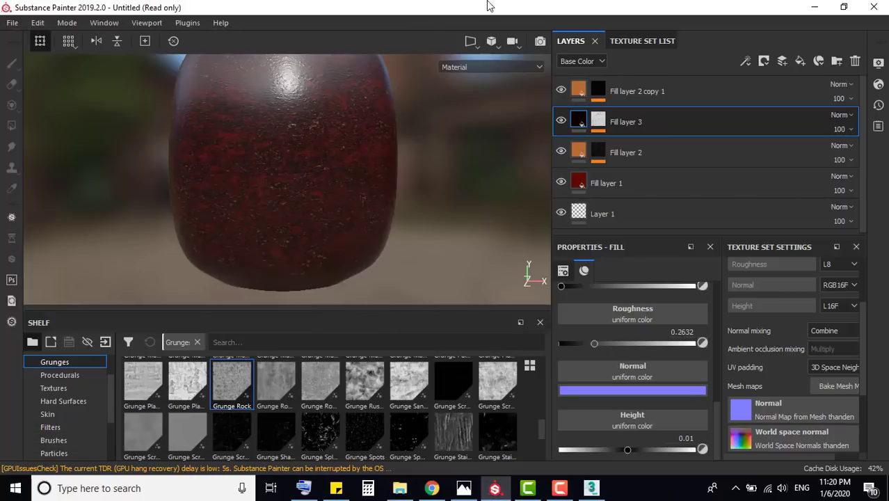
Add a paint layer to Fill layer 3's mask using the Cement 1 brush at size 31.72, flow 25
right_click(621, 122)
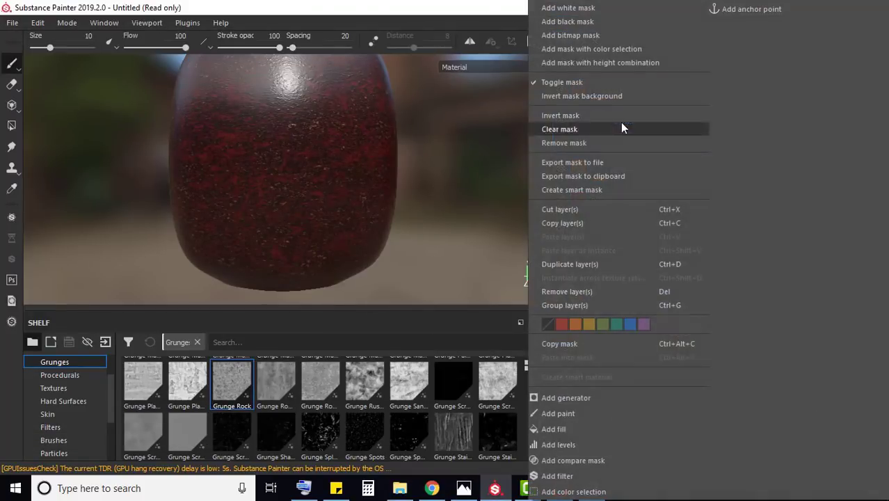
click(558, 413)
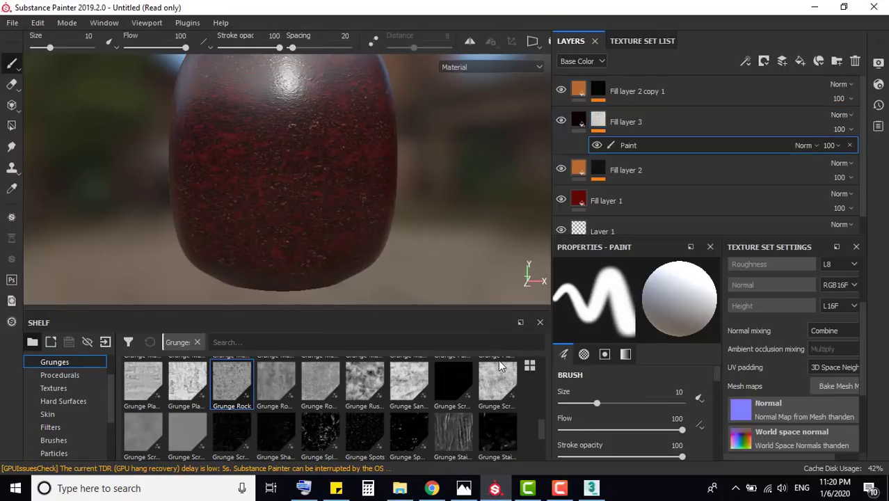
click(54, 439)
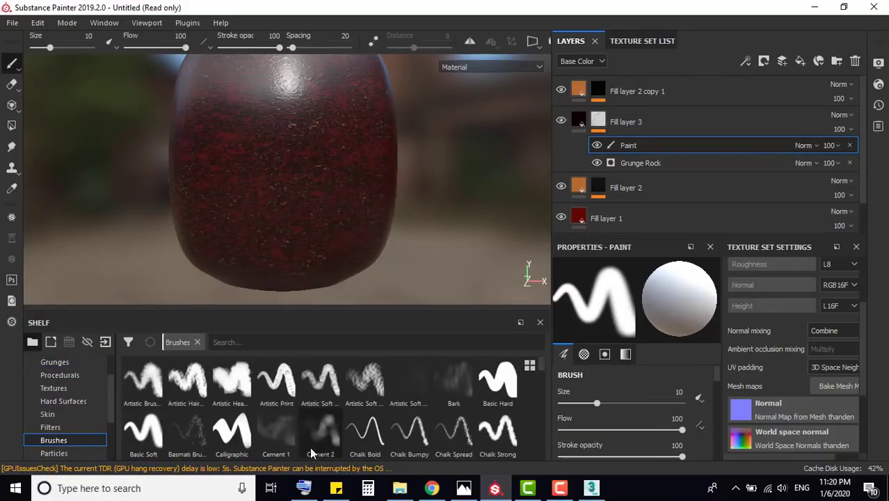
click(276, 431)
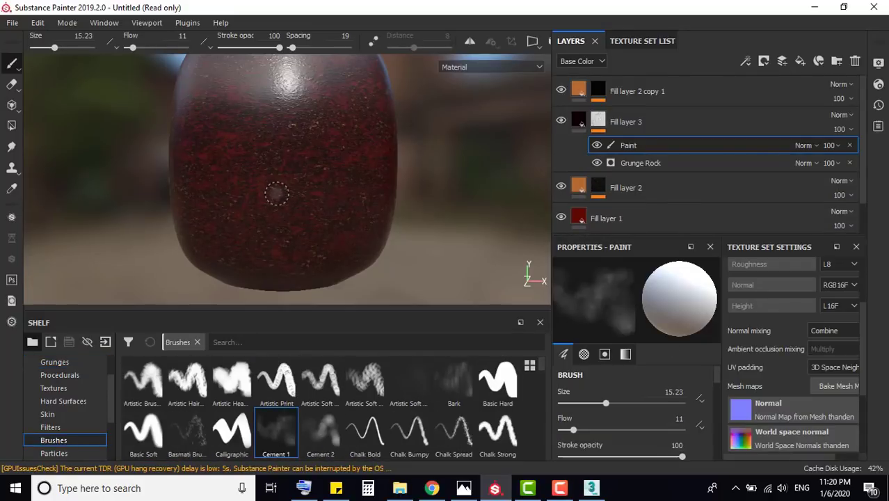
drag(605, 403, 627, 403)
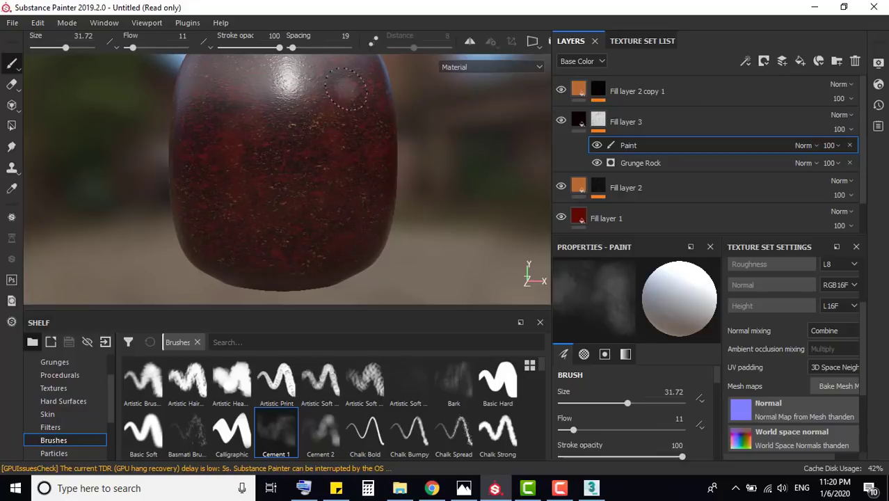
mouse_move(259, 198)
alt+mouse_down()
mouse_move(263, 188)
mouse_move(251, 175)
mouse_move(409, 246)
mouse_move(451, 246)
mouse_move(288, 260)
mouse_move(333, 262)
alt+mouse_up()
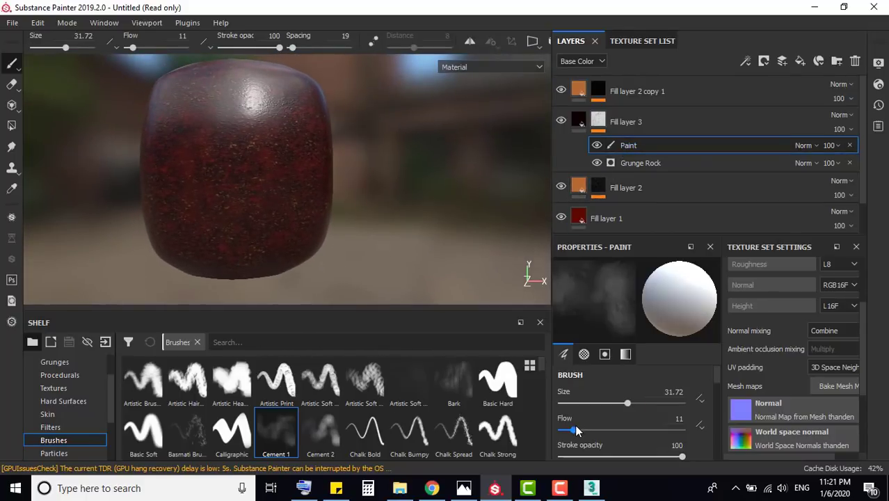
drag(574, 430, 590, 430)
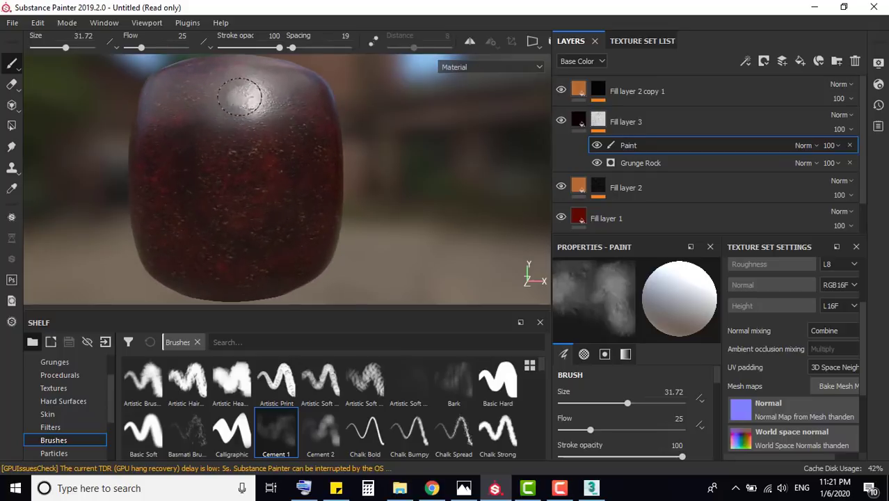
scroll(238, 90, up, 5)
Set Fill layer 3's Height to 0.02 and lower its Roughness to 0.2201
click(578, 121)
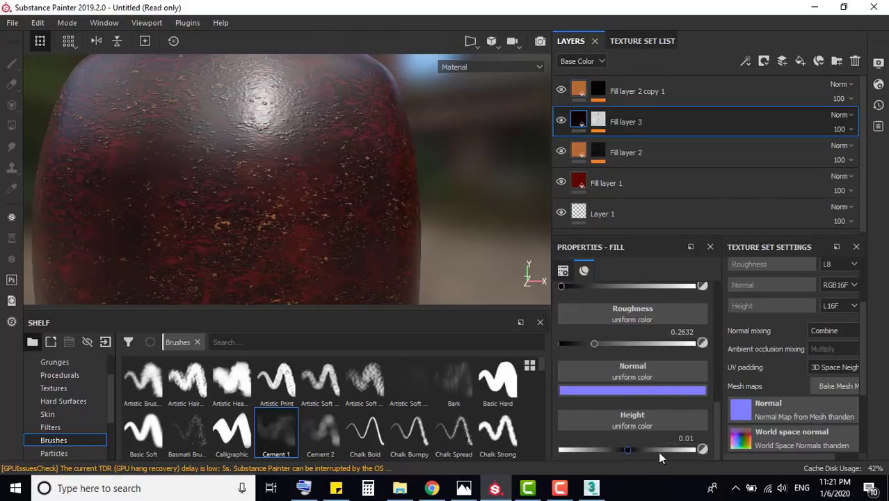
click(689, 439)
key(Return)
scroll(328, 215, down, 3)
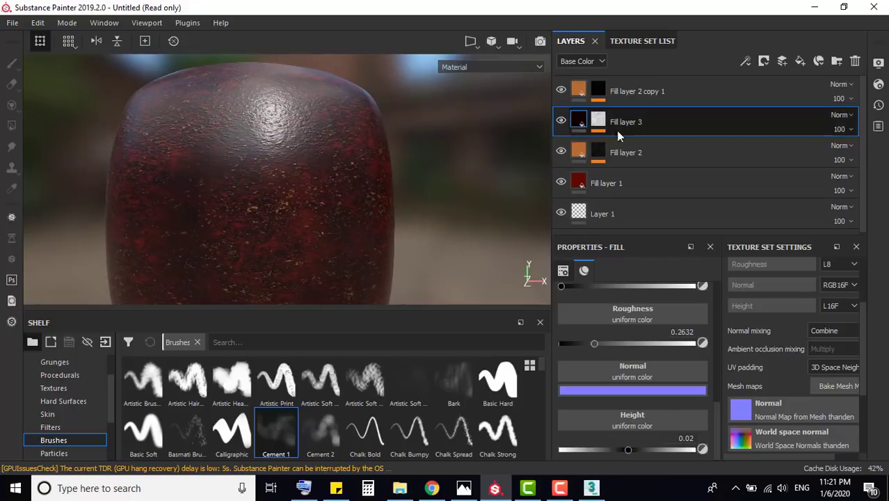
drag(589, 344, 587, 344)
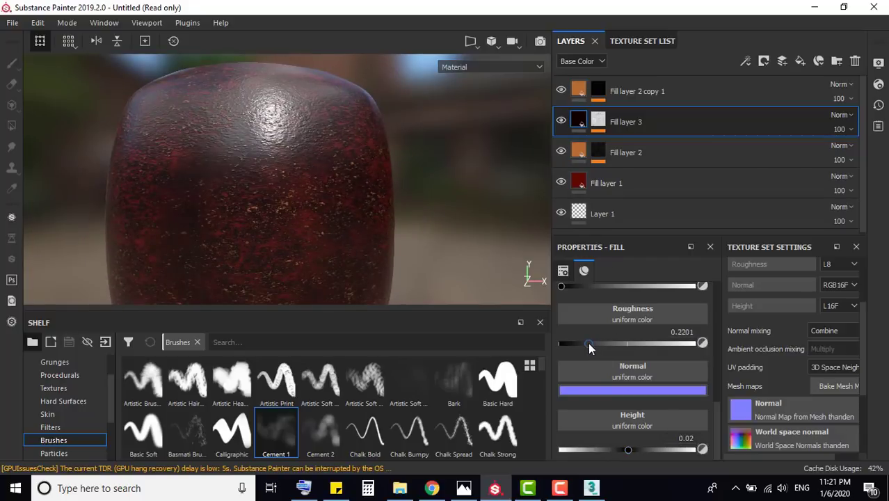
mouse_move(441, 209)
alt+mouse_down()
mouse_move(387, 204)
mouse_move(377, 172)
mouse_move(381, 226)
mouse_move(369, 225)
alt+mouse_up()
mouse_move(302, 232)
alt+mouse_down()
mouse_move(437, 226)
mouse_move(430, 233)
alt+mouse_up()
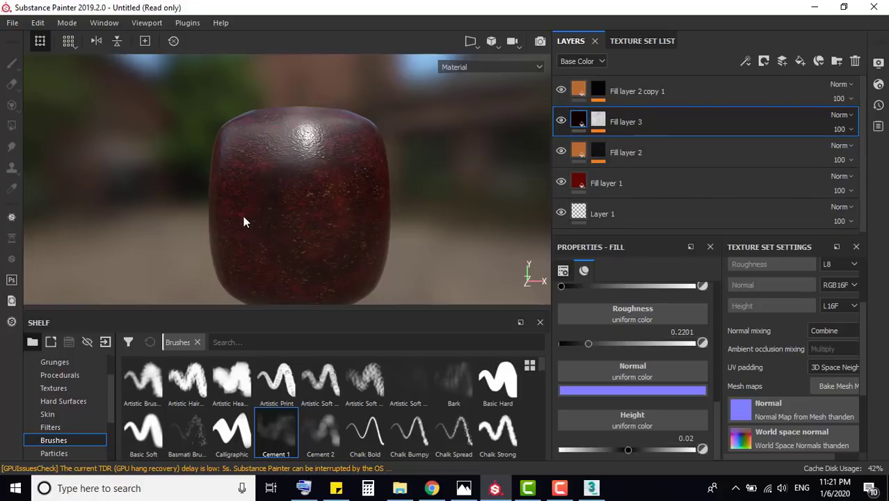
Start a texture export with the Desktop resources folder as the destination
click(12, 22)
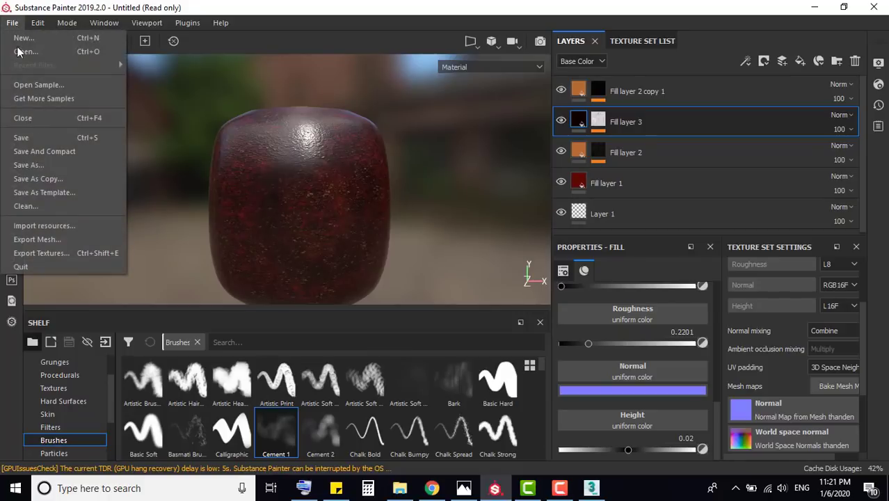
click(57, 253)
click(435, 62)
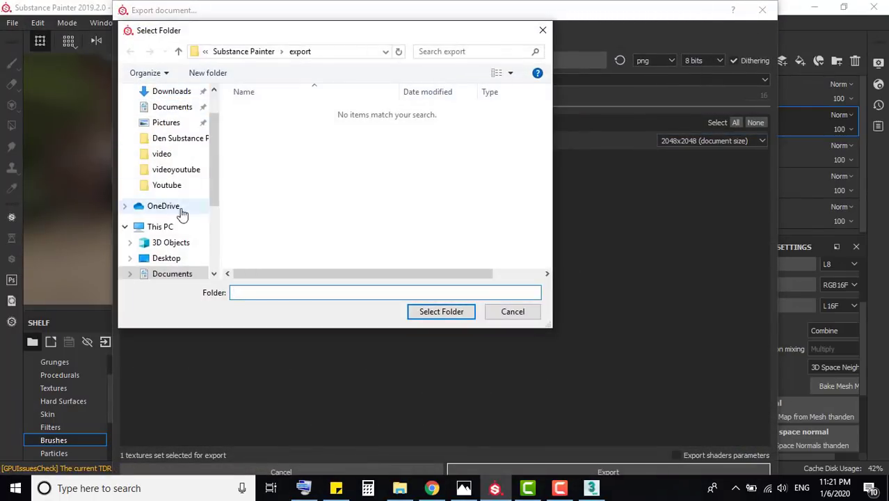
click(166, 258)
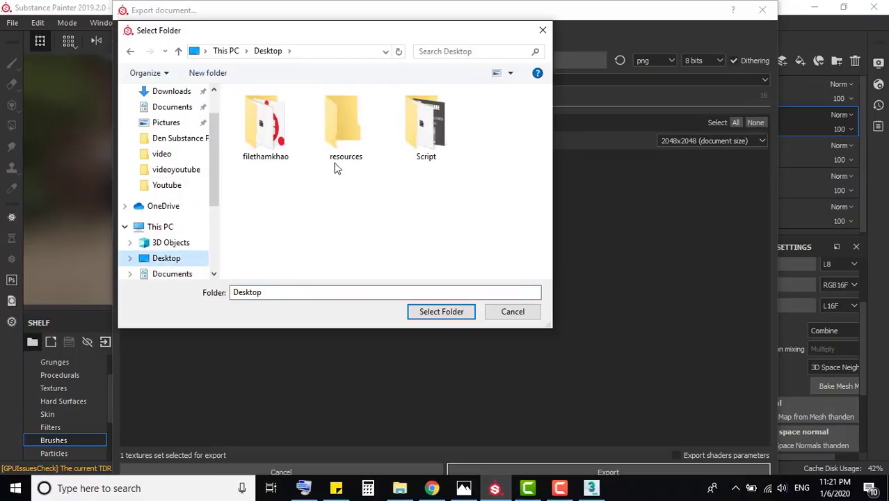
double_click(350, 143)
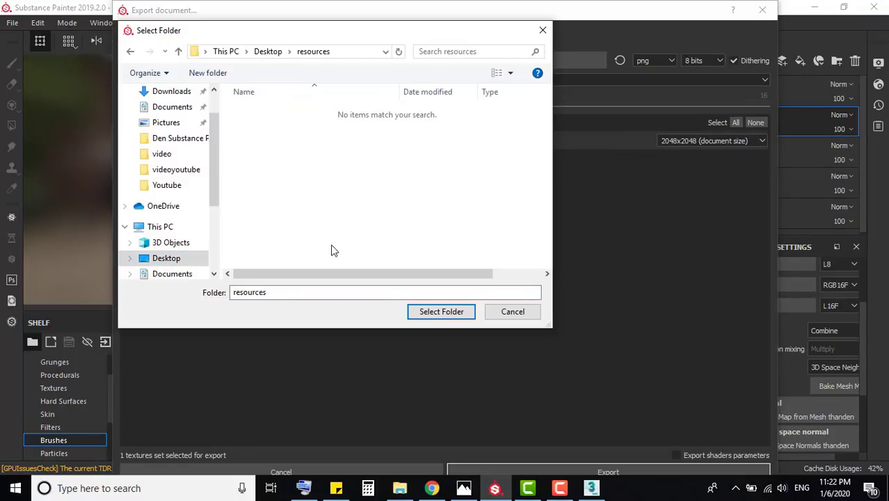
click(436, 311)
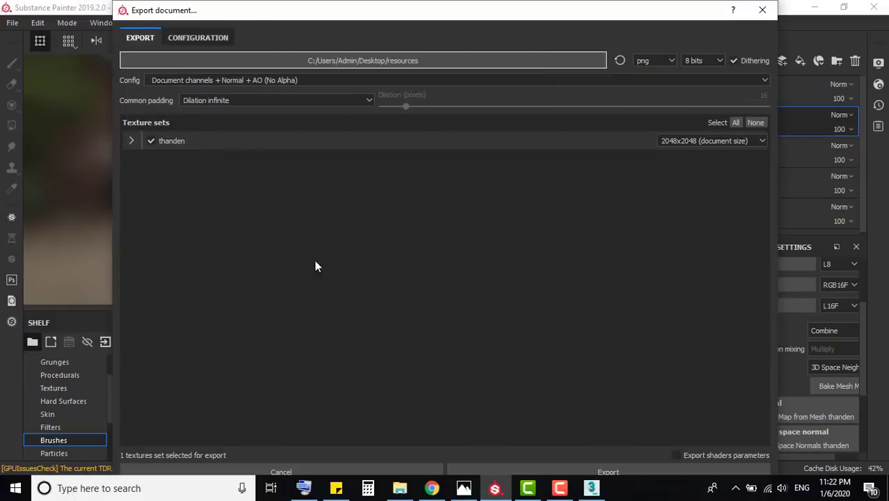
Export the thanden texture maps using the Vray output preset
click(266, 80)
scroll(203, 138, down, 3)
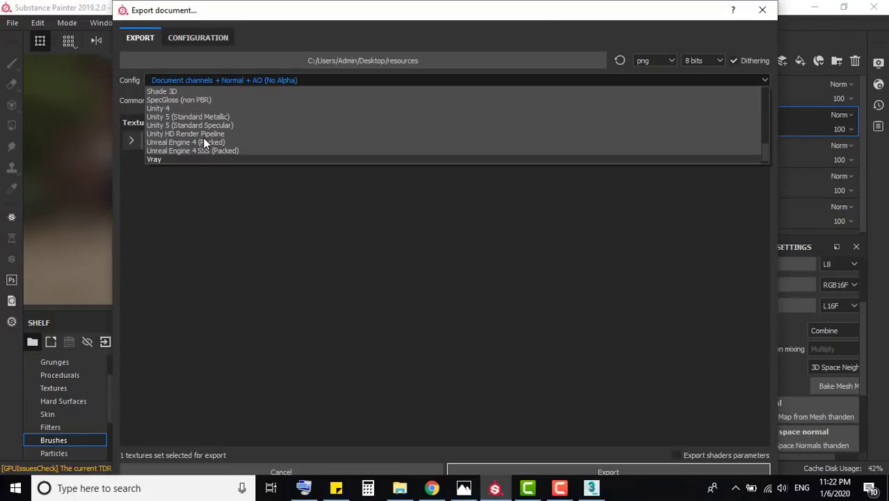
click(194, 159)
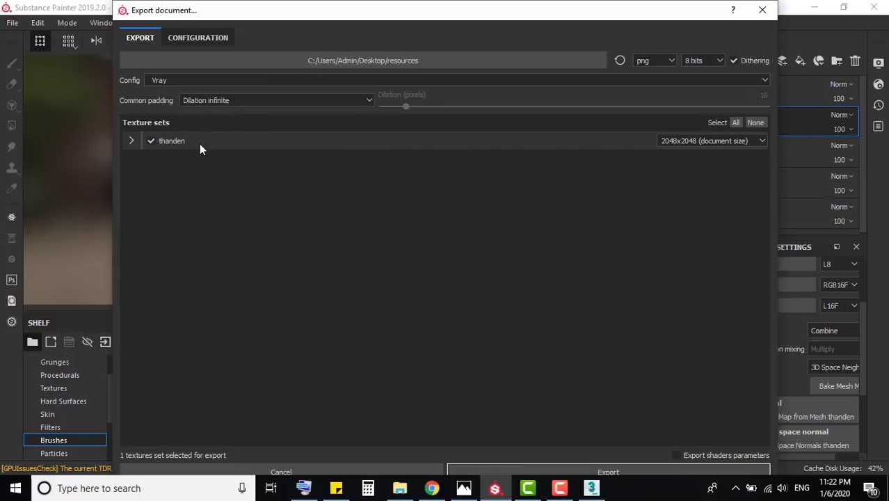
click(650, 473)
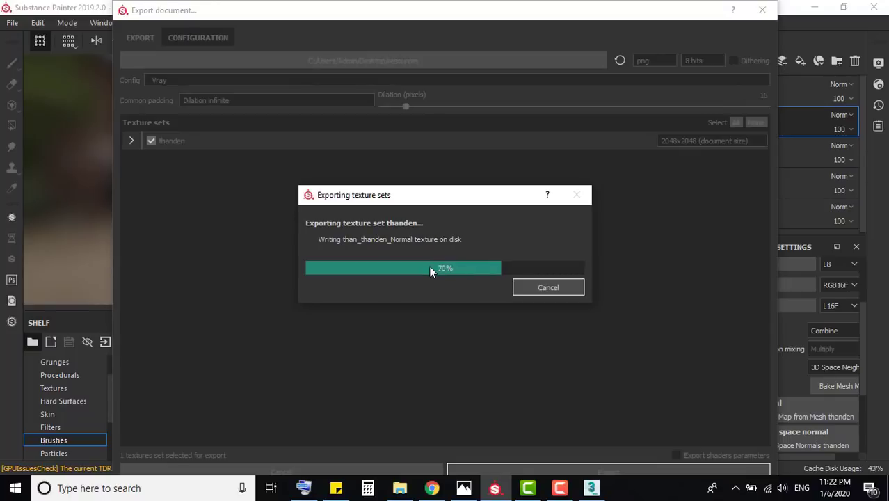
click(394, 264)
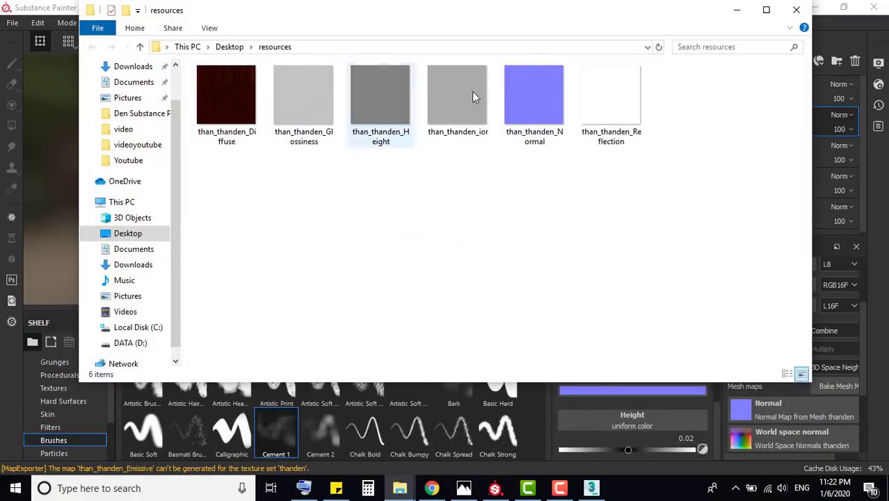
Close the exported-textures folder and minimize Substance Painter to reveal the vase reference photo
click(795, 9)
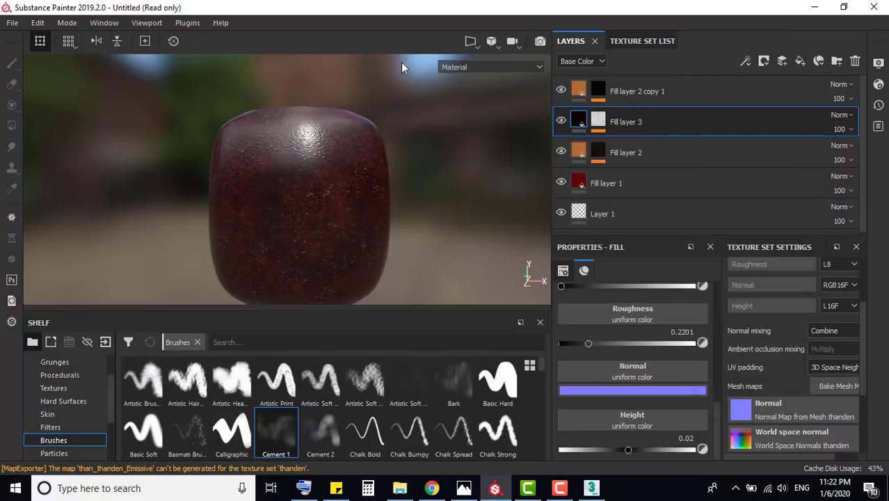
click(12, 23)
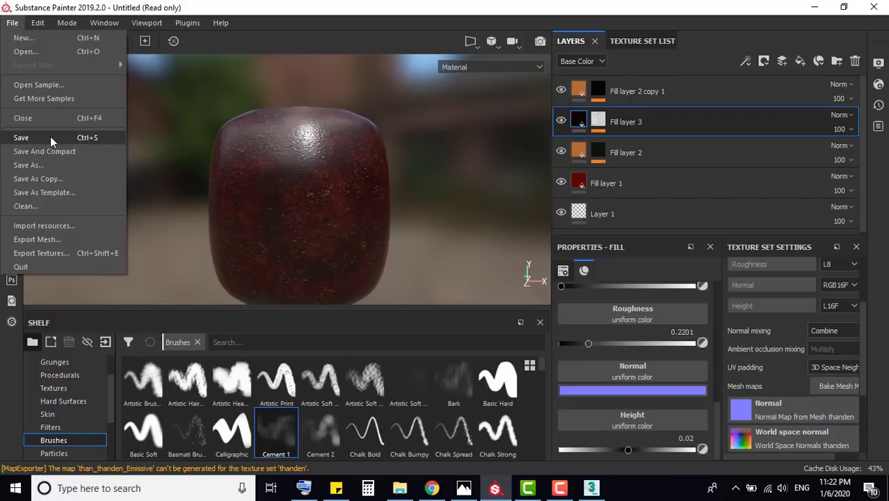
click(393, 210)
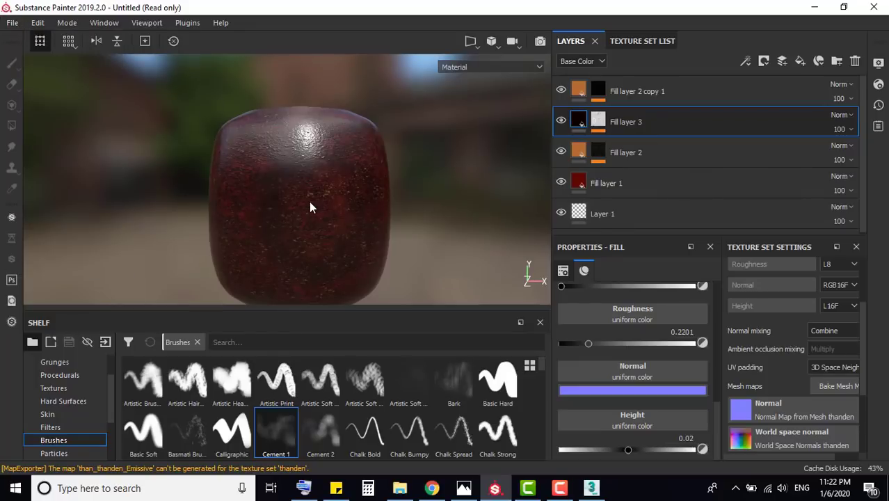
scroll(300, 205, up, 5)
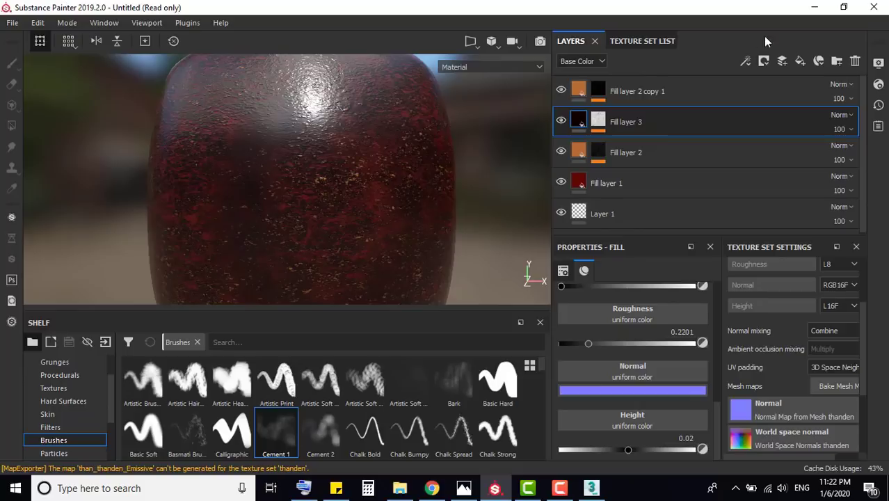
click(815, 7)
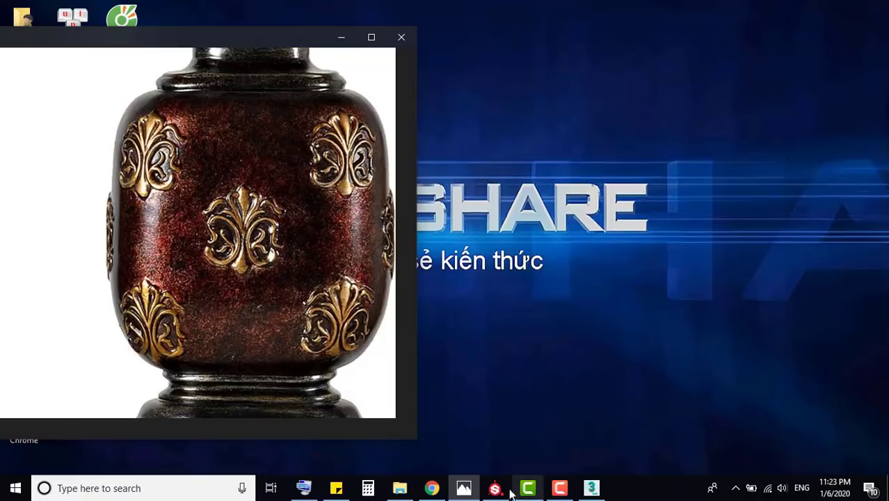
In 3ds Max, export only the selected de den base as de.obj with default OBJ options
click(591, 488)
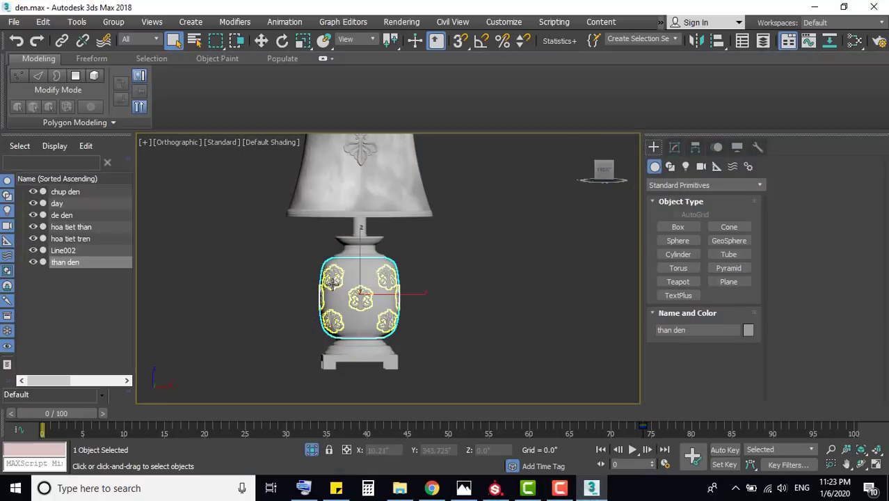
scroll(355, 365, up, 3)
click(354, 365)
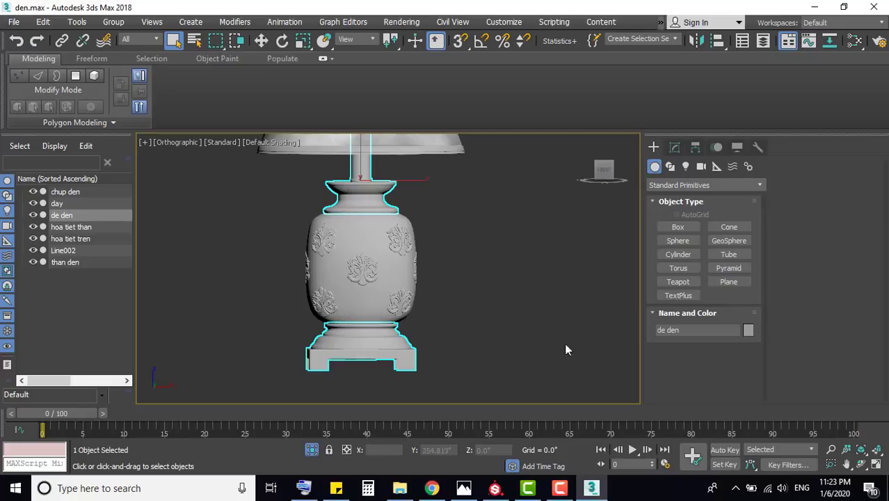
click(14, 25)
mouse_move(27, 215)
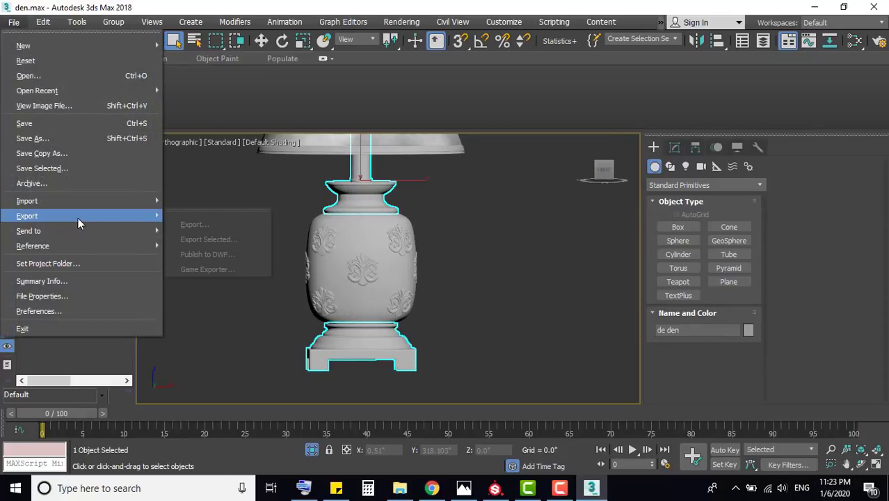
click(196, 240)
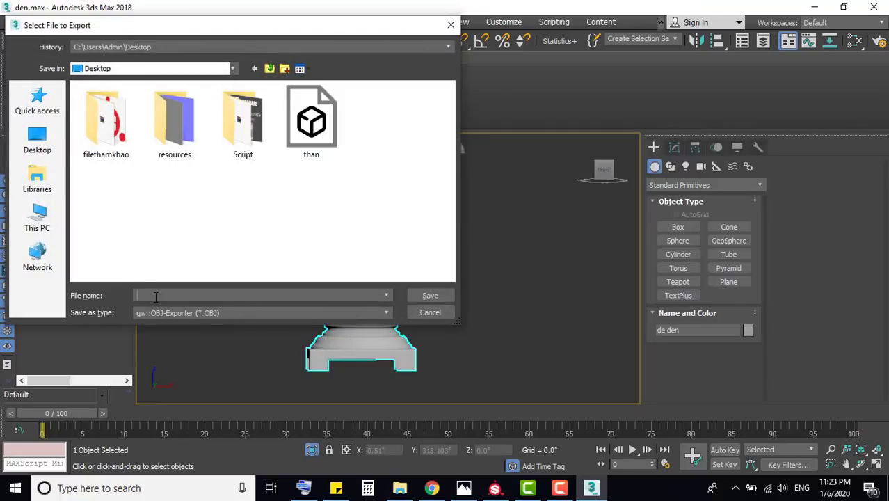
text(de)
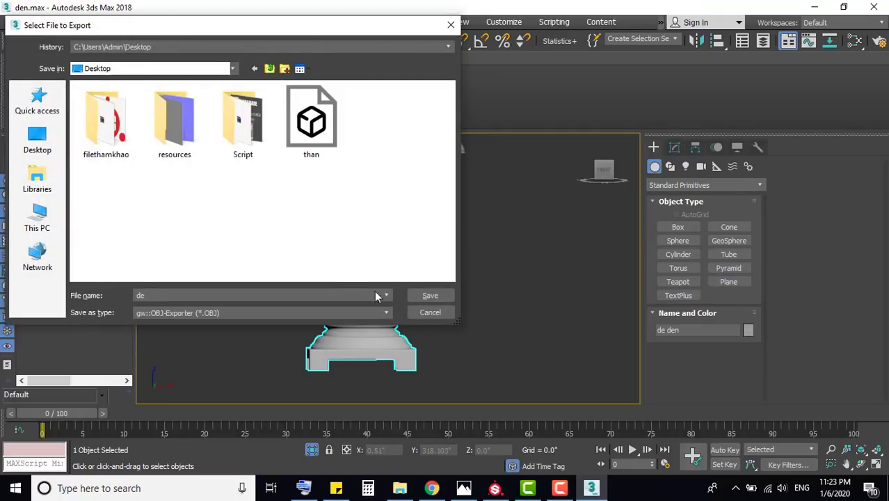
click(429, 295)
click(371, 346)
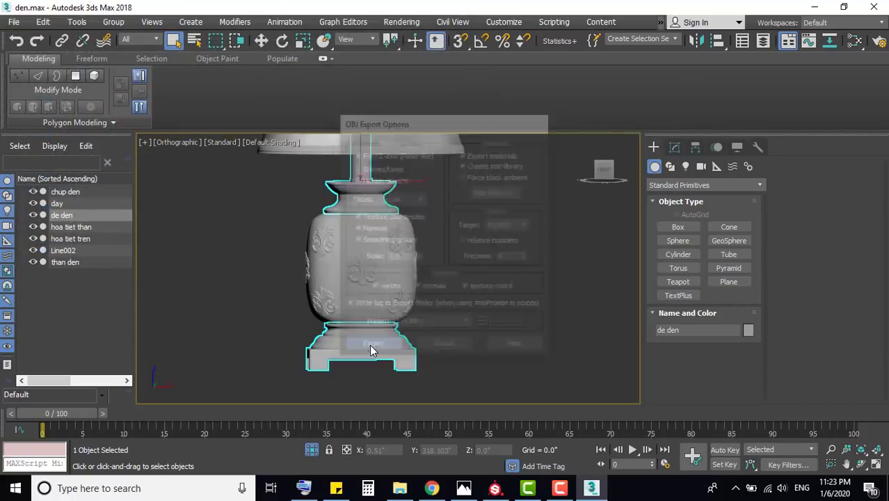
click(584, 351)
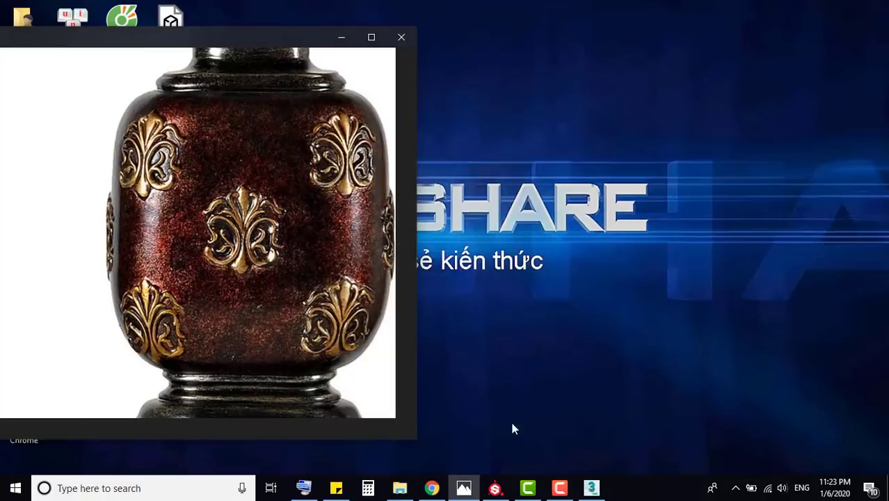
Create a new Substance Painter project from de.obj, discarding the old project's changes
click(495, 489)
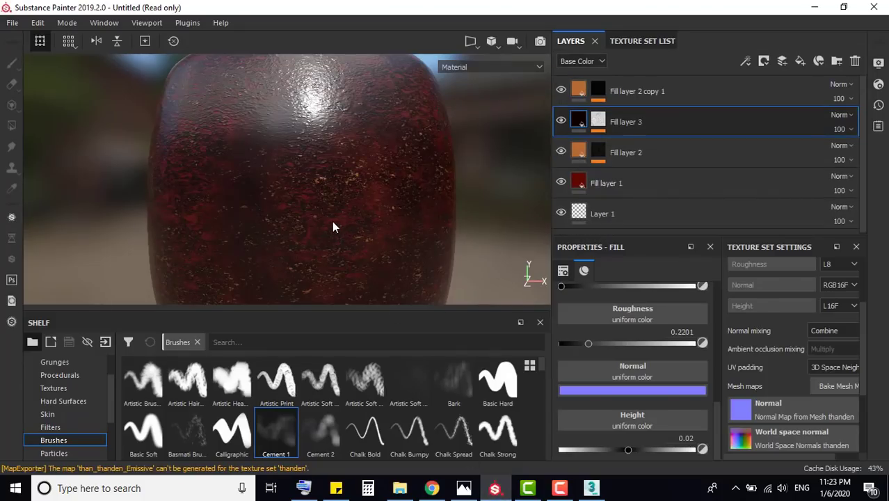
click(38, 22)
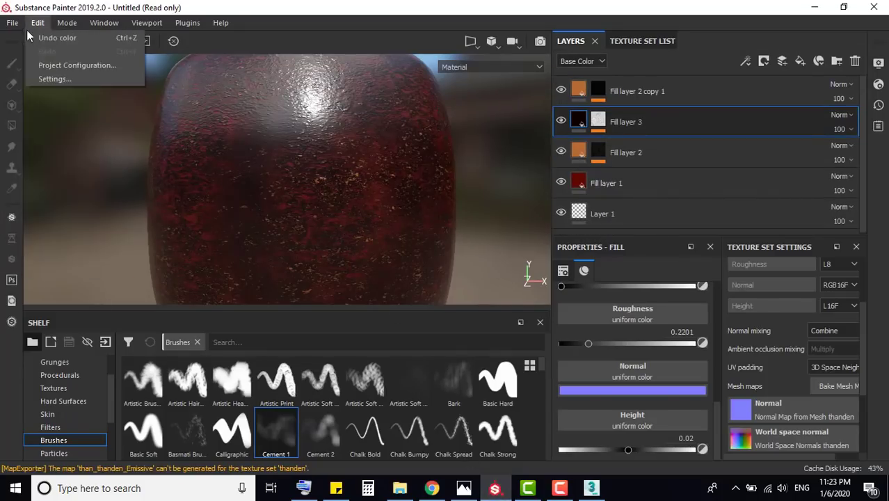
click(24, 39)
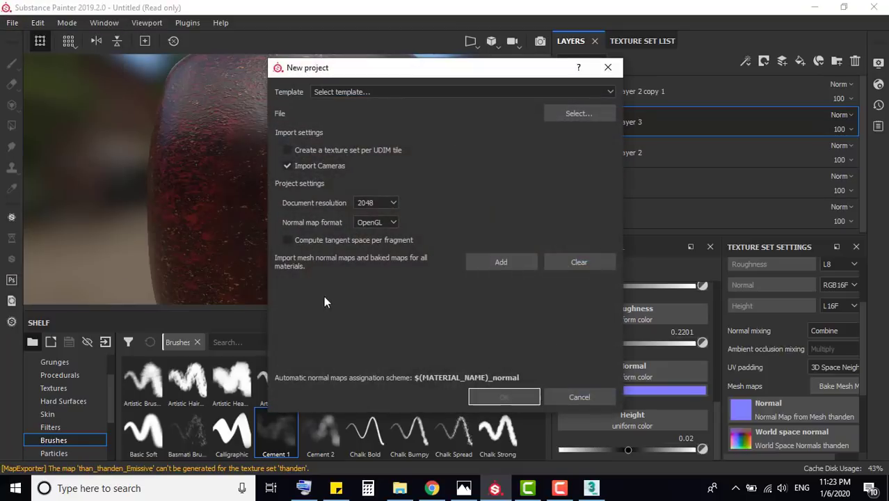
click(560, 115)
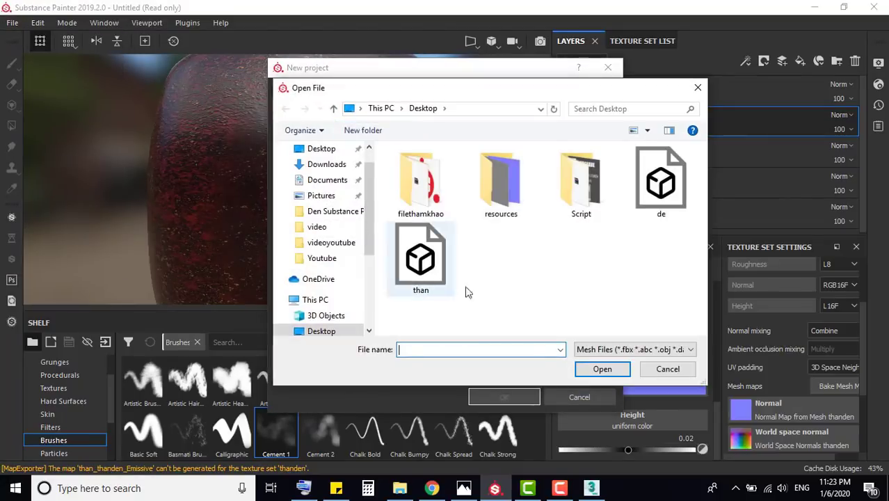
double_click(661, 184)
click(486, 395)
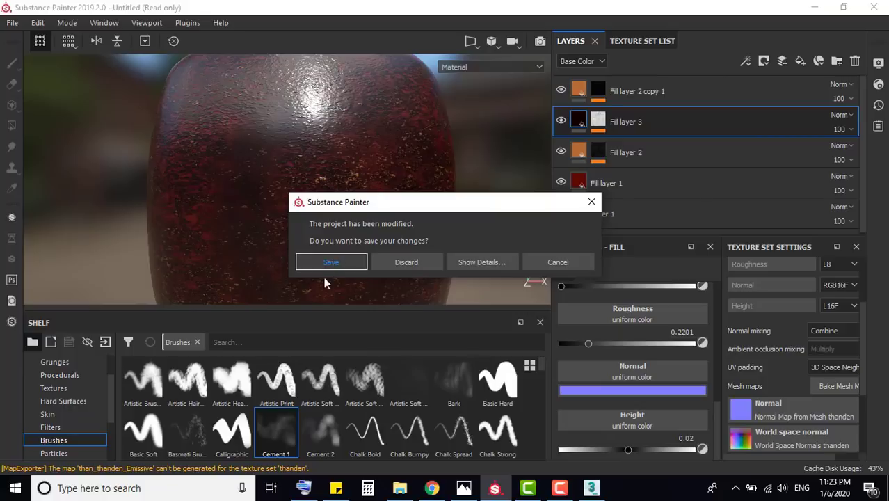
click(403, 265)
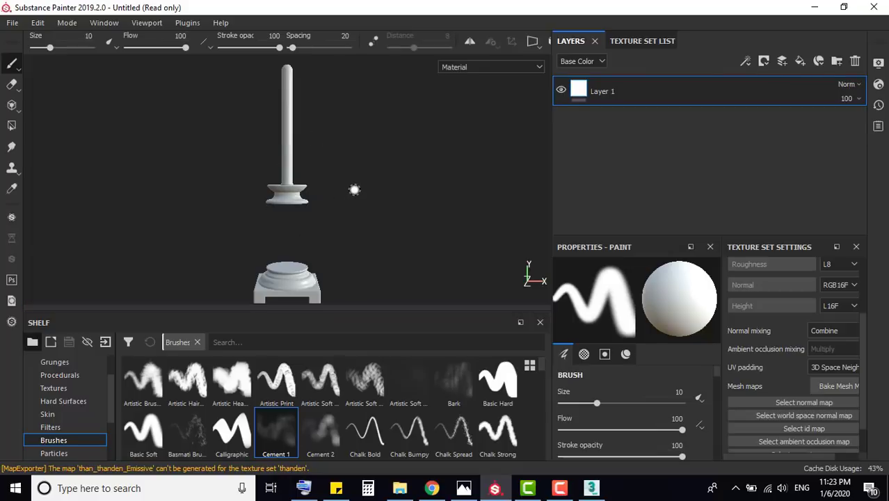
Rename the wire_086086086 texture set to 'deden'
click(656, 43)
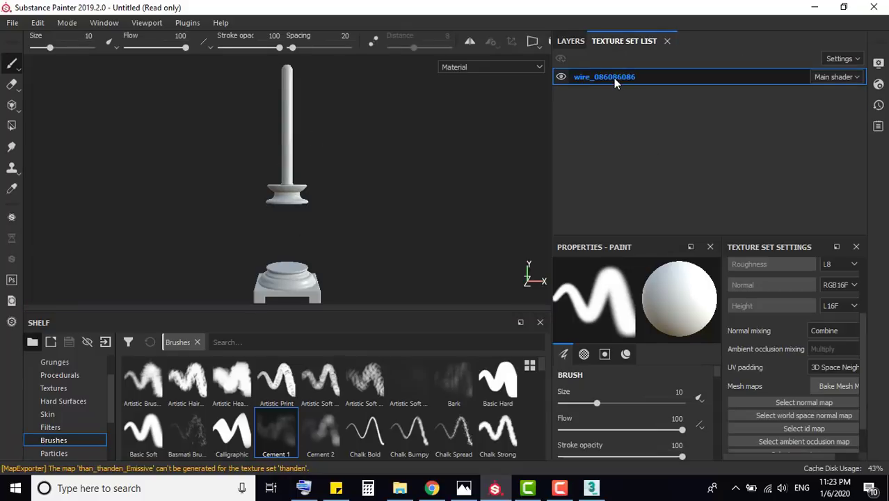
double_click(613, 78)
text(ded)
text(en)
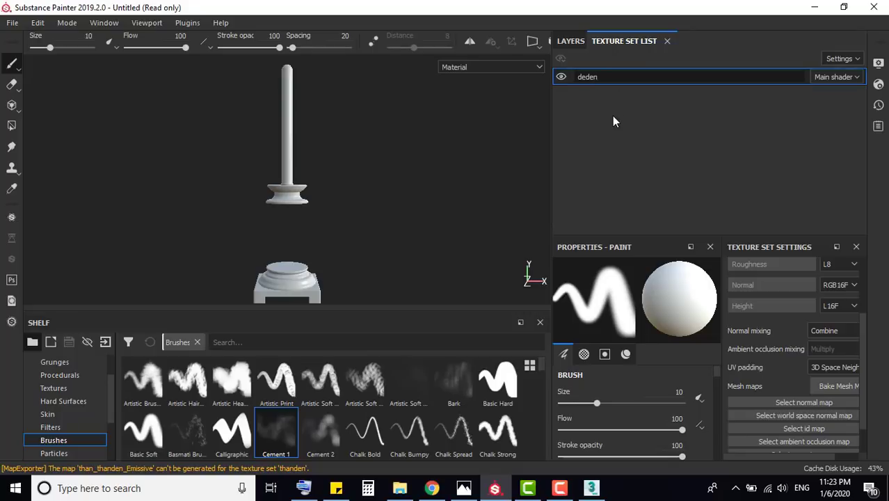
key(Return)
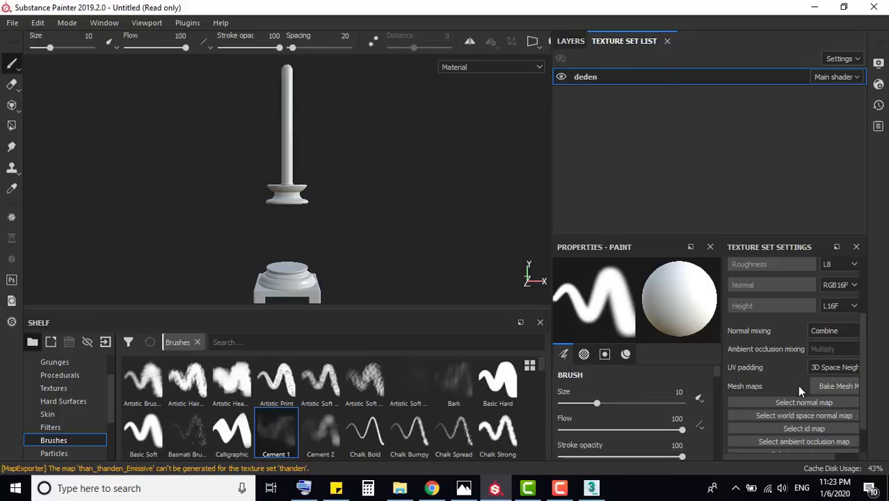
Bake the deden mesh maps at 2048, skipping the ID and Thickness maps
click(834, 393)
click(259, 122)
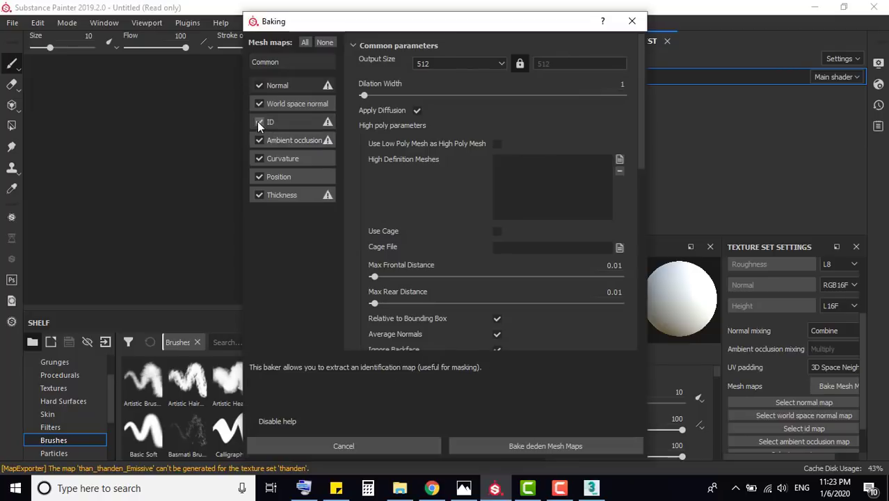
click(259, 197)
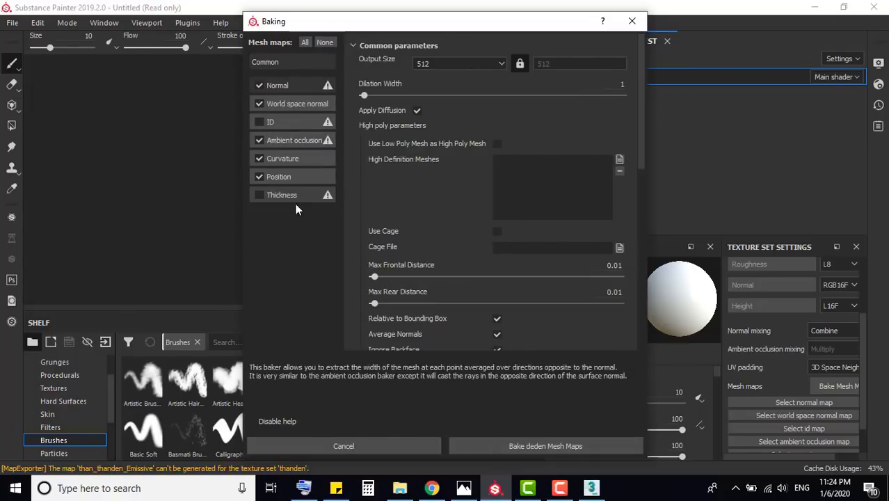
click(501, 62)
click(441, 126)
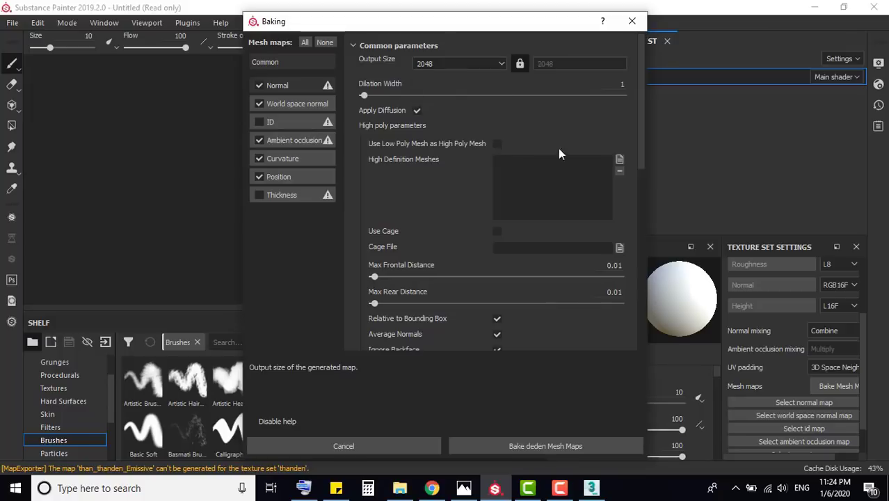
click(511, 442)
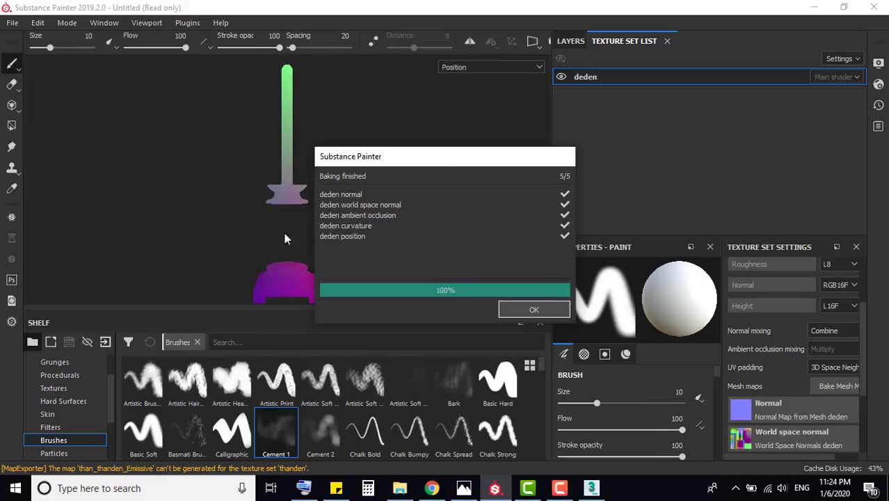
click(505, 312)
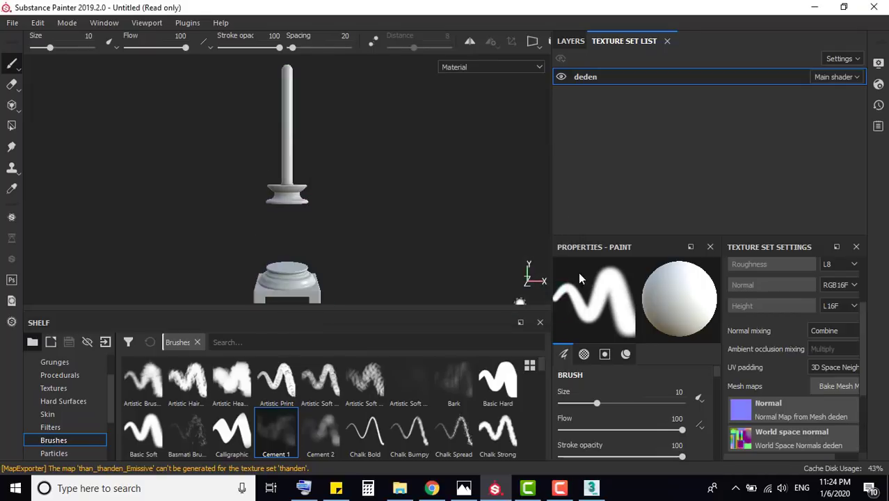
Show the panorama environment behind the model at opacity 59 and blur 32
click(878, 62)
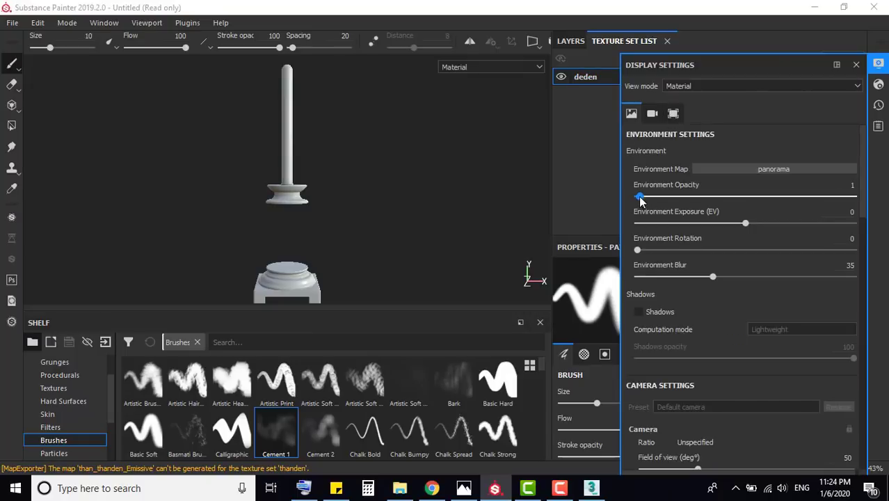
drag(638, 196, 765, 211)
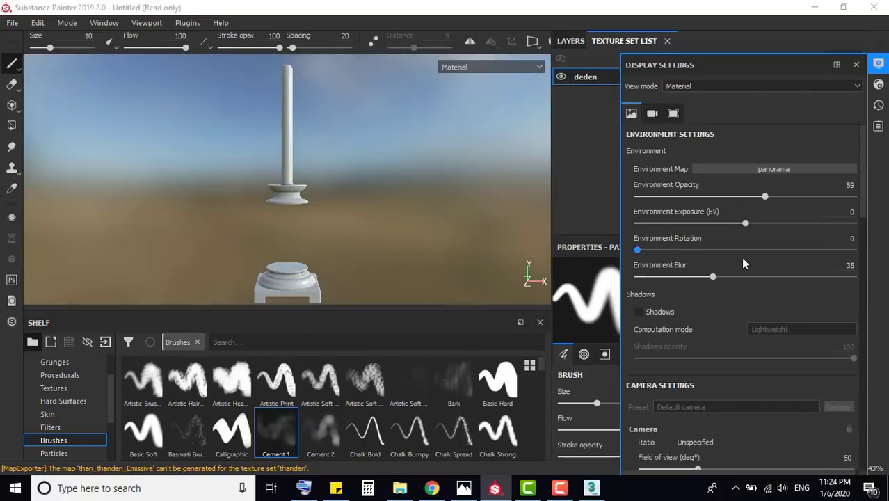
drag(712, 276, 707, 283)
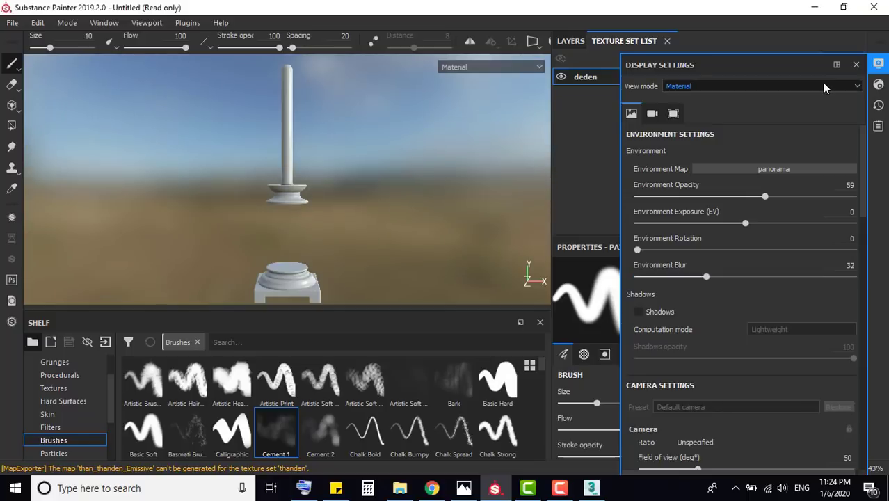
click(855, 65)
mouse_move(474, 135)
alt+mouse_down()
mouse_move(337, 250)
mouse_move(282, 260)
mouse_move(282, 240)
alt+mouse_up()
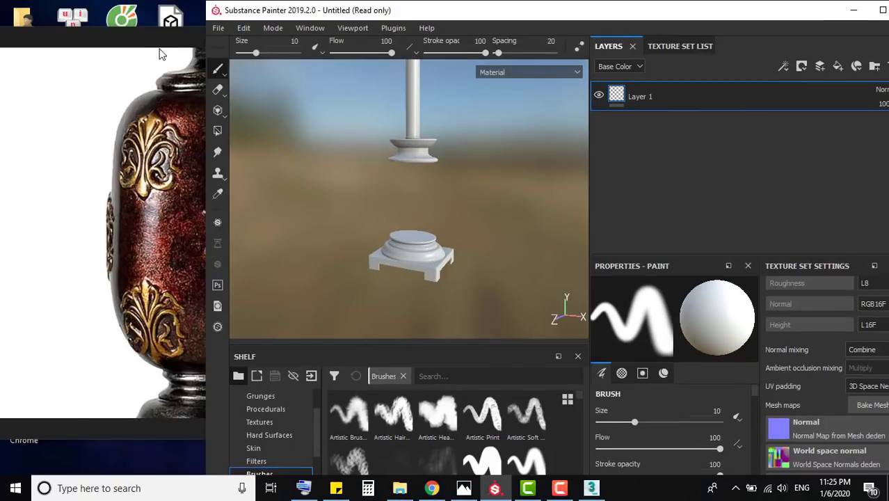
Zoom into the reference lamp's dark base in Photos, then add Fill layer 1 in Substance Painter
click(159, 40)
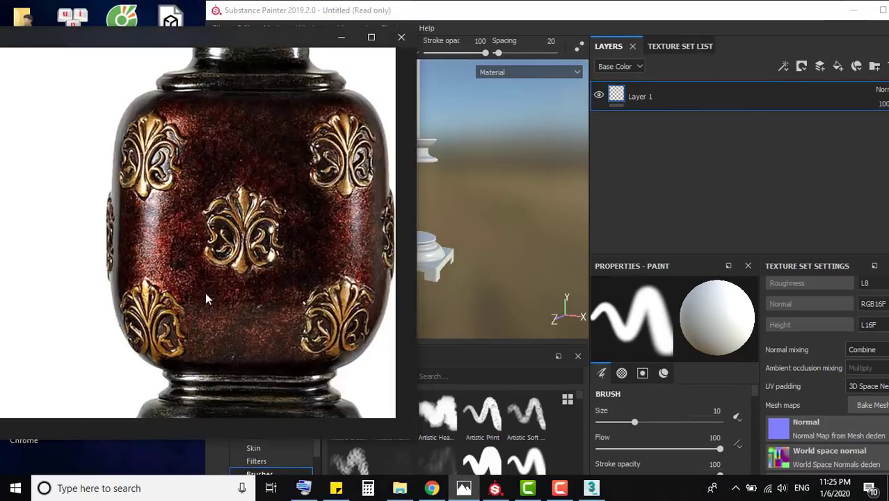
scroll(214, 304, down, 5)
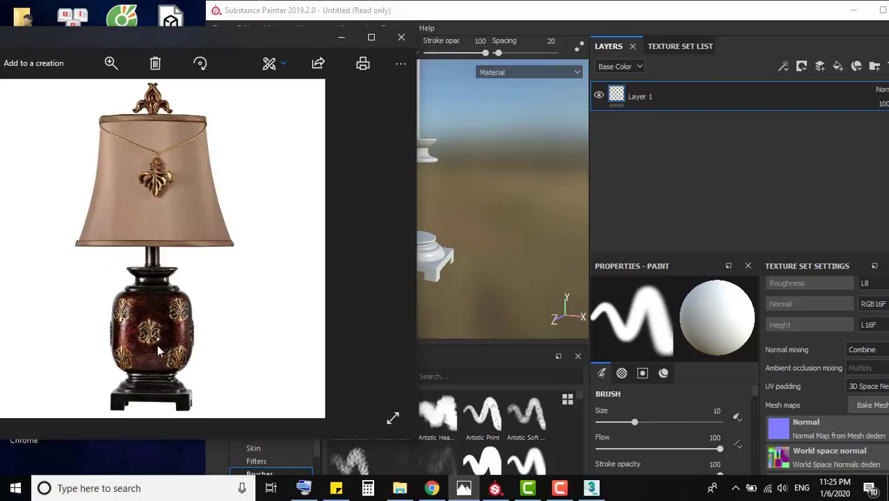
scroll(146, 386, up, 2)
scroll(80, 362, up, 2)
scroll(80, 362, up, 2)
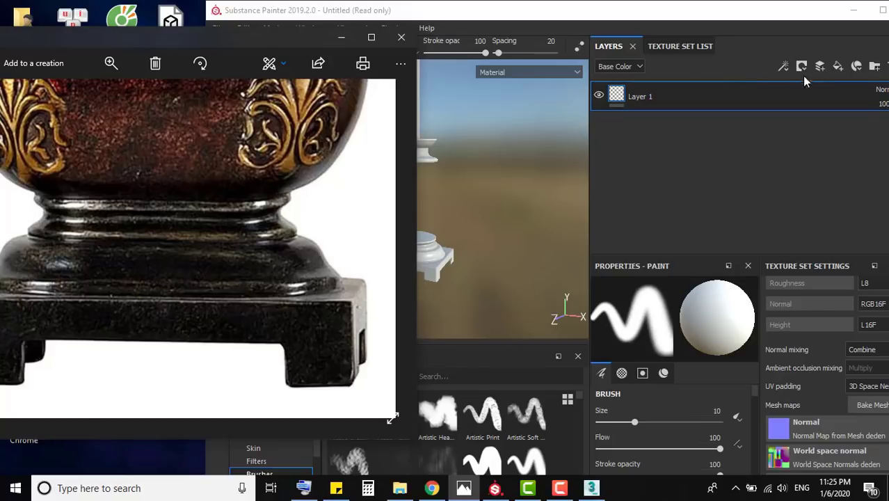
click(839, 66)
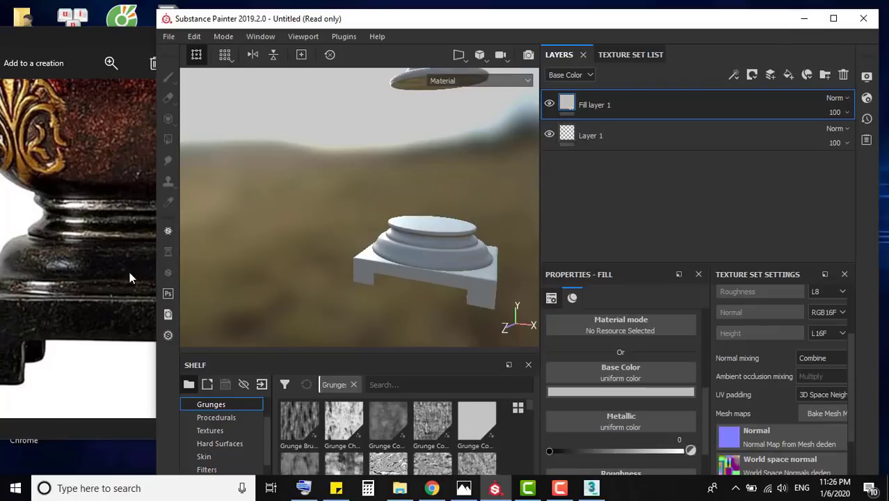
Set Fill layer 1's base colour to a near-black sampled from the reference photo
click(618, 392)
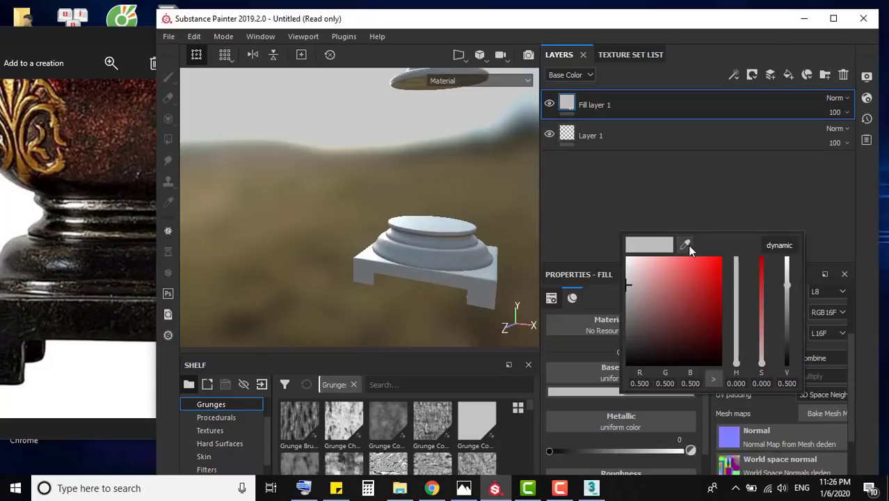
click(119, 258)
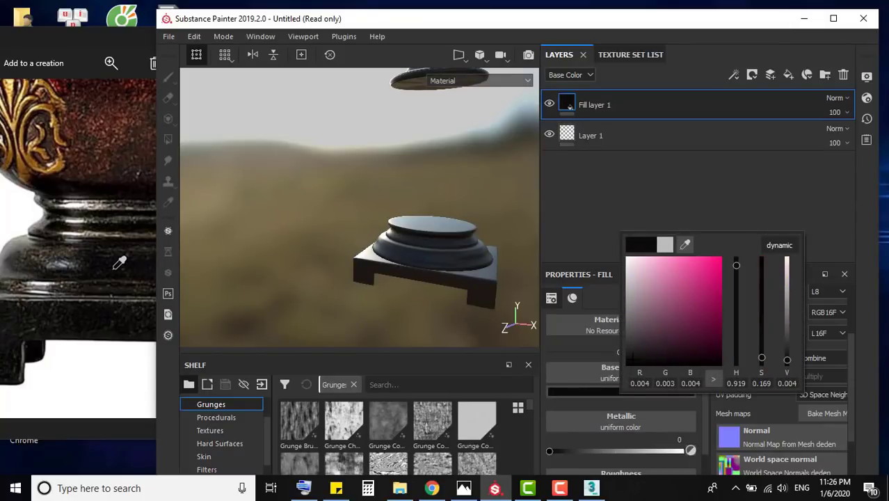
click(726, 161)
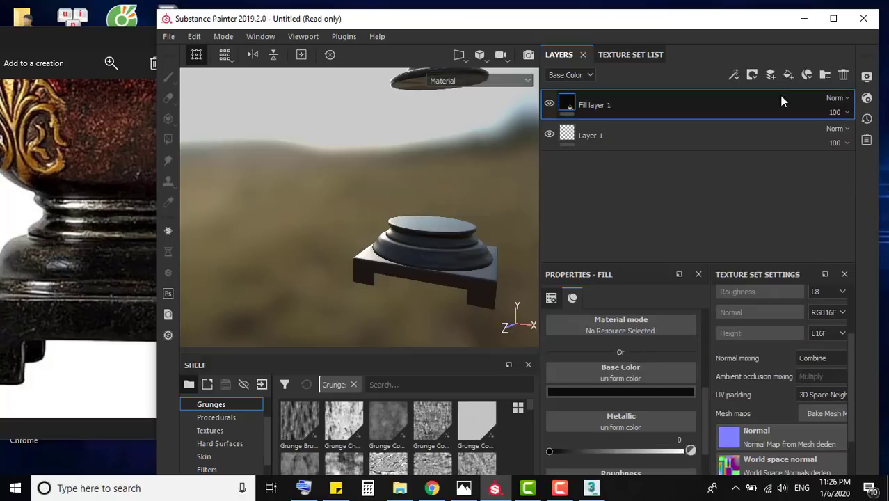
Add Fill layer 2 and shift the Painter window so the reference photo is visible
click(788, 75)
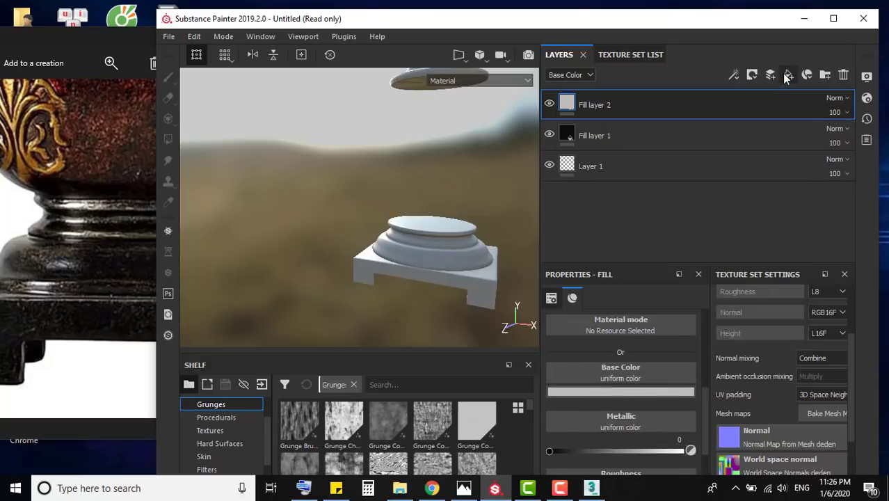
click(788, 75)
click(843, 74)
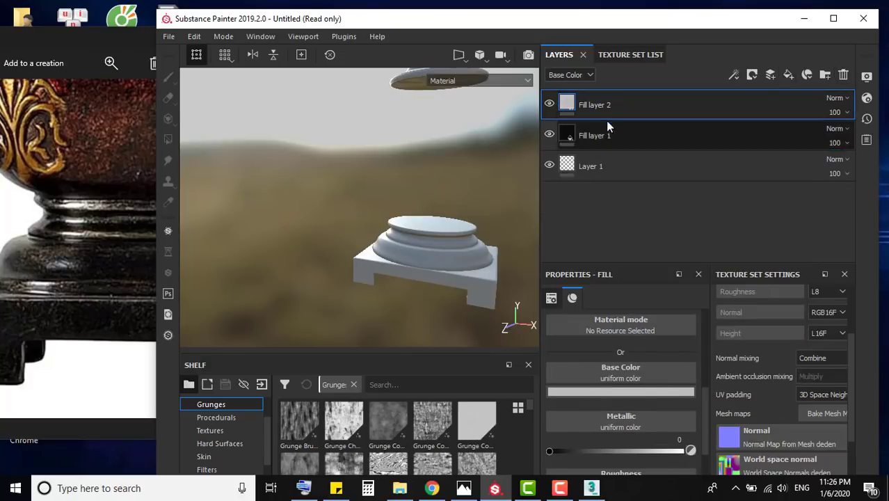
click(629, 392)
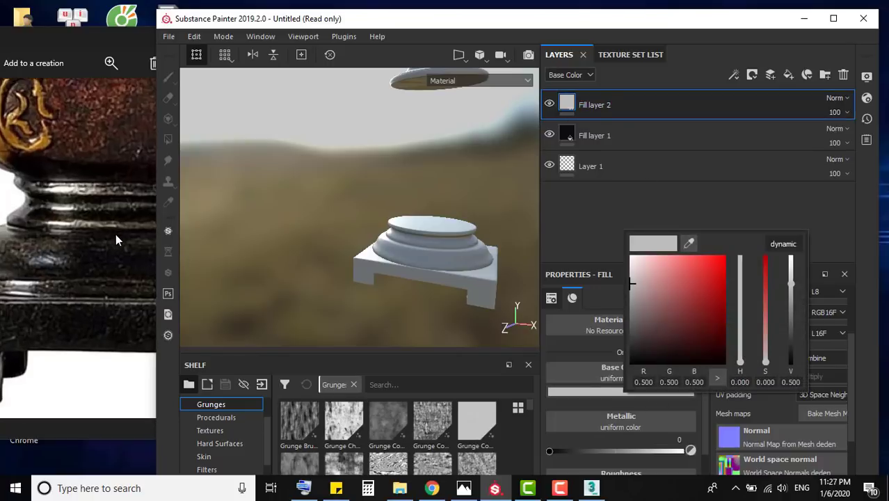
click(115, 186)
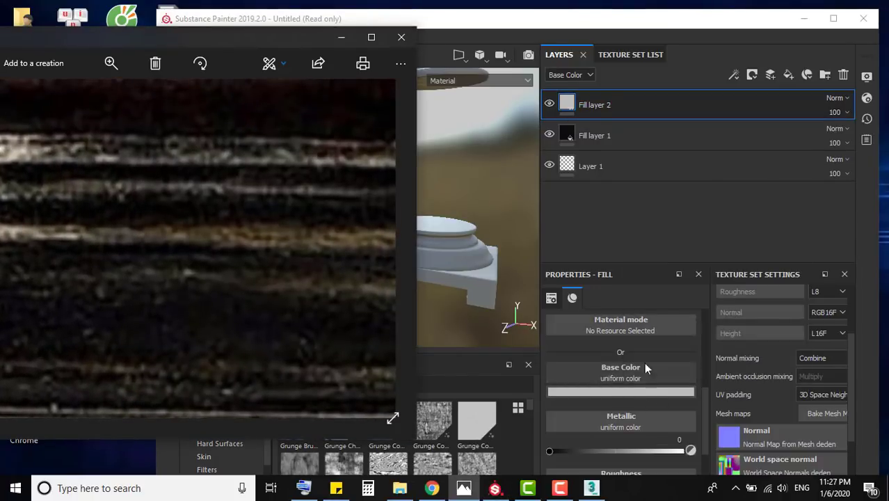
click(639, 387)
click(639, 387)
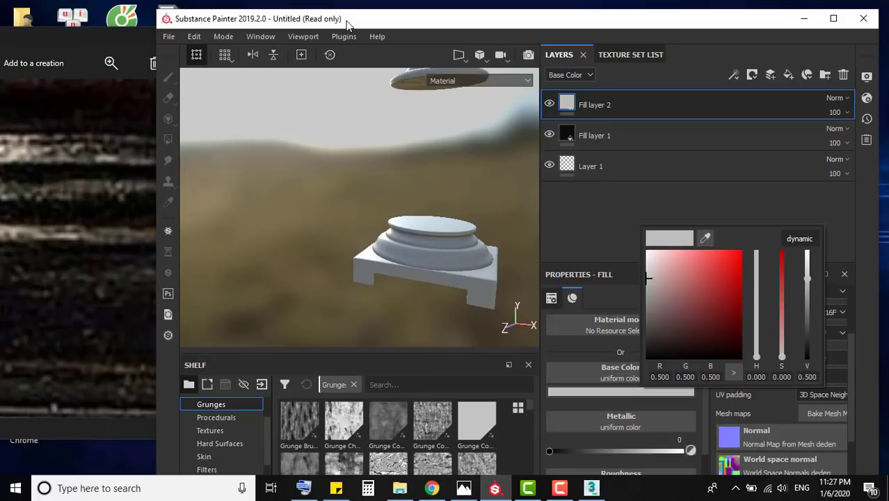
click(430, 25)
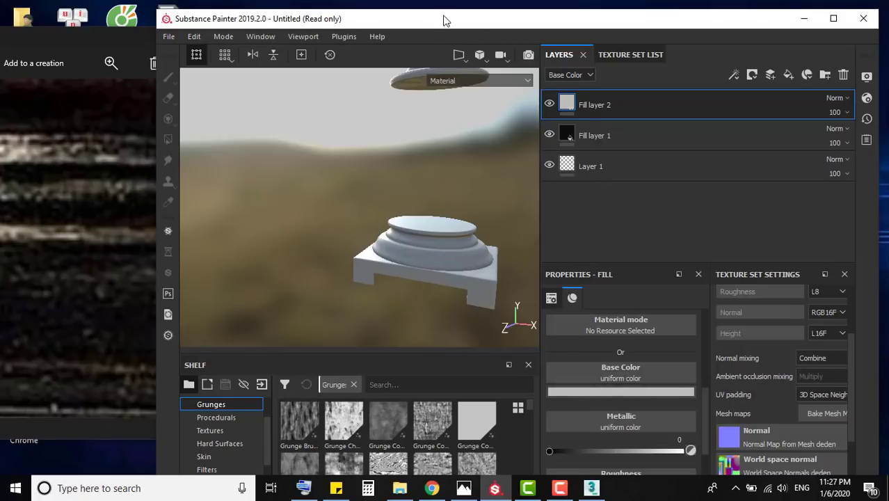
drag(445, 21, 545, 22)
Eyedrop a dark brown from the photo and push it to dull gold (R 0.252, G 0.177, B 0.033)
click(692, 392)
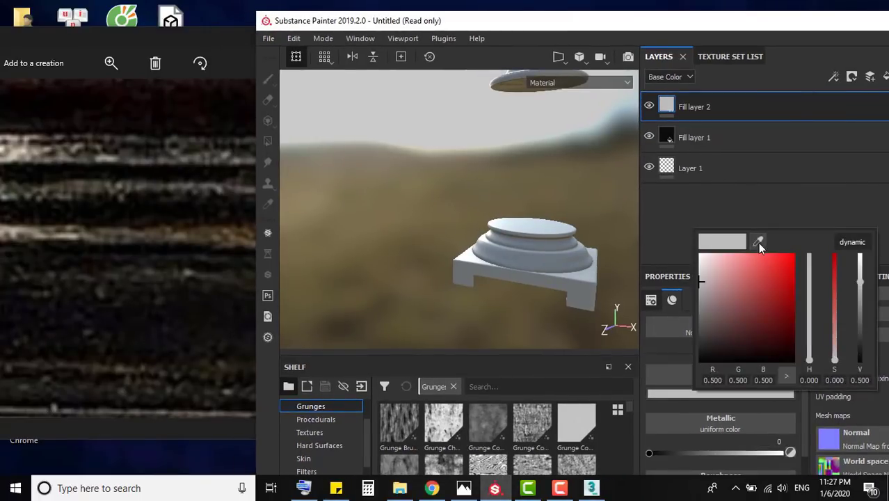
click(757, 242)
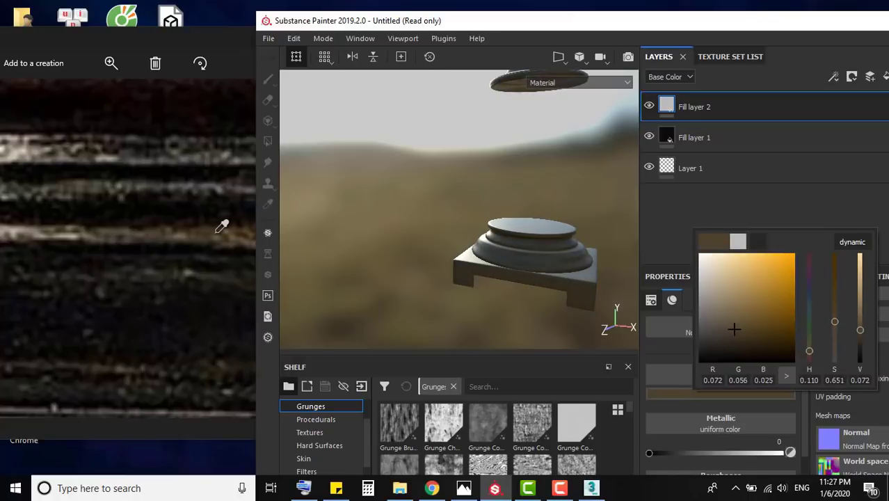
click(223, 223)
click(754, 324)
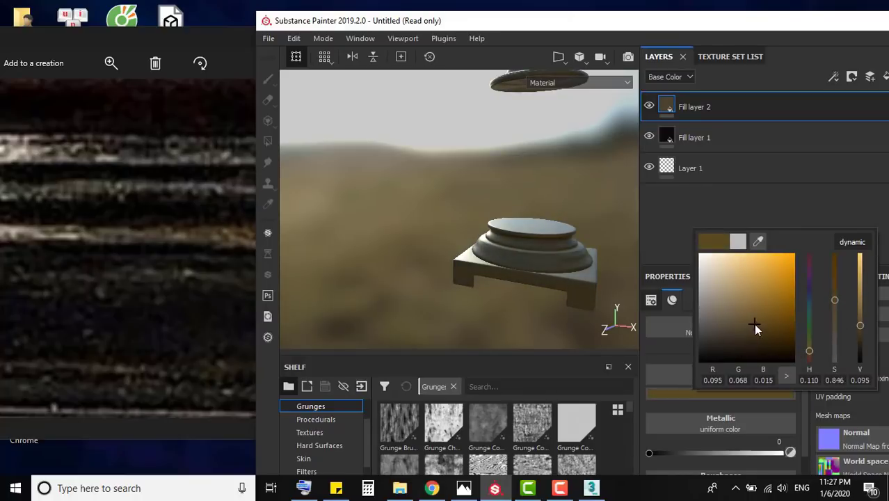
drag(754, 324, 756, 303)
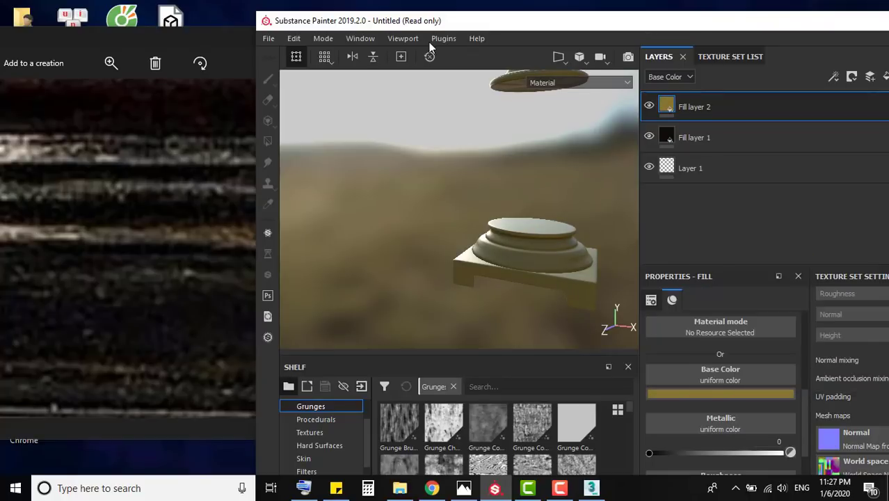
Maximize Substance Painter and add a black mask to Fill layer 2
double_click(570, 21)
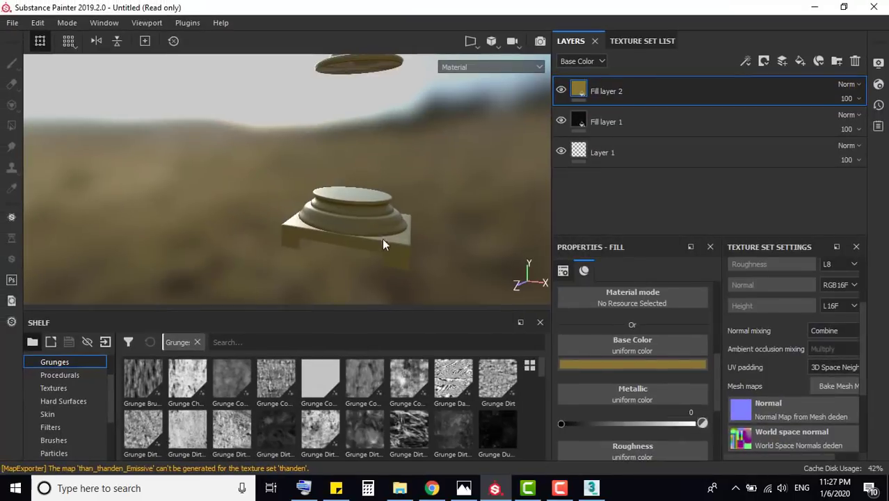
scroll(362, 236, down, 2)
scroll(344, 247, up, 4)
alt+drag(353, 290, 296, 247)
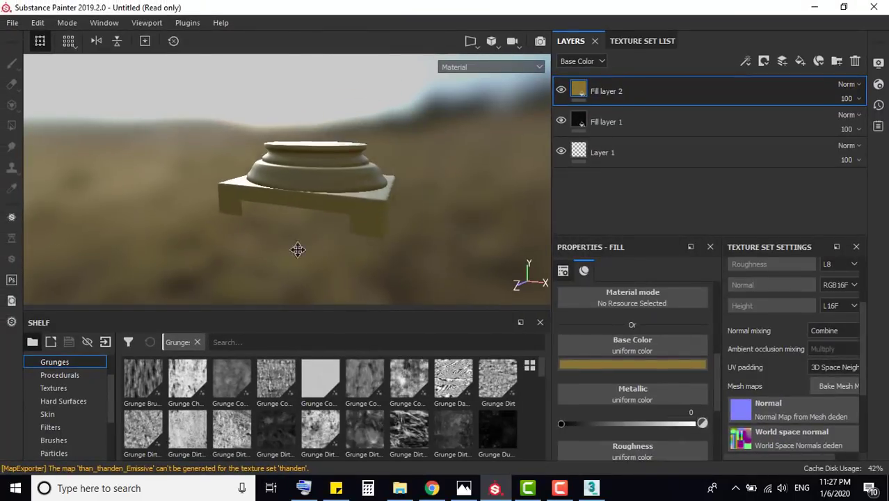
scroll(301, 229, up, 2)
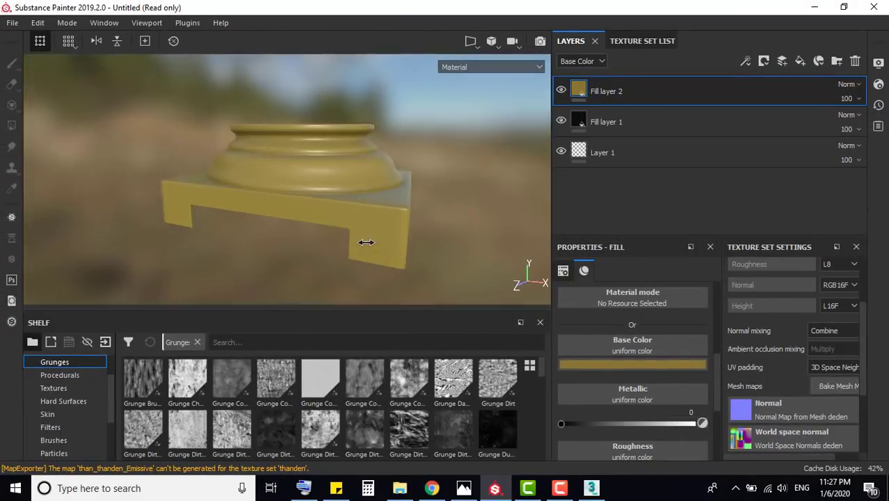
right_click(599, 94)
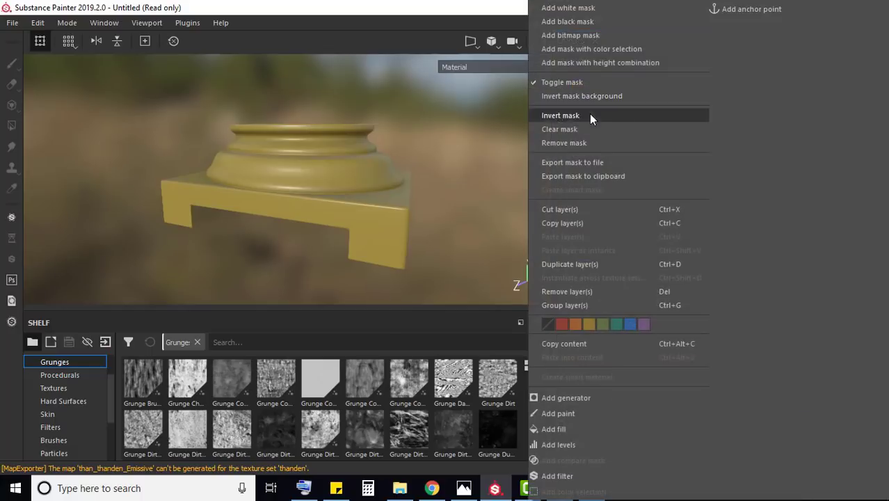
click(577, 22)
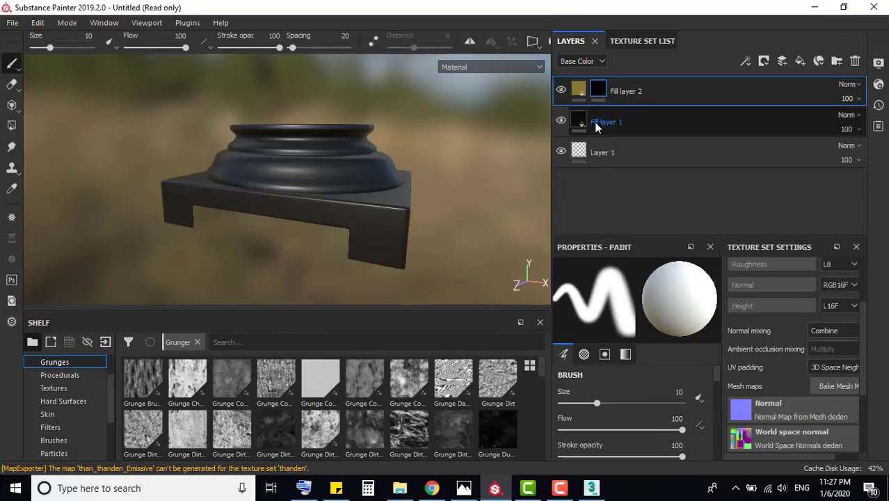
Insert a Paint effect into Fill layer 2's black mask
right_click(596, 88)
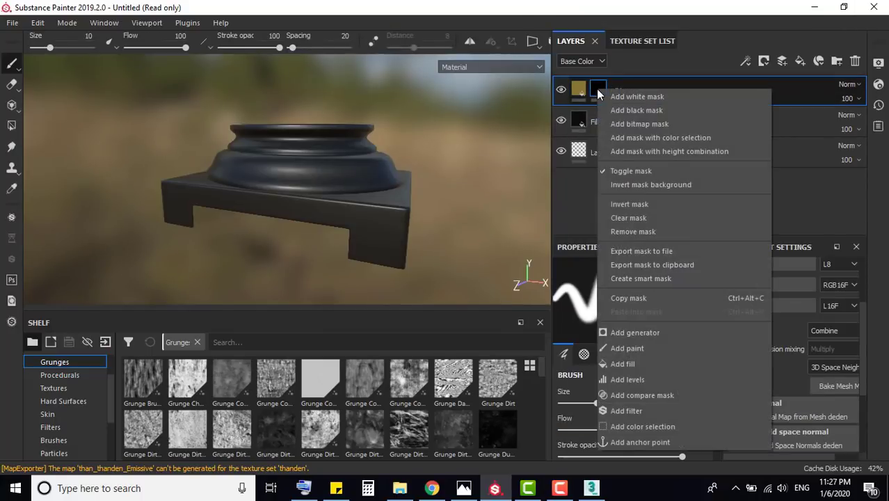
click(617, 347)
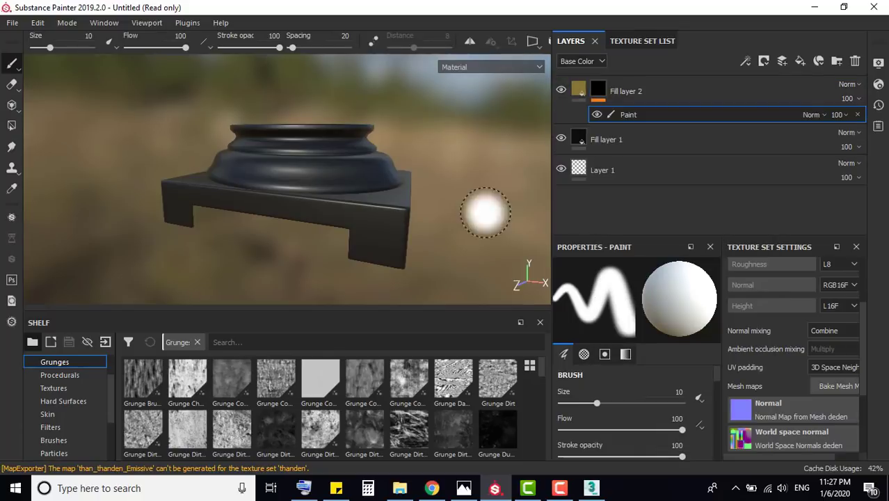
click(603, 91)
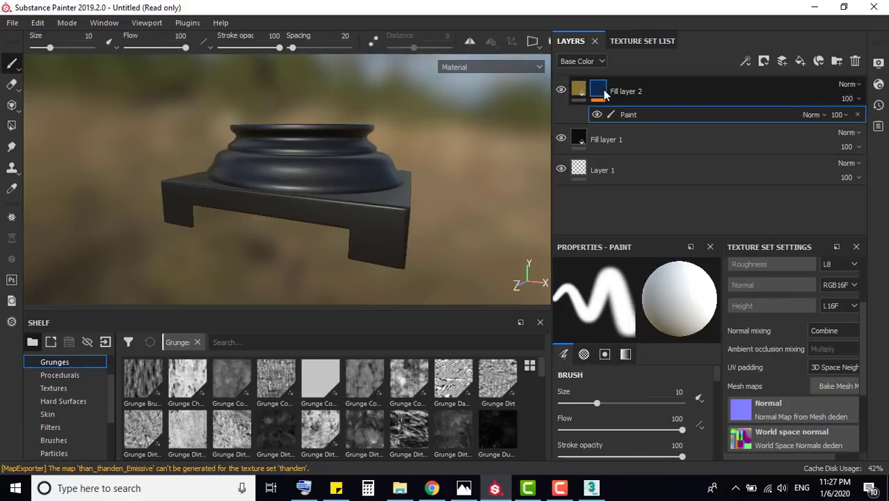
click(604, 94)
click(274, 166)
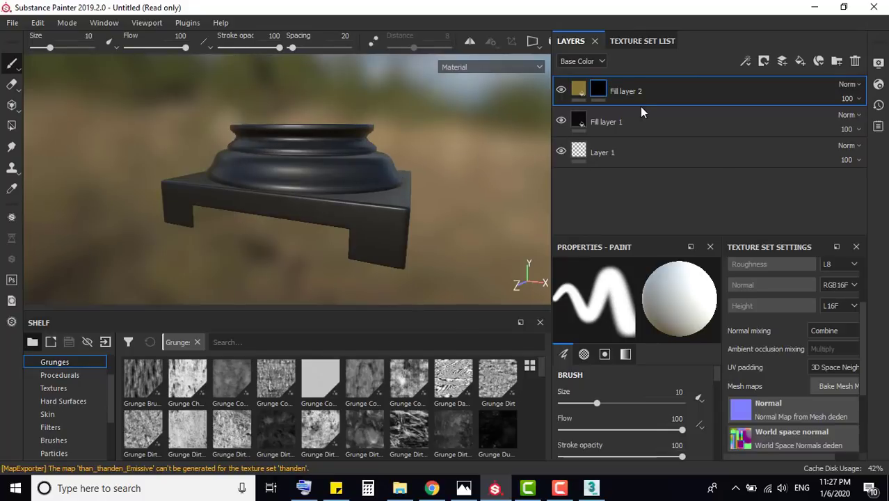
right_click(618, 94)
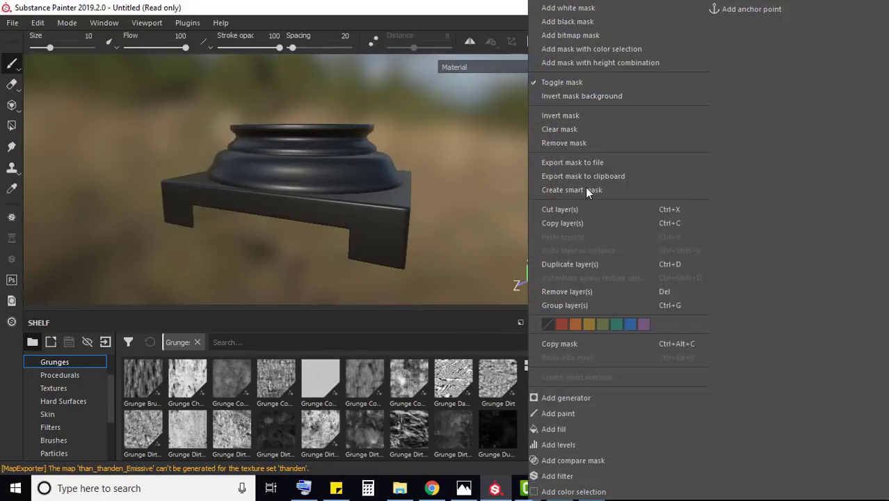
click(558, 414)
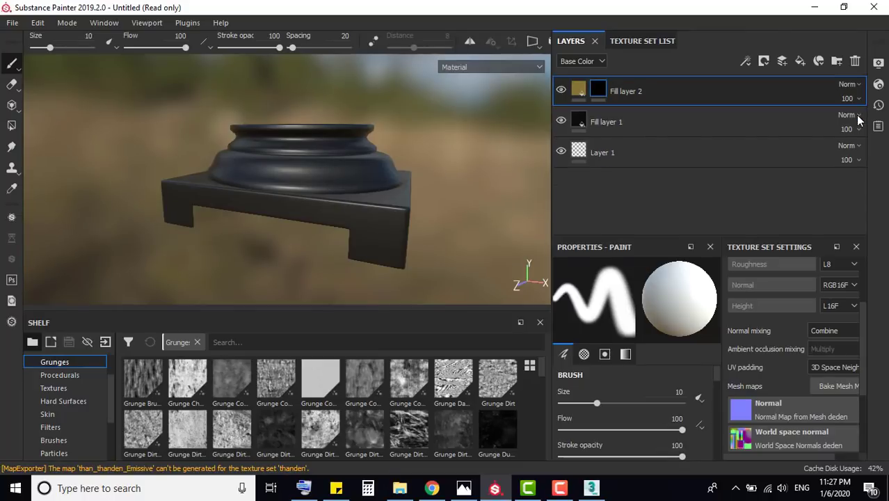
right_click(599, 89)
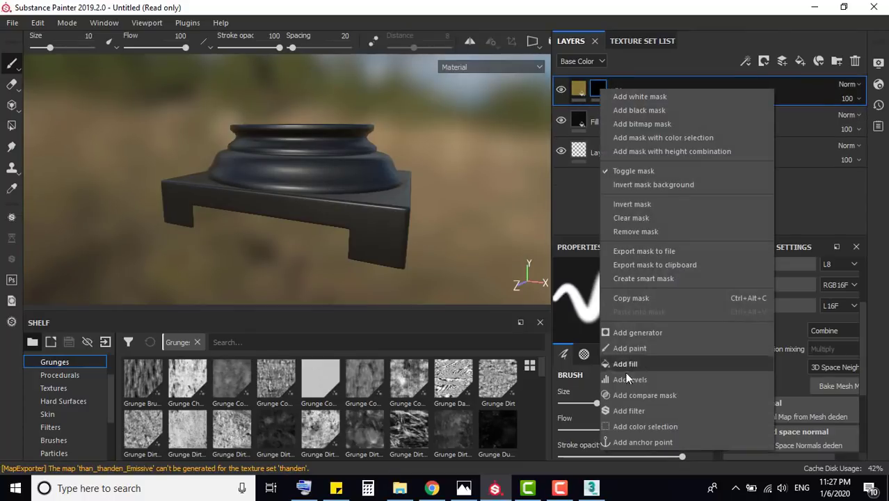
click(630, 348)
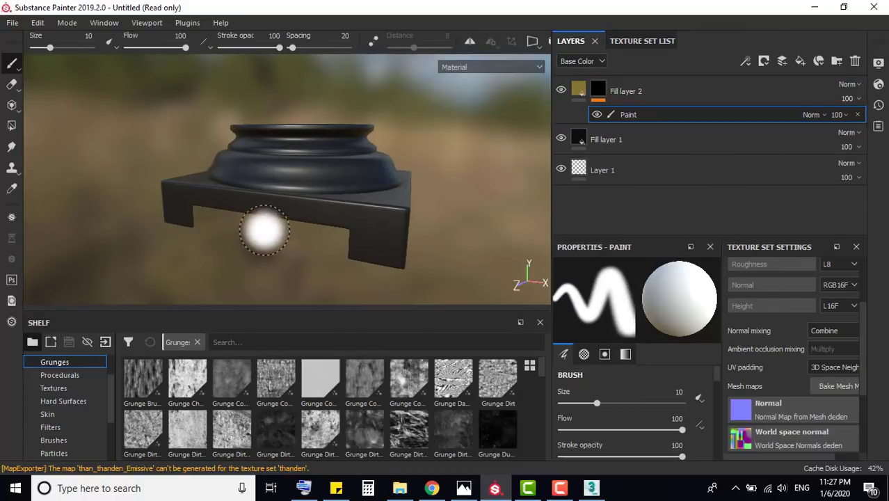
Move closer to the pedestal, switch the shelf to Brushes, and browse the brush presets
mouse_move(261, 217)
alt+mouse_down()
mouse_move(371, 286)
mouse_move(293, 274)
mouse_move(309, 204)
alt+mouse_up()
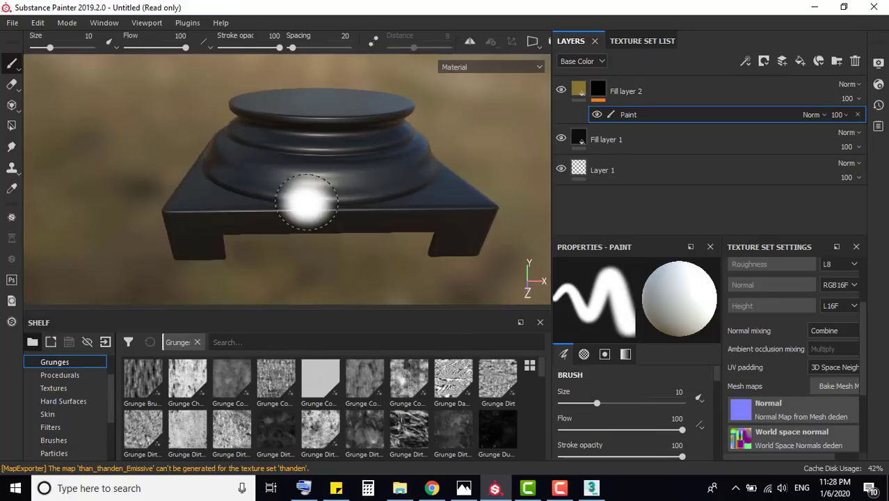
scroll(282, 175, up, 3)
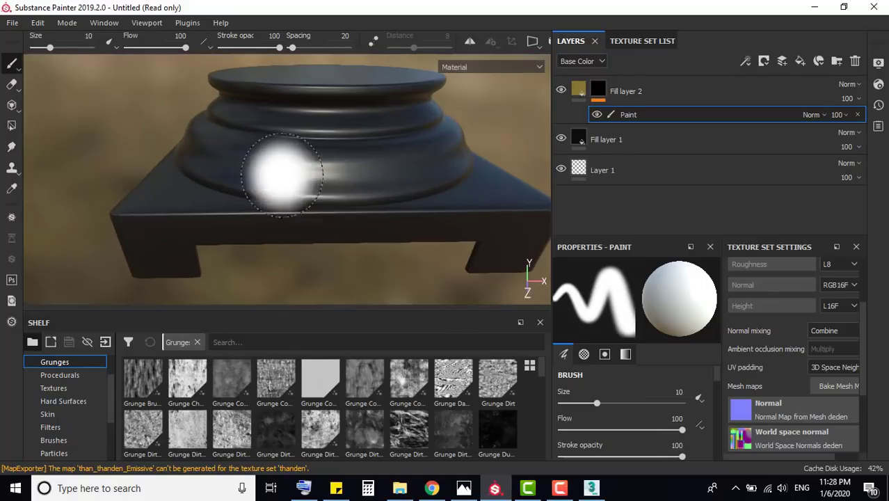
click(54, 440)
scroll(338, 418, down, 3)
scroll(338, 417, down, 3)
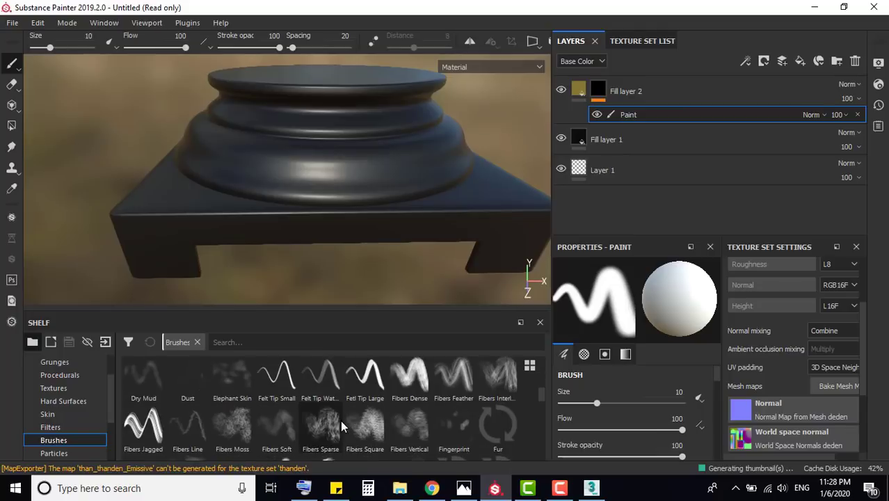
scroll(353, 421, down, 2)
scroll(353, 421, down, 2)
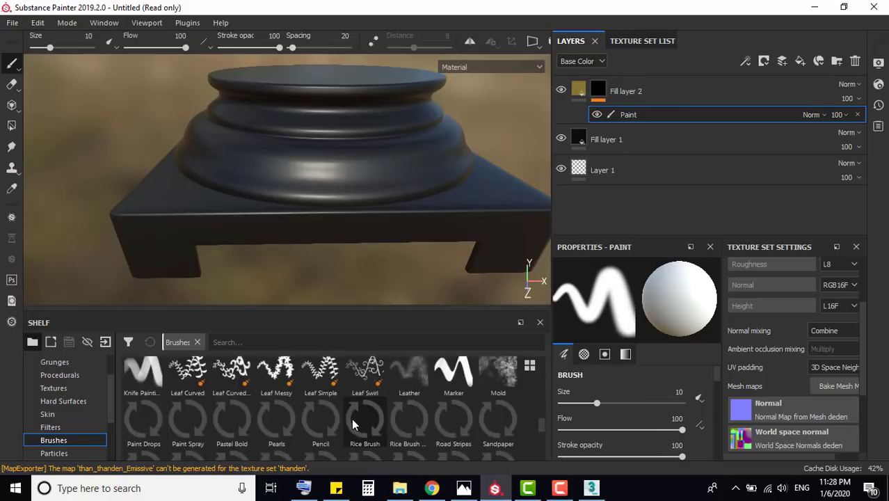
scroll(358, 421, down, 2)
scroll(357, 422, down, 2)
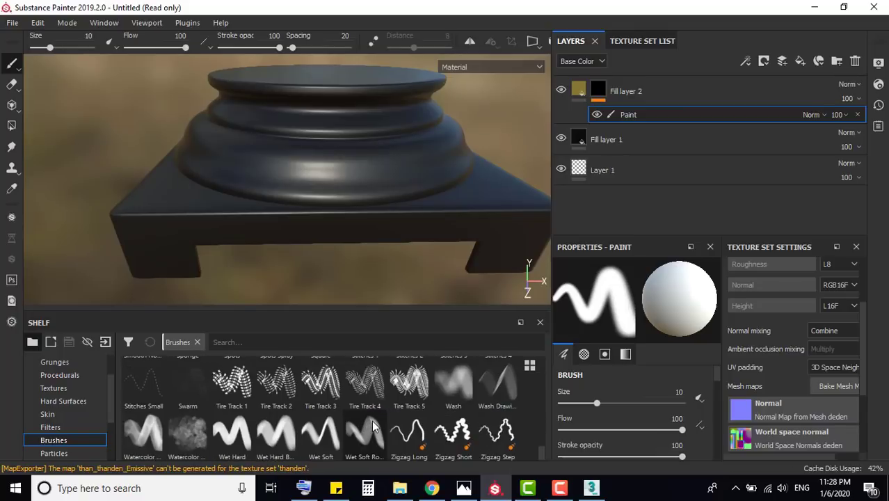
scroll(375, 427, up, 2)
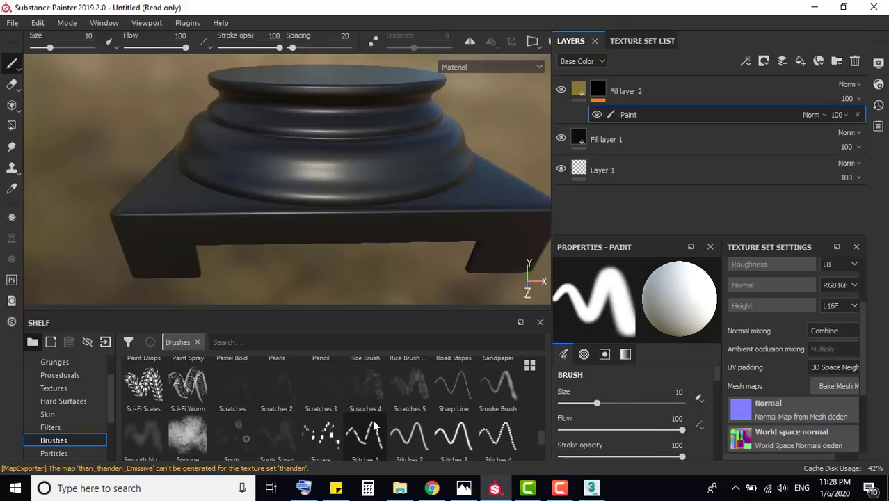
scroll(385, 422, down, 2)
scroll(386, 427, up, 2)
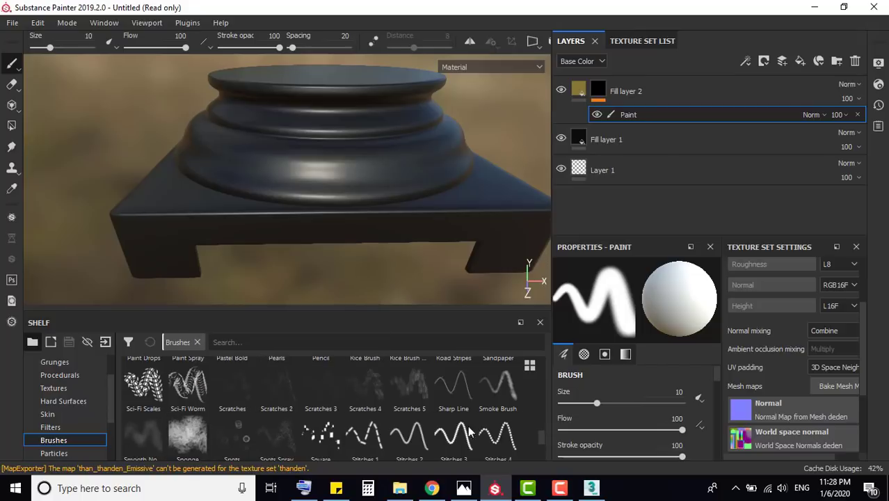
scroll(401, 389, up, 4)
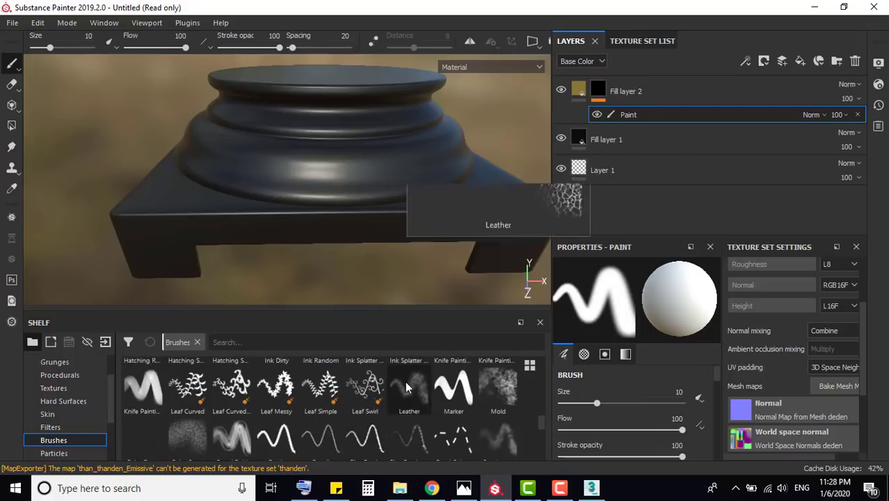
scroll(333, 403, up, 2)
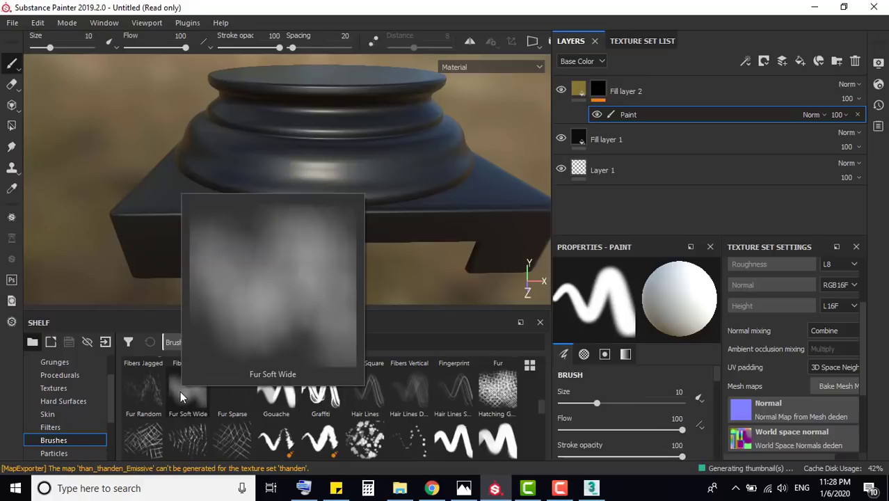
scroll(276, 405, up, 2)
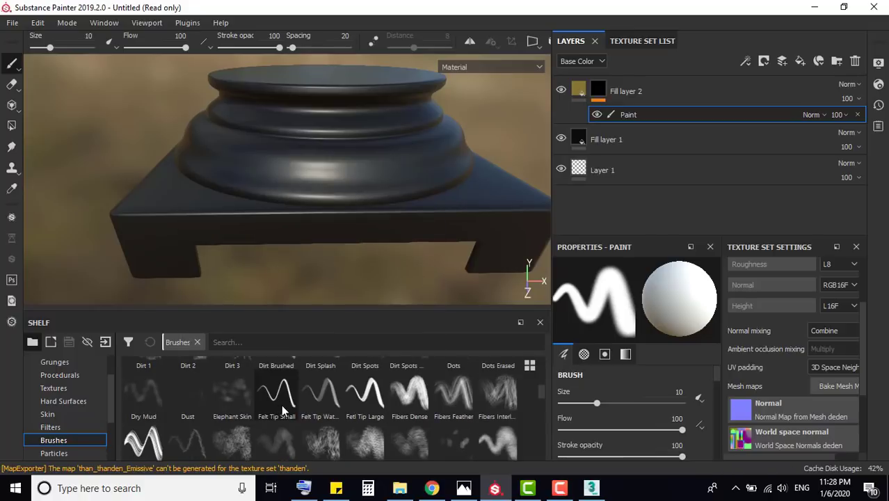
scroll(281, 404, up, 2)
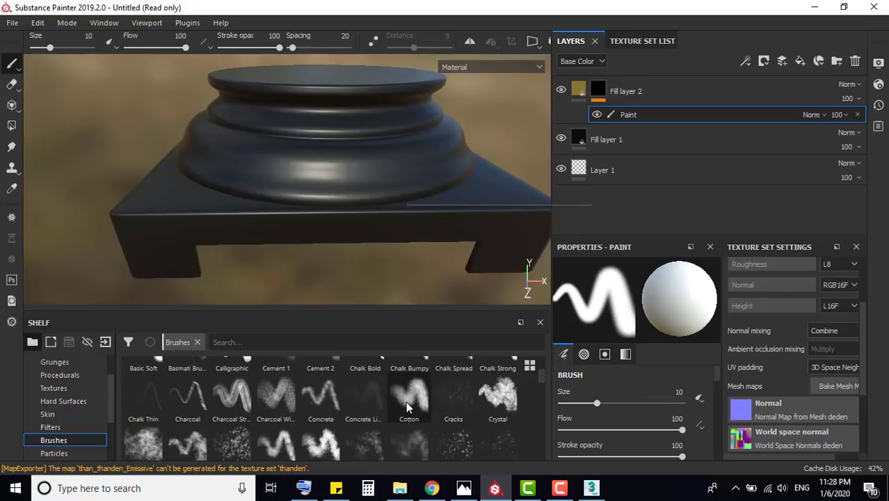
mouse_move(365, 400)
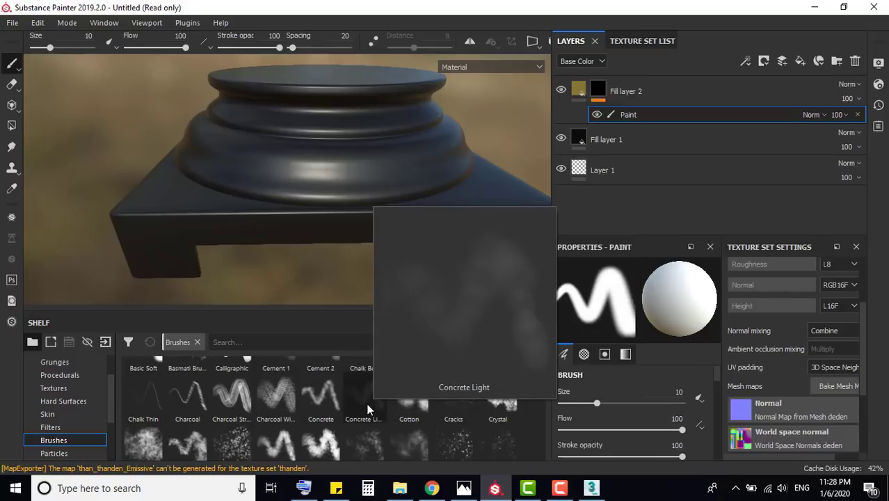
scroll(390, 404, up, 2)
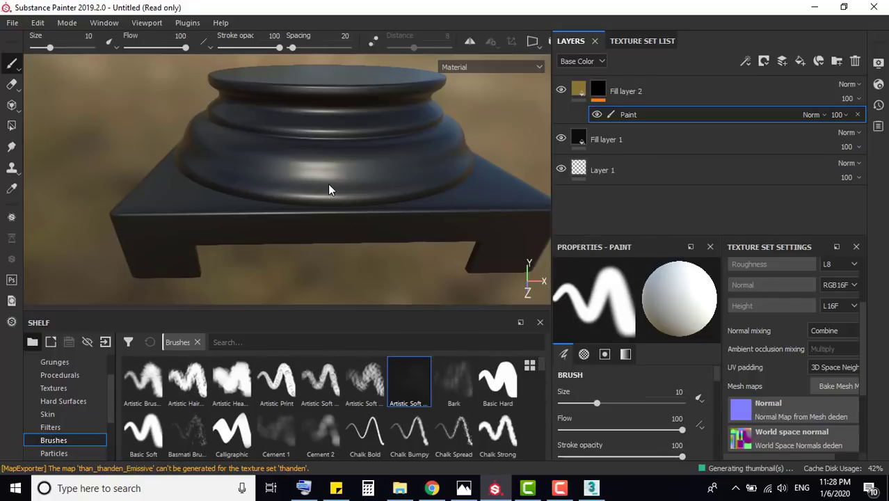
Load the Artistic Soft brush preset and reduce its size to about 2.66
mouse_move(329, 189)
mouse_down()
mouse_move(258, 149)
mouse_move(426, 169)
mouse_move(253, 189)
mouse_move(460, 160)
mouse_up()
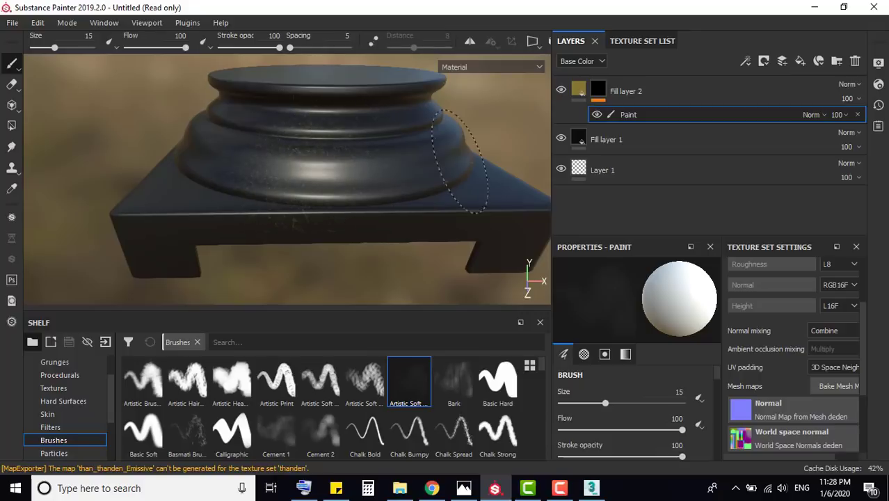
key(ctrl)
key(ctrl)
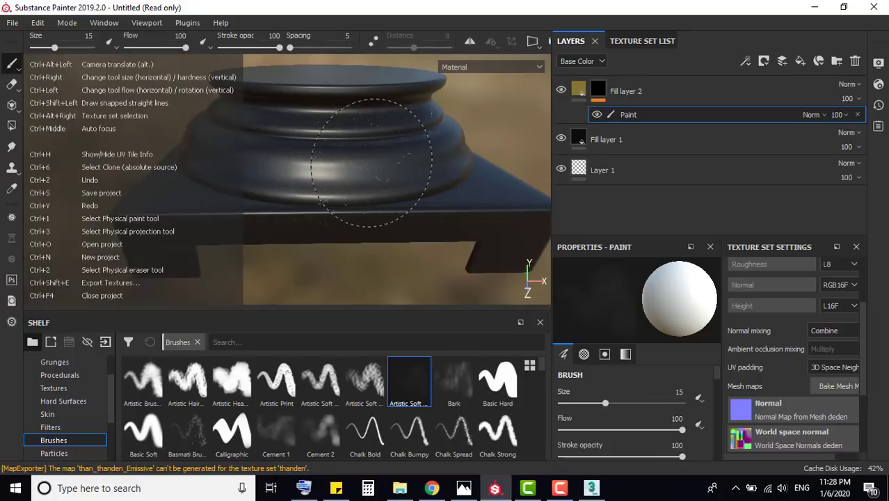
drag(604, 403, 572, 407)
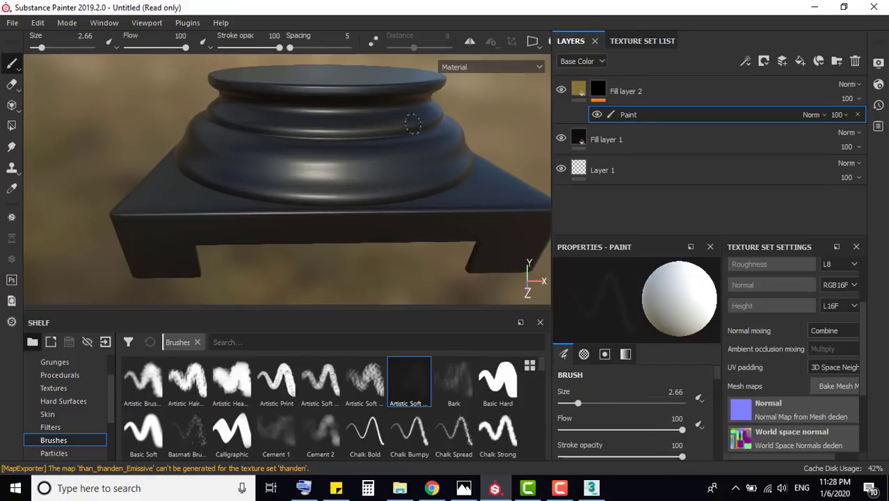
Orbit and zoom around the pedestal, rotating the environment lighting to shift highlights
scroll(334, 128, up, 1)
scroll(327, 125, up, 2)
scroll(317, 121, up, 2)
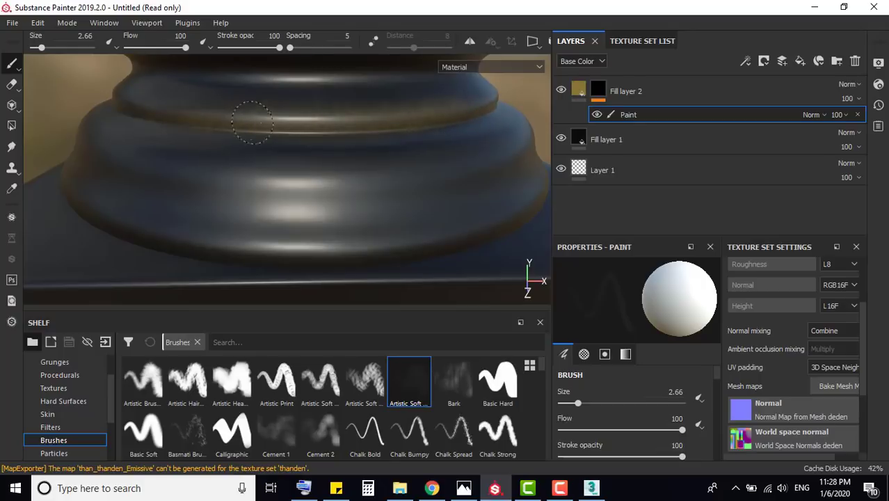
scroll(323, 189, down, 1)
scroll(327, 185, down, 2)
scroll(335, 151, down, 2)
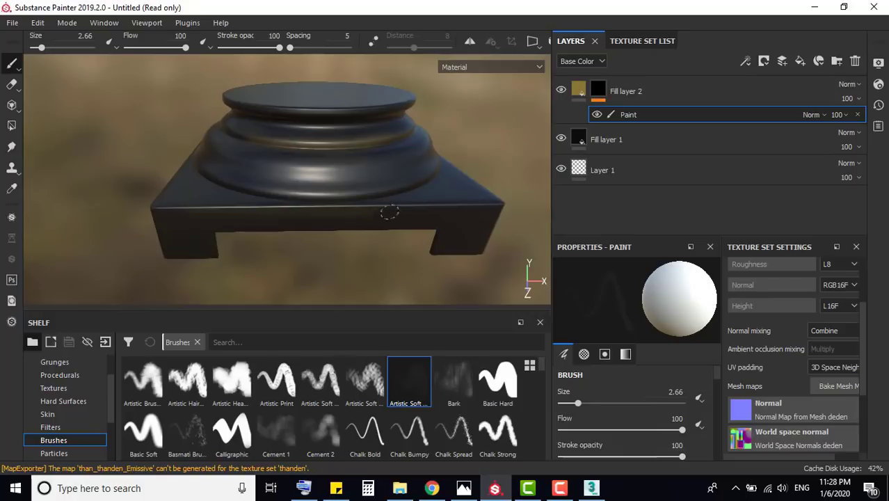
shift+right_drag(292, 220, 418, 223)
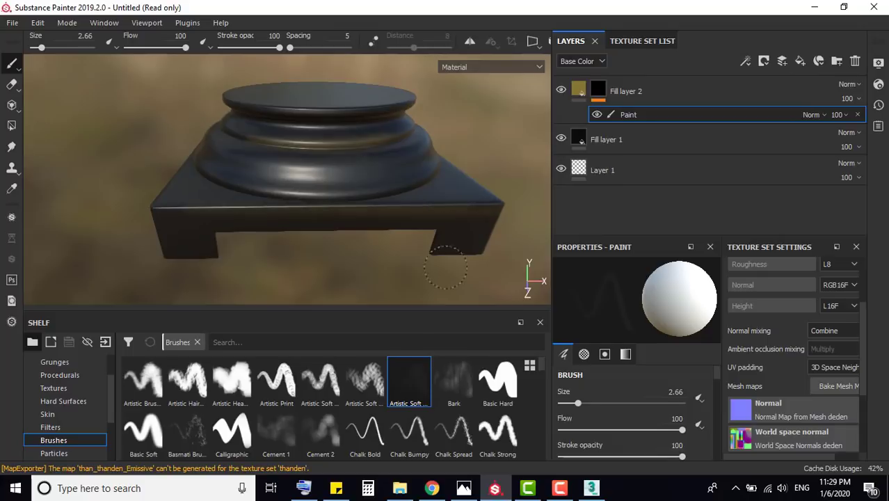
mouse_move(445, 268)
alt+mouse_down()
mouse_move(338, 308)
mouse_move(232, 282)
mouse_move(317, 206)
alt+mouse_up()
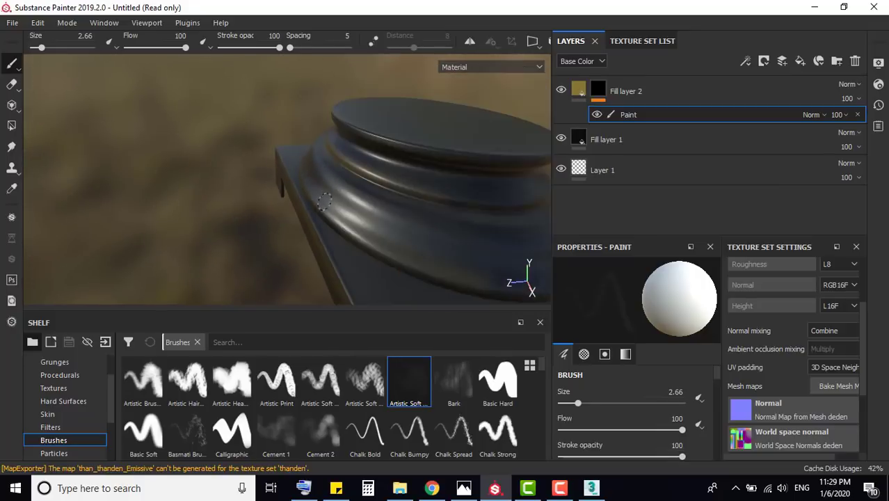
scroll(325, 201, down, 5)
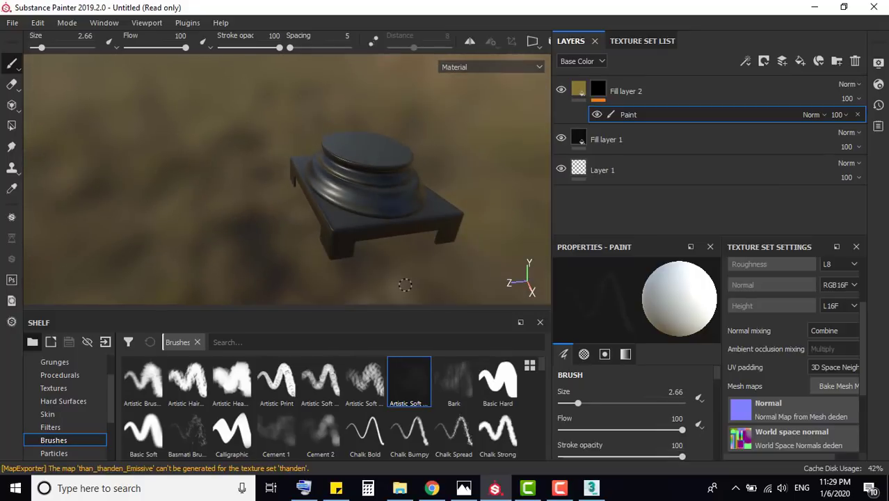
alt+drag(405, 285, 269, 255)
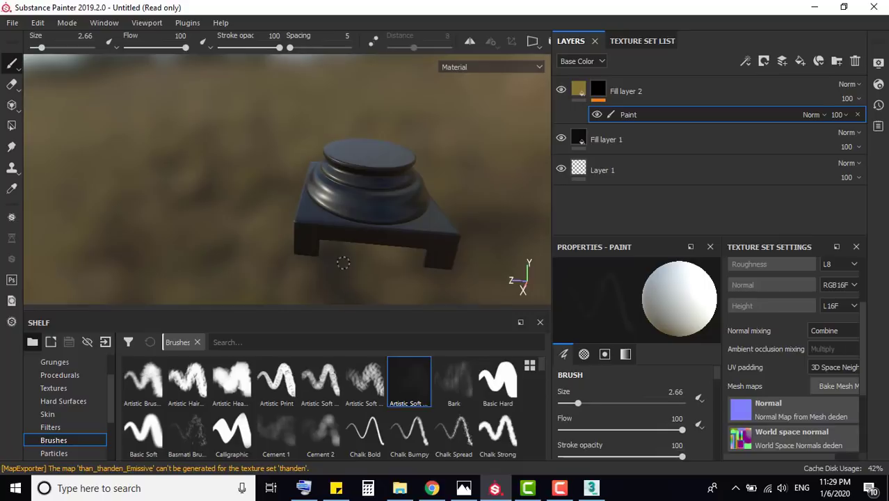
scroll(343, 262, up, 2)
scroll(333, 255, up, 3)
mouse_move(283, 236)
shift+right_down()
mouse_move(337, 238)
mouse_move(301, 240)
shift+right_up()
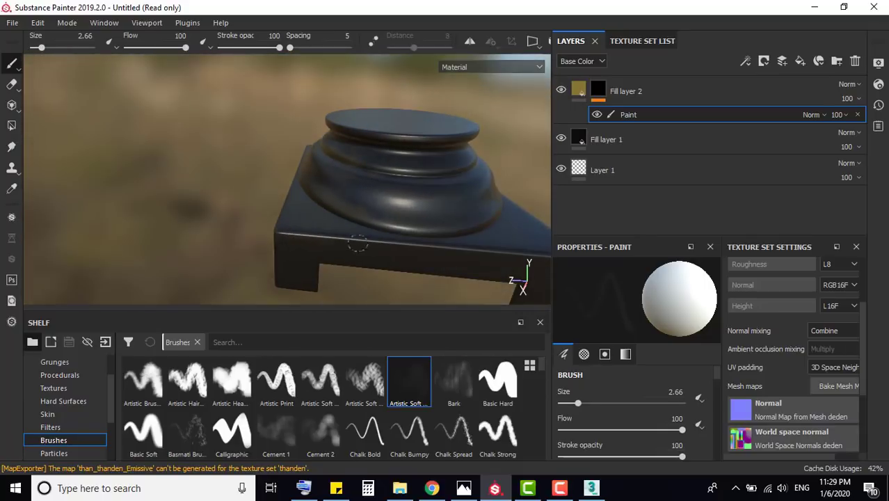
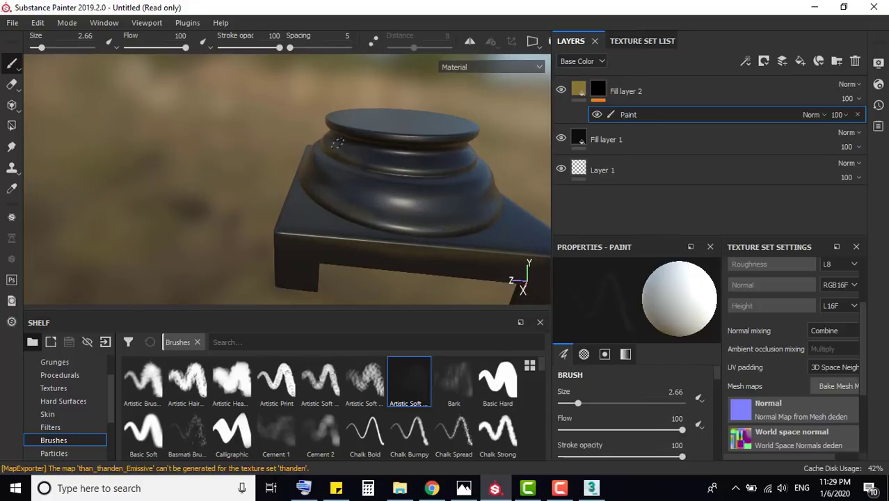
Frame the pedestal from a low angle, test a yellow stroke on its edge, then undo it
scroll(236, 258, down, 3)
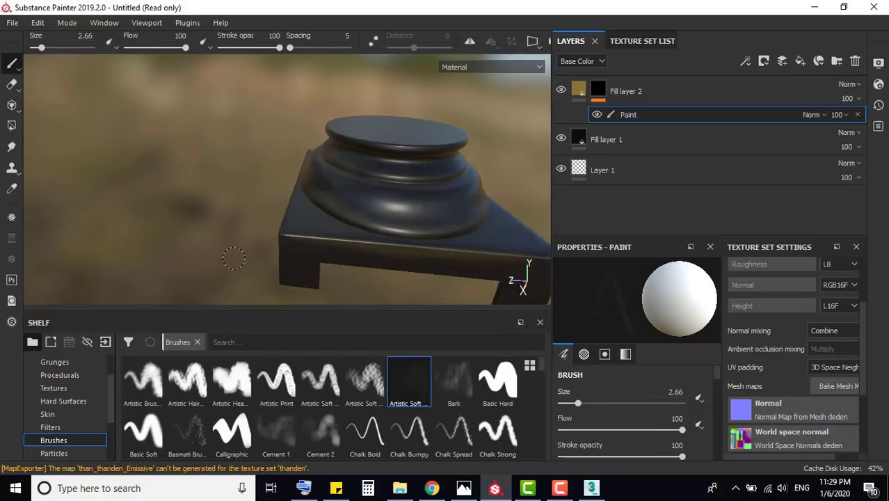
scroll(236, 257, down, 2)
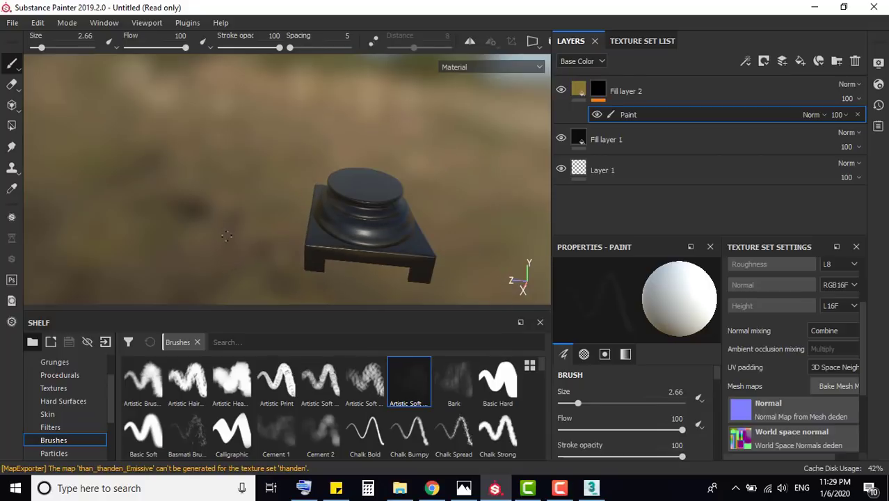
alt+drag(249, 274, 256, 276)
alt+drag(194, 279, 228, 275)
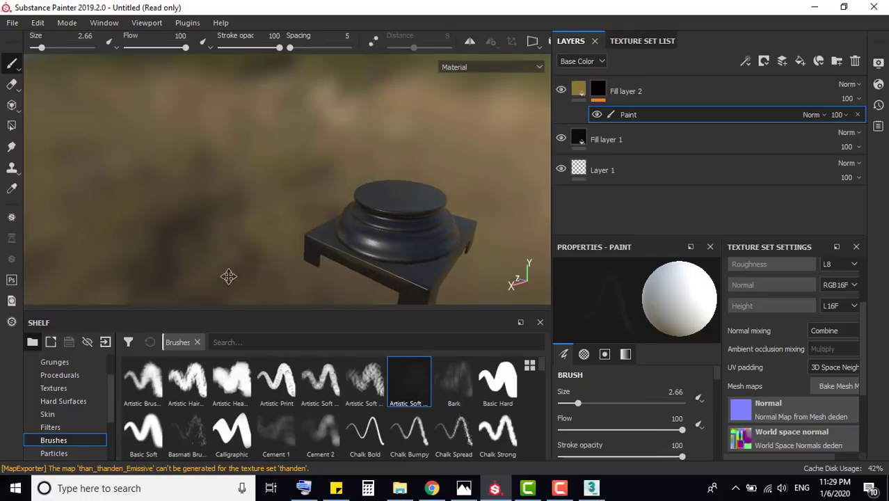
scroll(252, 245, up, 2)
scroll(240, 202, up, 3)
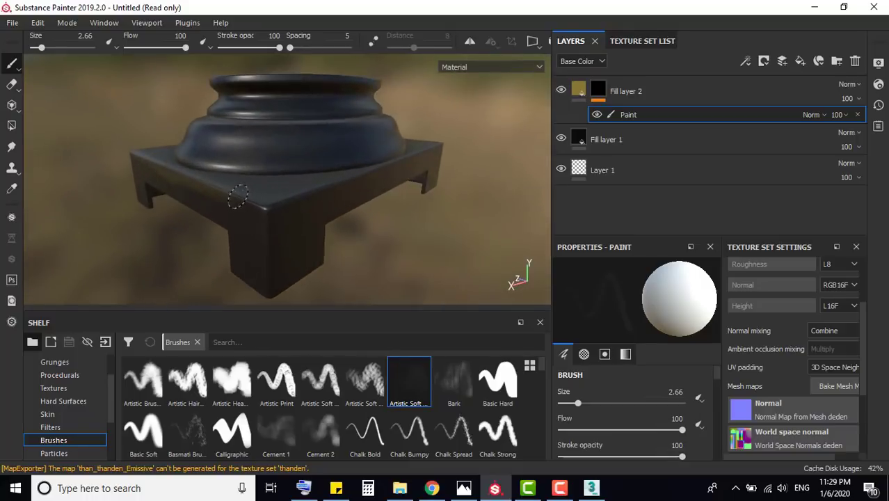
scroll(238, 198, up, 3)
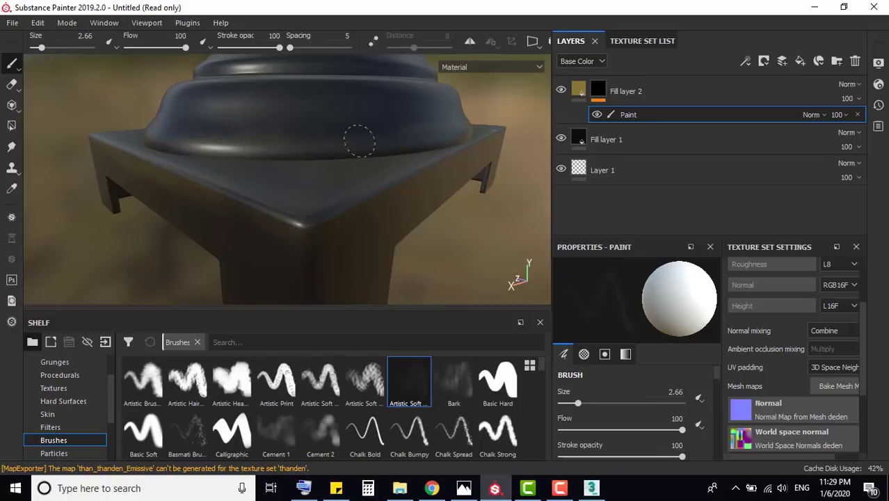
scroll(445, 229, down, 2)
scroll(347, 153, down, 3)
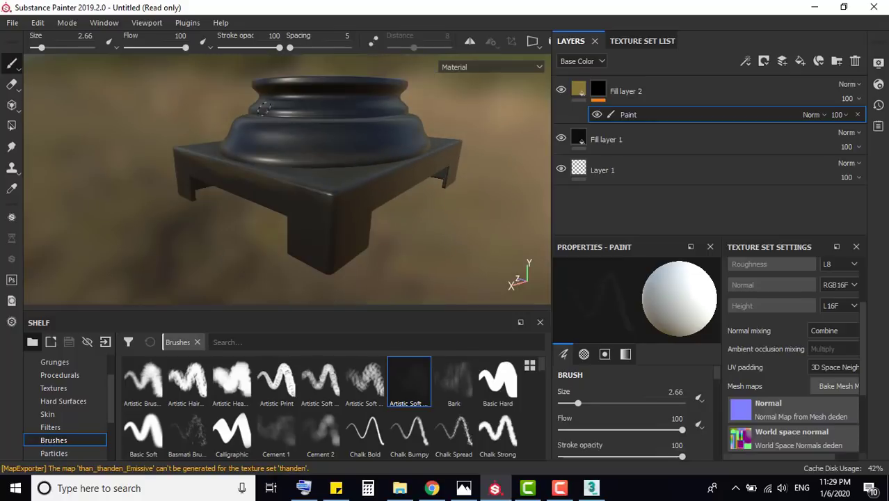
scroll(263, 110, up, 3)
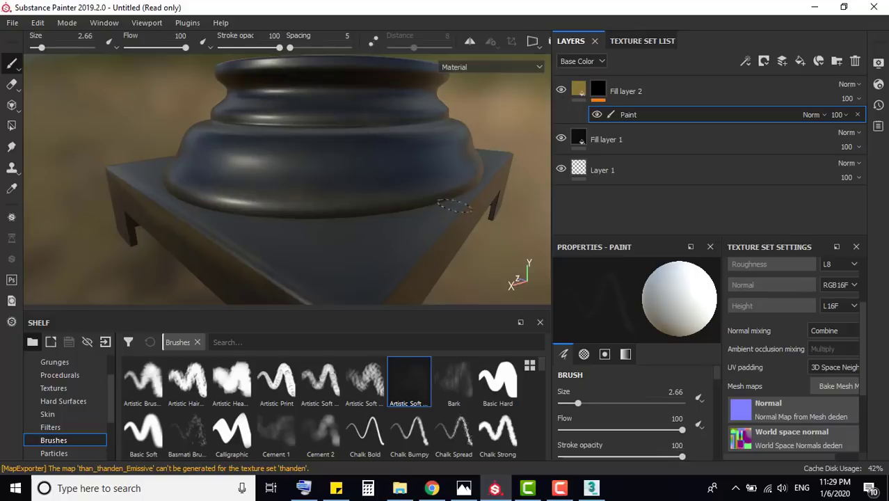
scroll(453, 206, down, 2)
scroll(480, 265, down, 2)
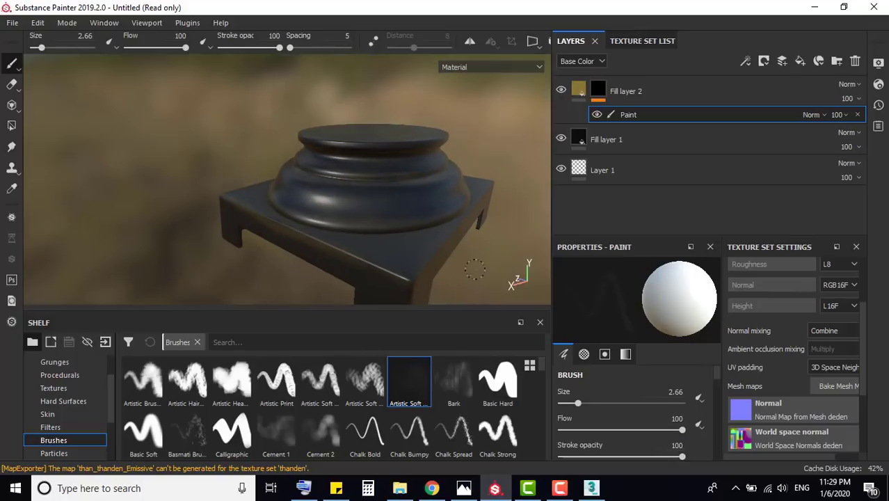
scroll(418, 272, up, 2)
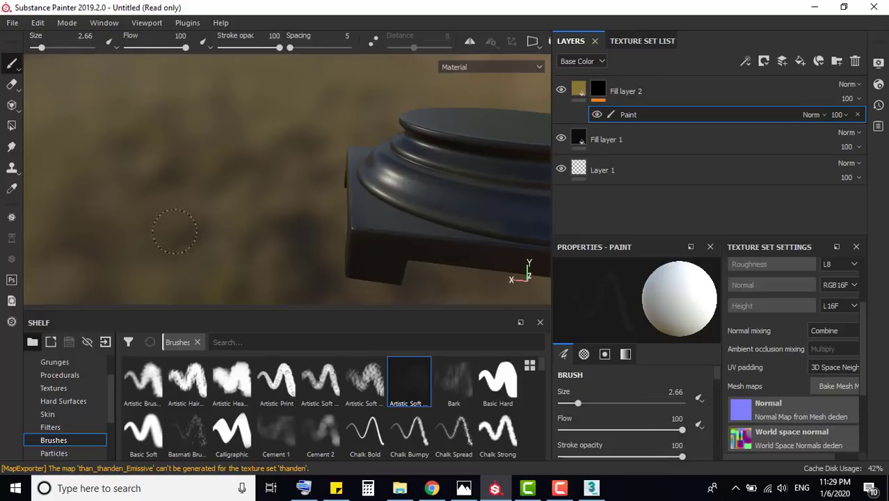
mouse_move(174, 231)
middle_down()
mouse_move(14, 196)
mouse_move(259, 264)
middle_up()
mouse_move(305, 233)
alt+mouse_down()
mouse_move(307, 220)
mouse_move(278, 219)
alt+mouse_up()
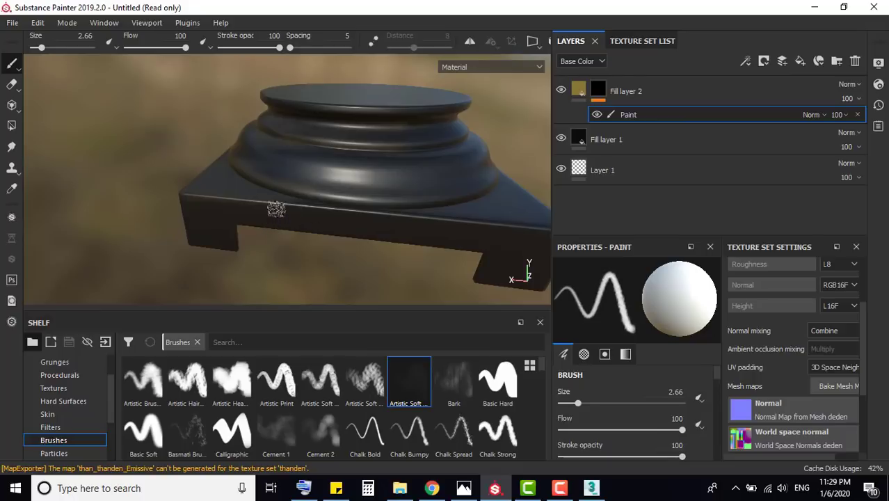
drag(275, 207, 353, 216)
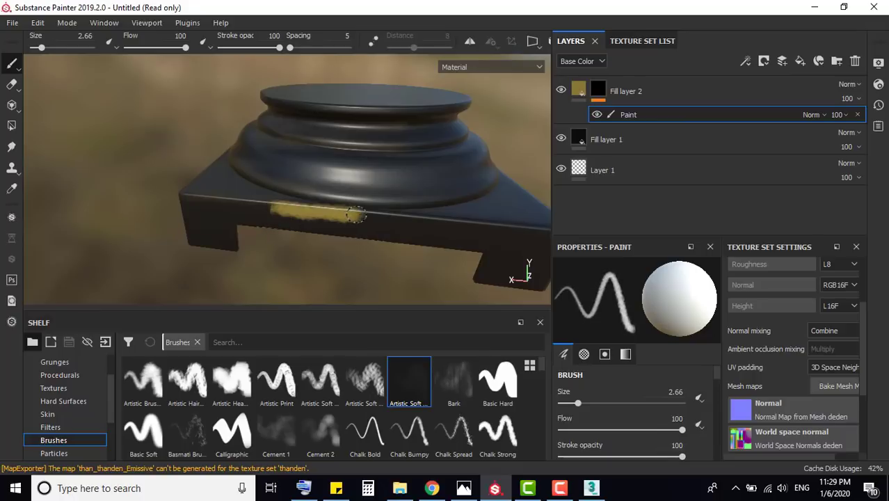
key(ctrl+z)
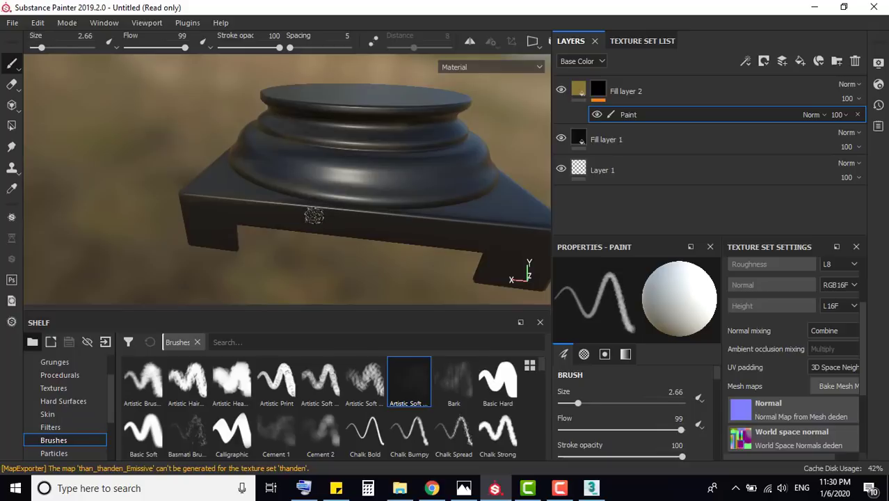
Lower the brush flow to 91 and set the brush size to 4.58
key(ctrl)
ctrl+drag(309, 217, 300, 217)
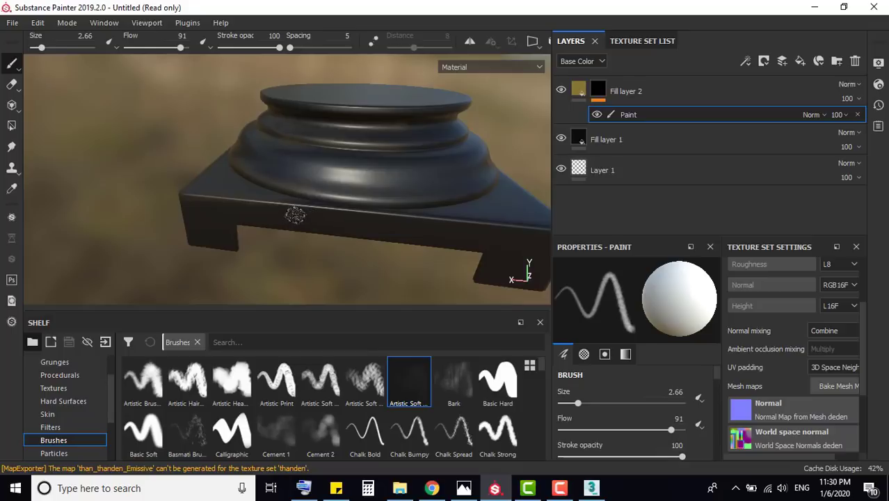
mouse_move(295, 216)
ctrl+right_down()
mouse_move(306, 216)
mouse_move(281, 214)
ctrl+right_up()
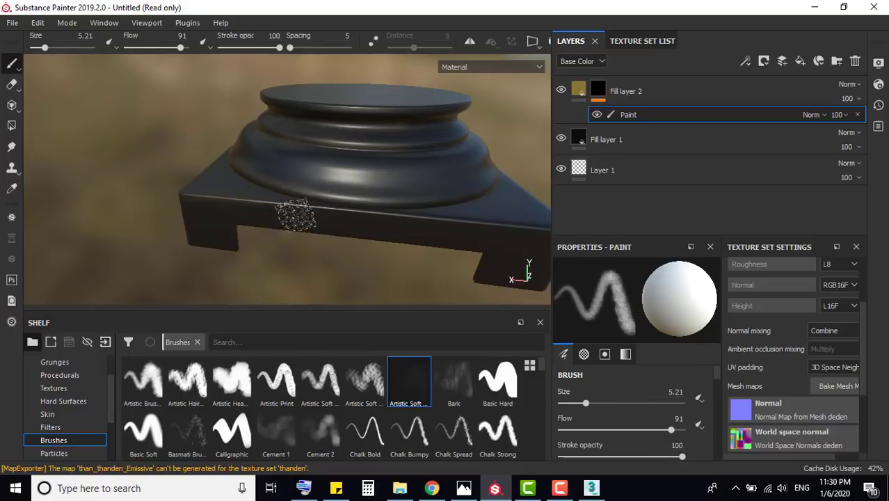
Dust faint gold specks along the pedestal base's front edge
drag(209, 200, 455, 223)
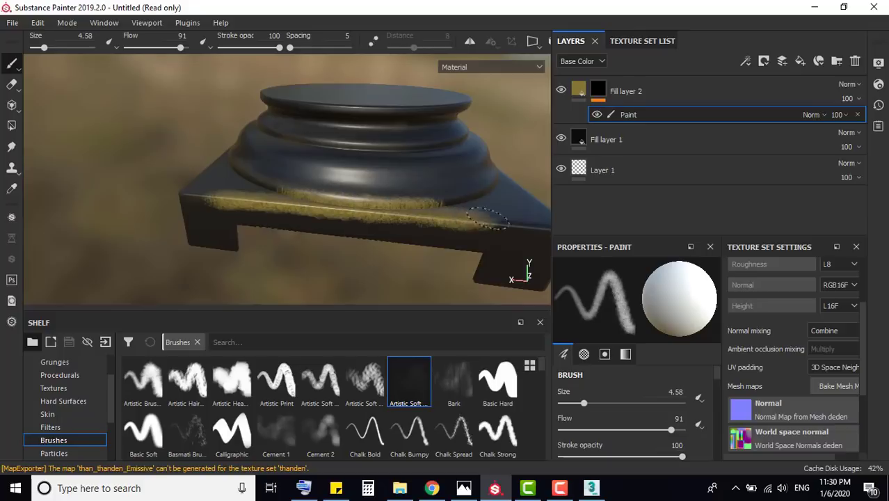
key(ctrl+z)
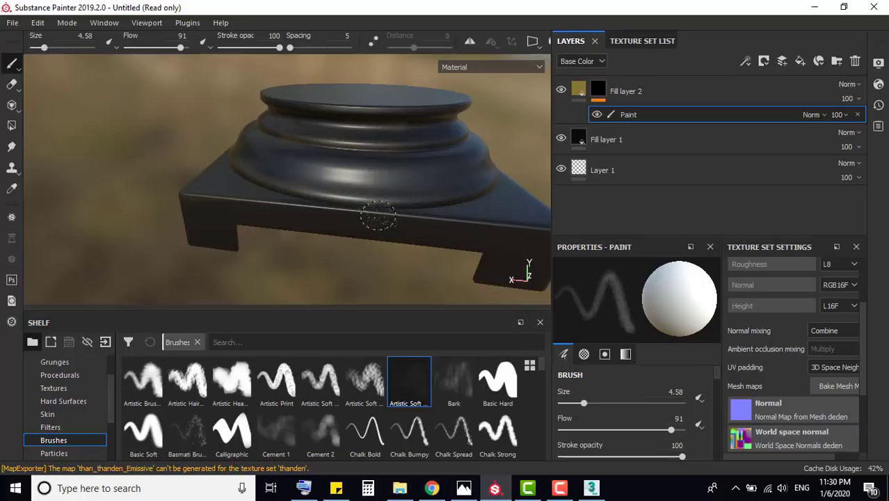
drag(217, 197, 521, 231)
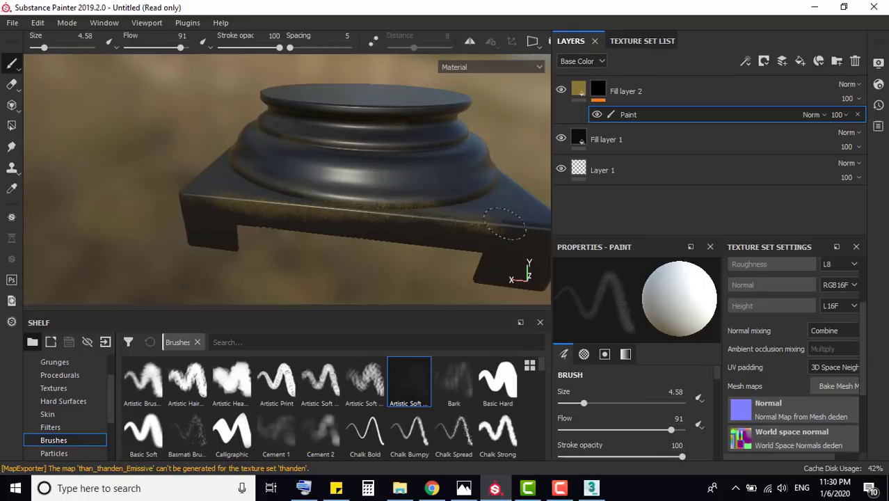
Speckle gold around the round collar, upper collar, lower band, lower collar and base front edge
drag(452, 156, 255, 140)
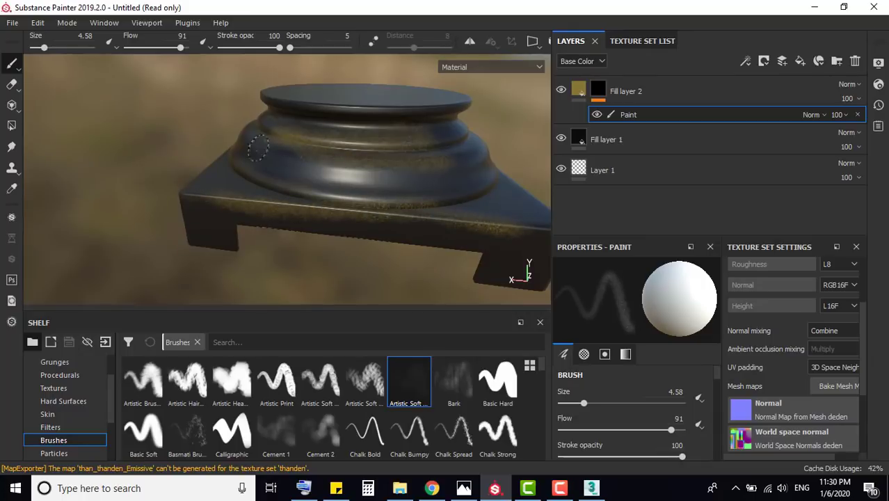
alt+drag(338, 233, 367, 279)
alt+middle_drag(366, 278, 242, 244)
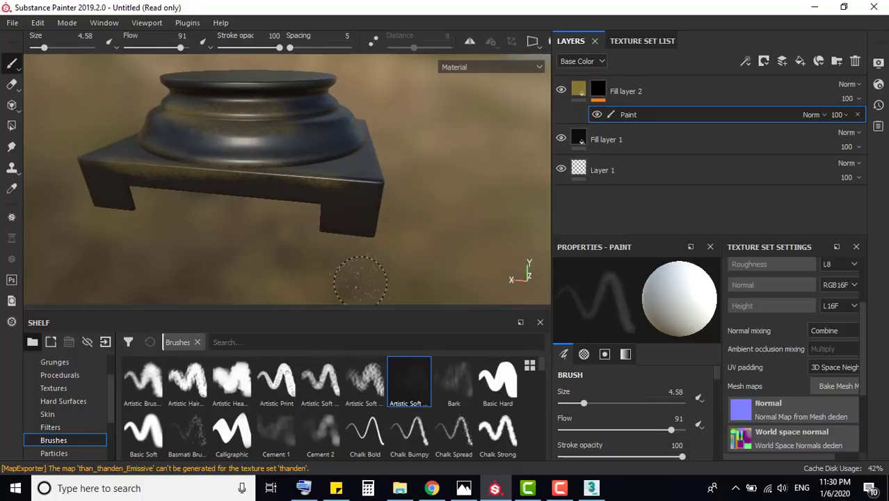
alt+drag(360, 280, 427, 260)
alt+right_drag(427, 260, 297, 272)
alt+drag(298, 272, 238, 199)
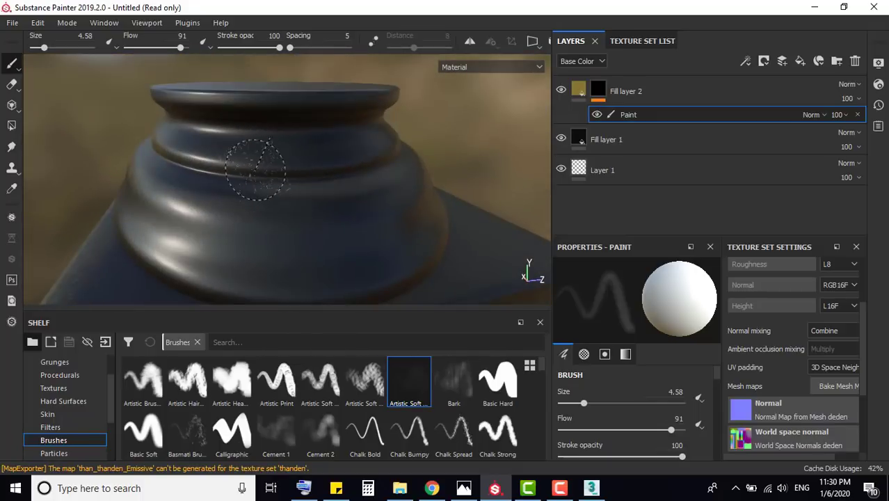
alt+drag(255, 169, 278, 174)
drag(198, 132, 379, 135)
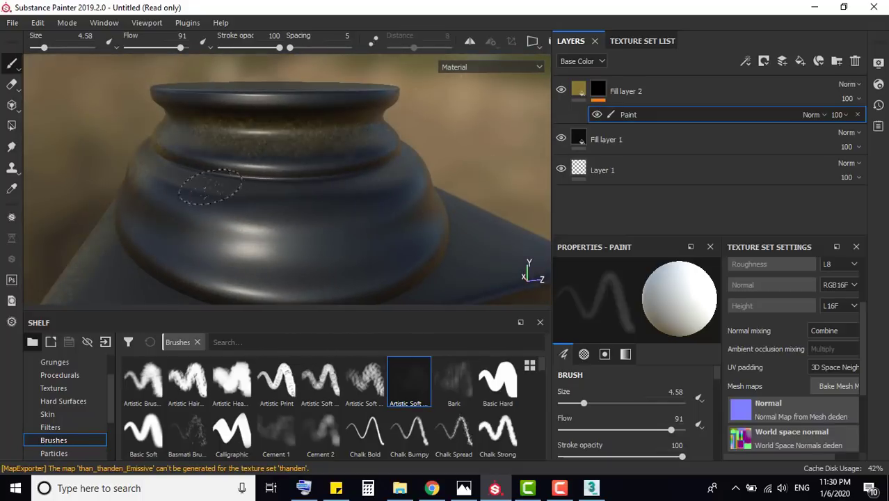
mouse_move(210, 187)
mouse_down()
mouse_move(167, 195)
mouse_move(368, 198)
mouse_move(357, 218)
mouse_up()
mouse_move(357, 219)
alt+right_down()
mouse_move(348, 206)
mouse_move(233, 236)
alt+right_up()
drag(229, 230, 407, 241)
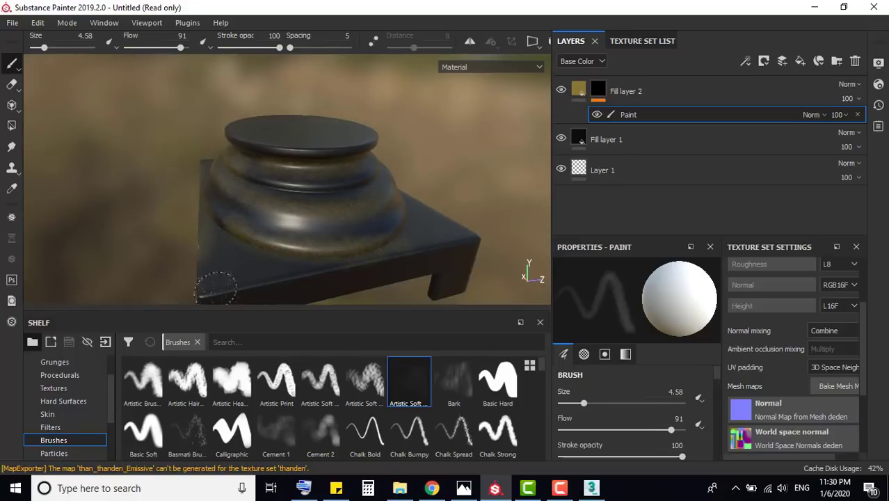
mouse_move(216, 287)
mouse_down()
mouse_move(326, 278)
mouse_move(458, 240)
mouse_up()
From a top-down view, brush gold into the pedestal ring's groove, then zoom back out
alt+drag(417, 274, 362, 250)
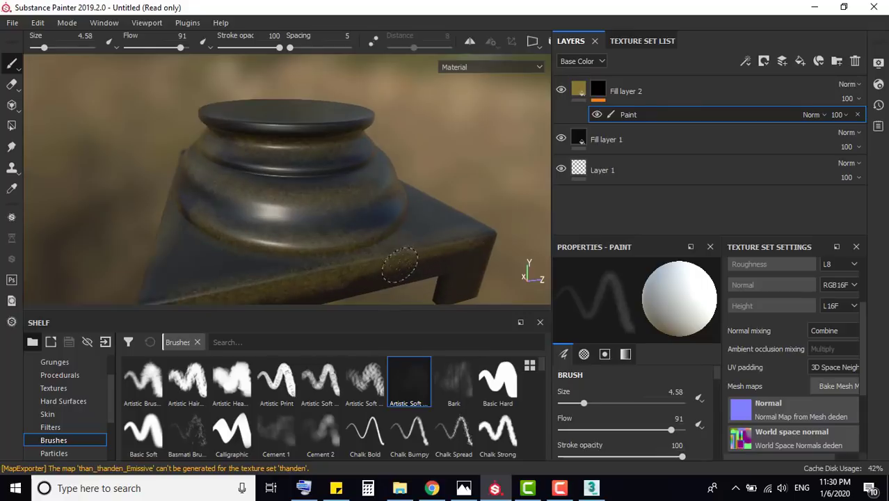
alt+right_drag(362, 250, 327, 272)
alt+drag(327, 272, 298, 278)
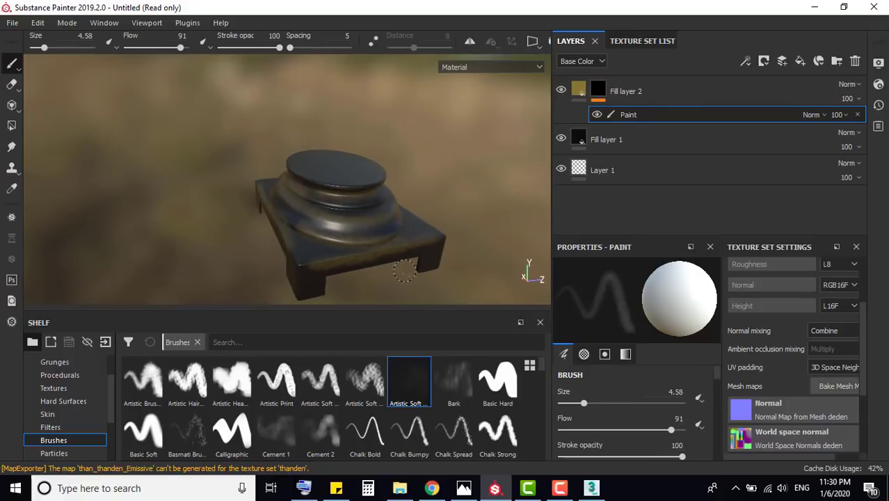
alt+drag(489, 291, 274, 282)
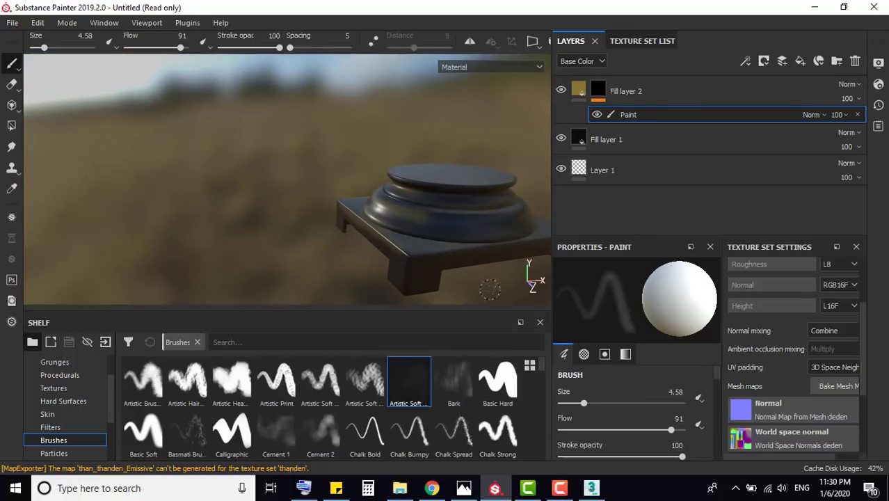
mouse_move(480, 288)
alt+mouse_down()
mouse_move(420, 298)
mouse_move(451, 312)
alt+mouse_up()
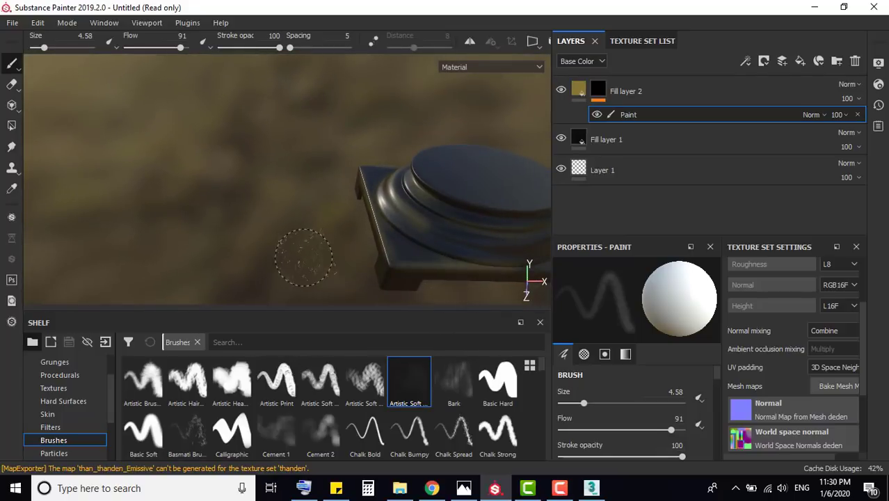
mouse_move(283, 263)
alt+mouse_down()
mouse_move(233, 254)
mouse_move(105, 299)
mouse_move(179, 202)
mouse_move(322, 243)
alt+mouse_up()
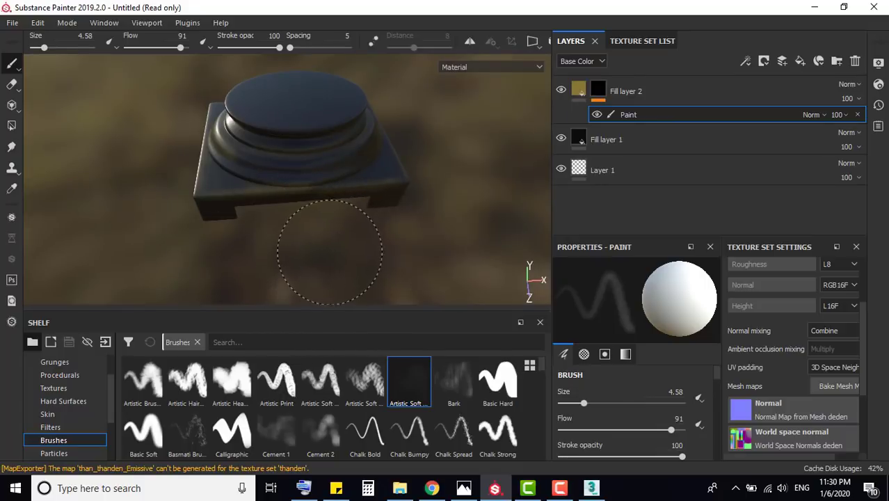
mouse_move(463, 260)
alt+mouse_down()
mouse_move(466, 278)
mouse_move(452, 257)
mouse_move(411, 272)
mouse_move(327, 245)
mouse_move(299, 224)
mouse_move(353, 242)
alt+mouse_up()
scroll(295, 263, up, 3)
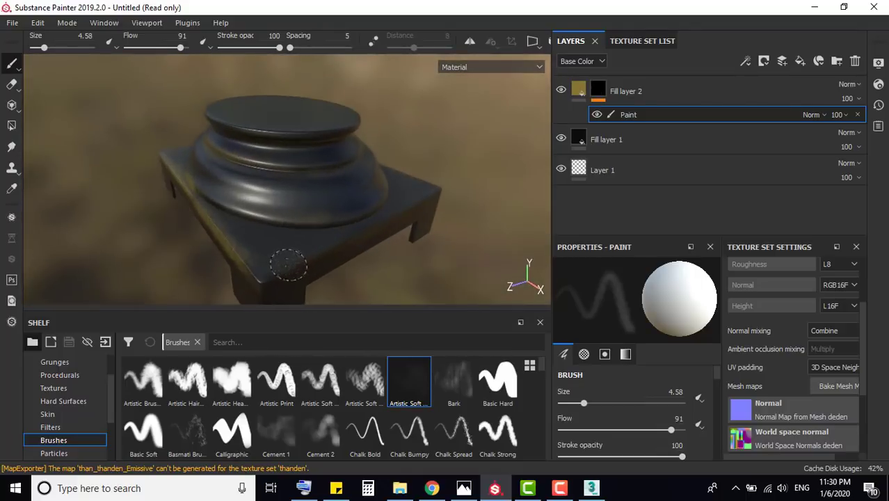
scroll(287, 259, up, 3)
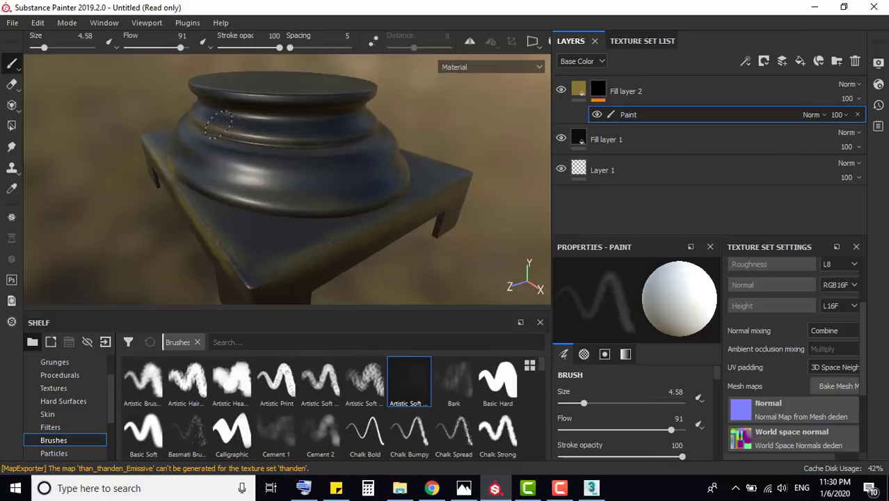
drag(218, 125, 359, 130)
scroll(268, 185, down, 2)
scroll(268, 185, down, 2)
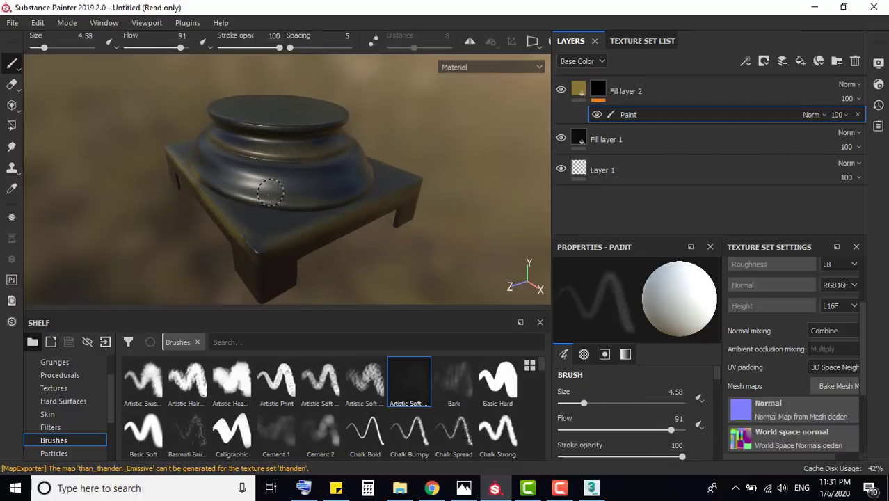
scroll(268, 191, down, 2)
Change Fill layer 2's base colour to a brighter gold (R 0.384, G 0.258, B 0.019)
click(581, 94)
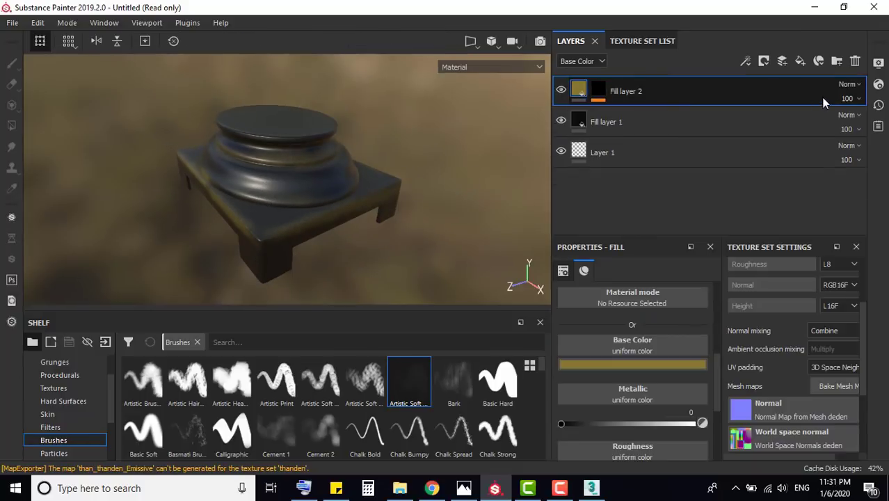
click(637, 357)
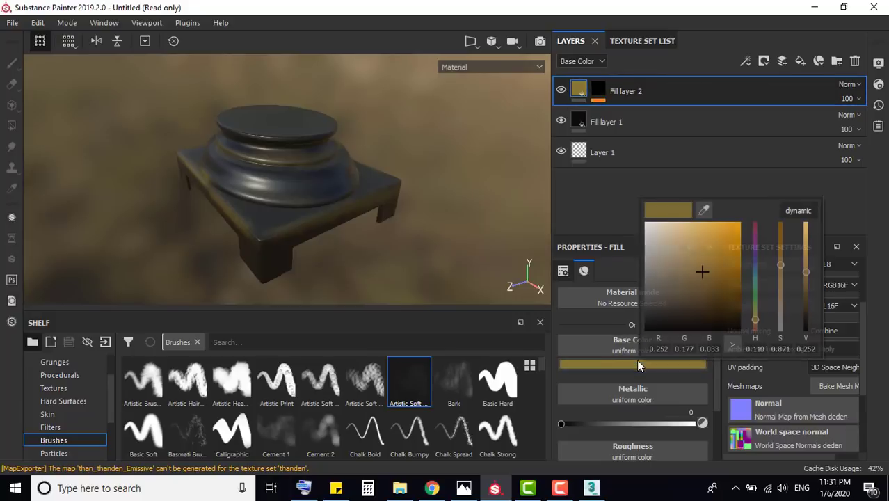
click(715, 258)
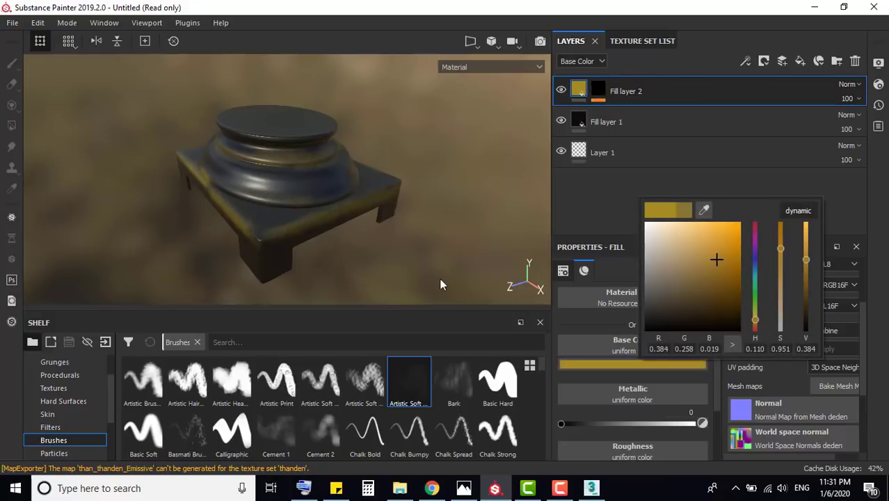
click(359, 268)
Return to Fill layer 2's mask and reopen its Paint effect
click(598, 89)
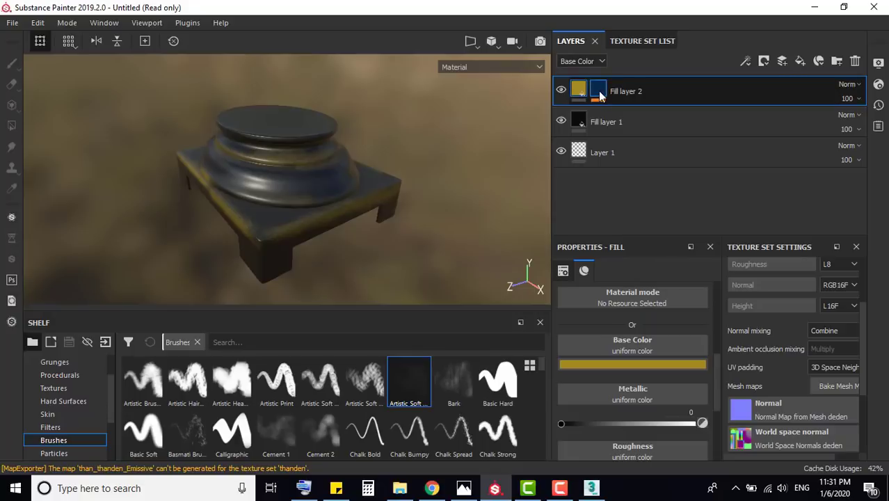
right_click(598, 89)
click(615, 122)
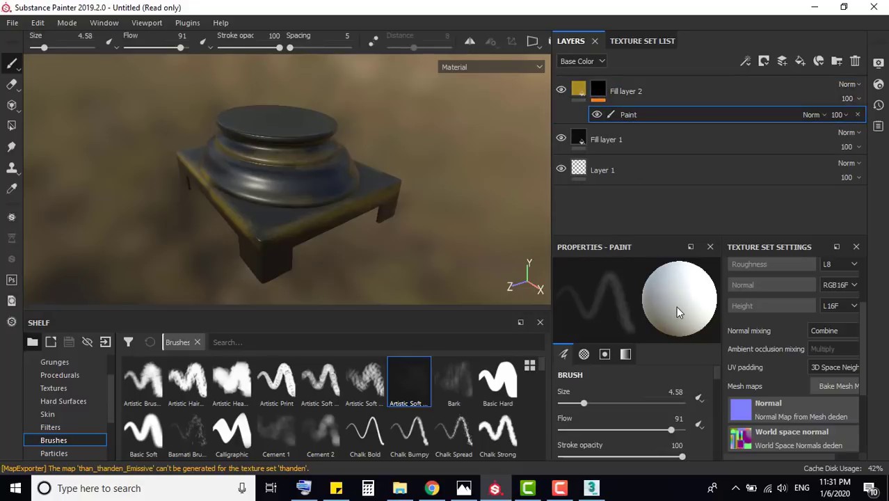
Try the Bark and Dots brushes, settling on the Dots Erased brush
click(443, 384)
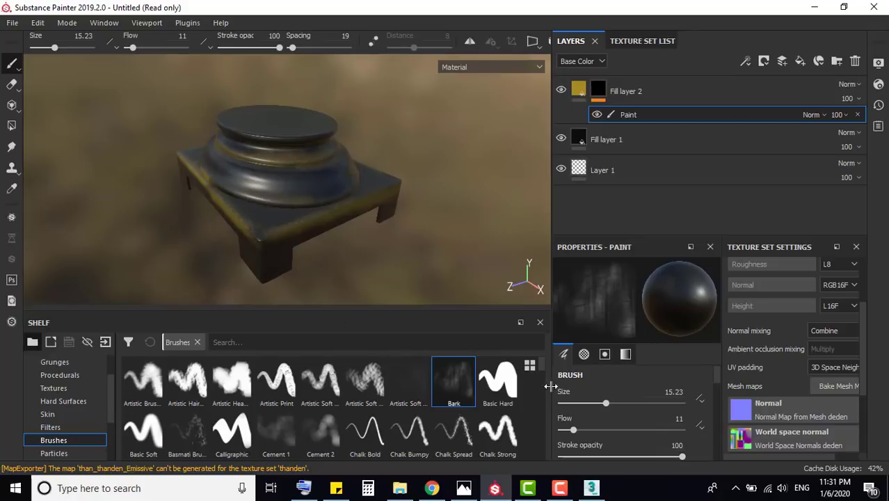
scroll(339, 430, down, 2)
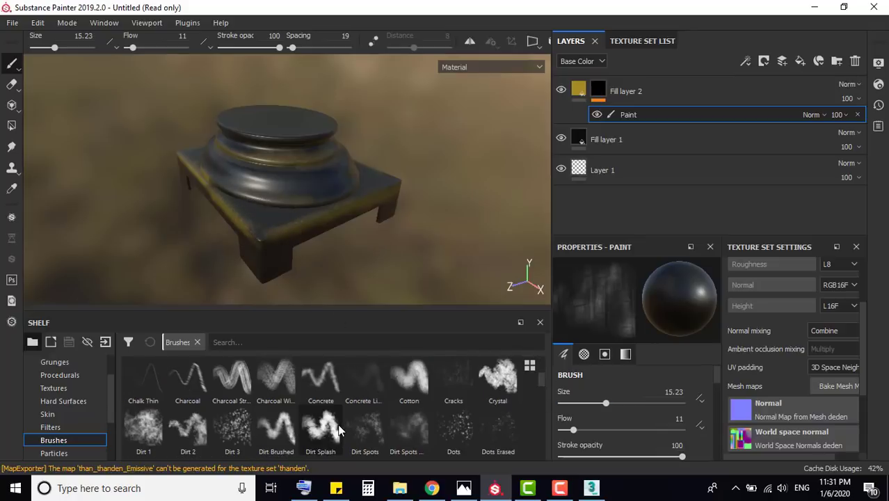
click(452, 427)
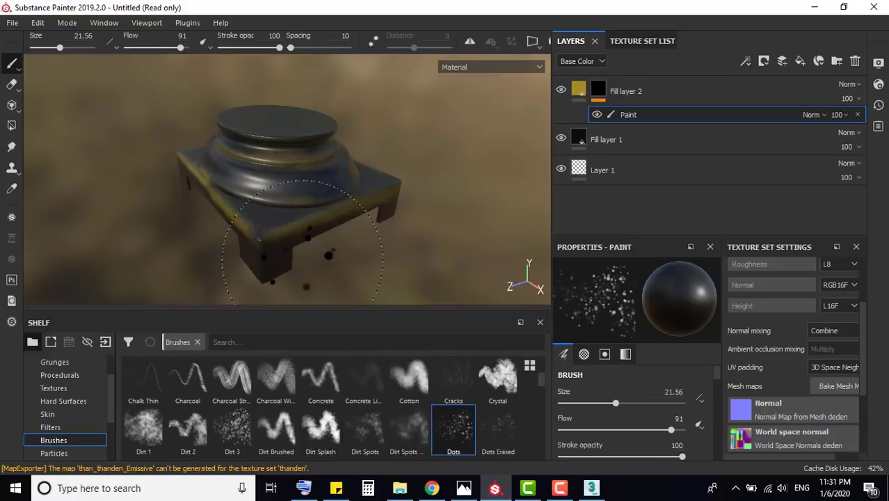
click(497, 435)
Shrink the brush to 4.66, zoom in on the base, then enlarge it slightly to 7.09
key(ctrl)
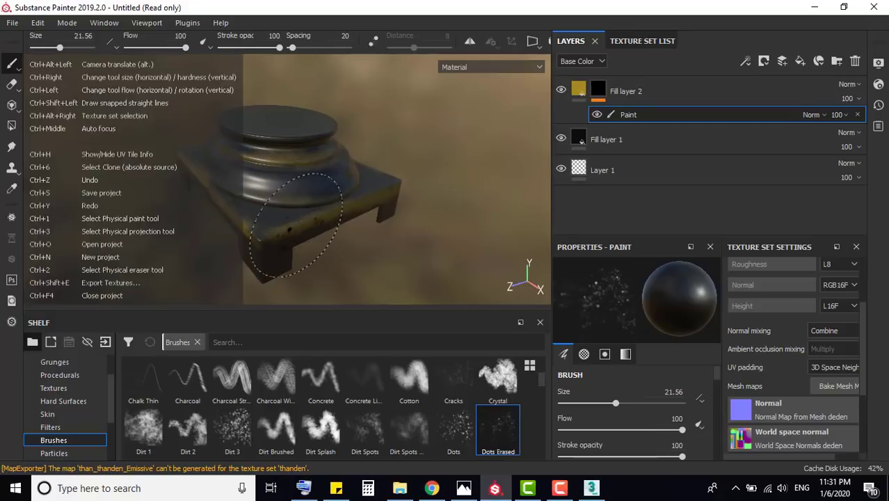
drag(615, 403, 583, 403)
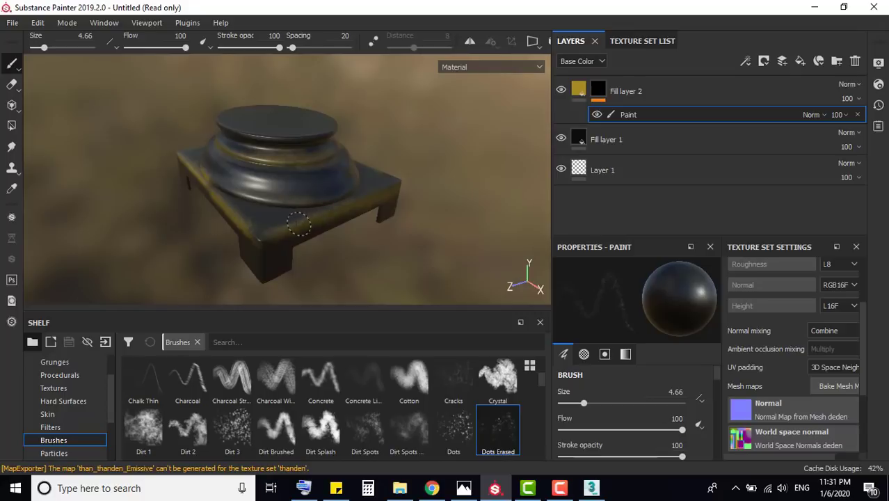
scroll(298, 223, up, 2)
scroll(282, 234, up, 2)
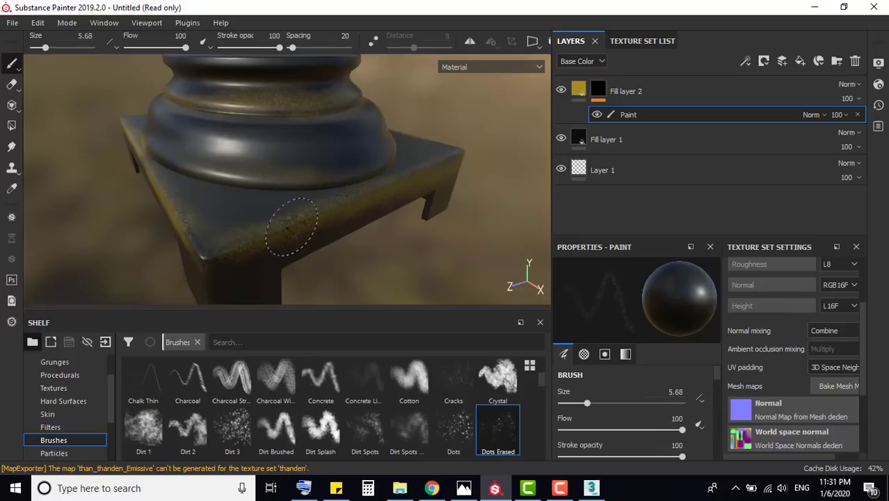
ctrl+right_drag(292, 227, 282, 223)
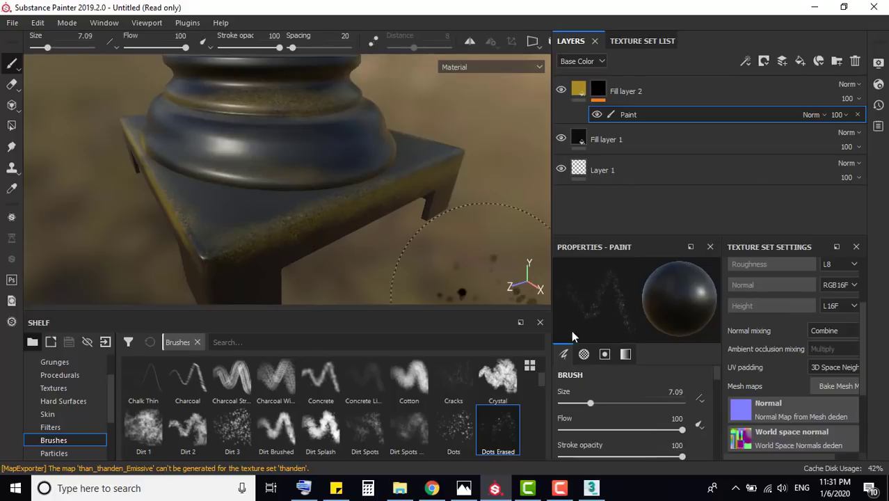
Try Dirt 3 and Dirt 1, lower size and flow to 70, load Dirt Spots, and rotate the environment light
click(233, 428)
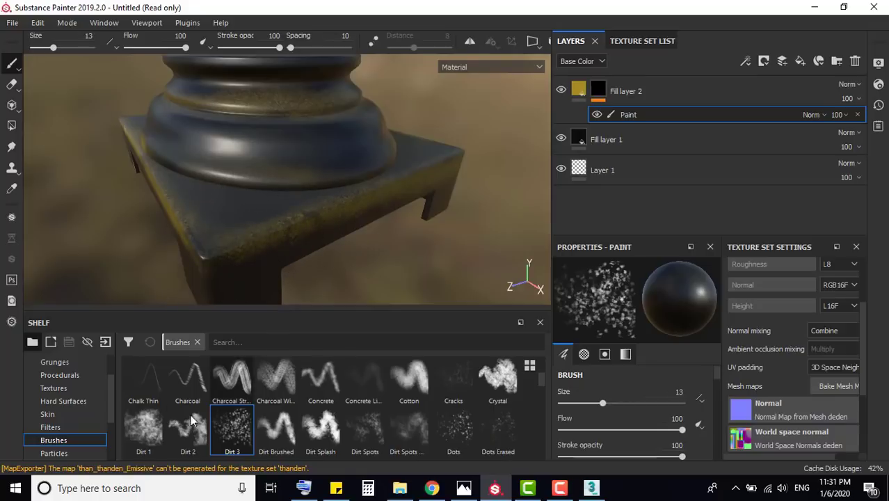
click(144, 428)
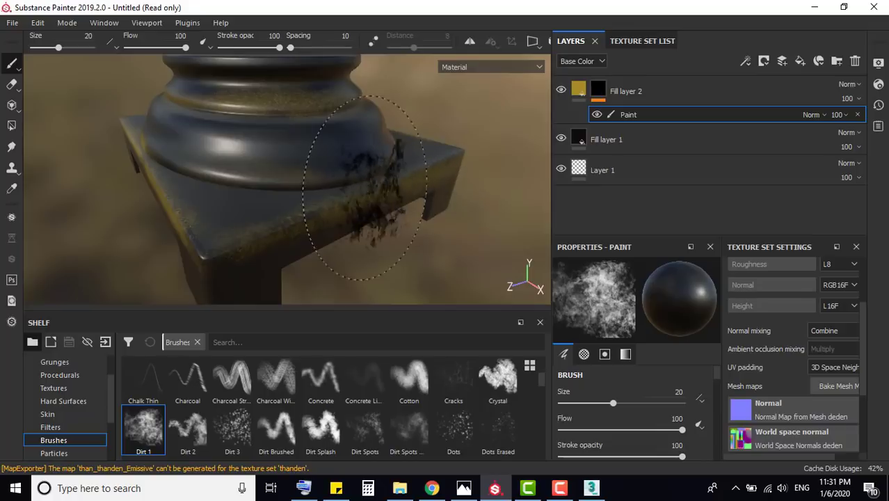
drag(605, 406, 597, 403)
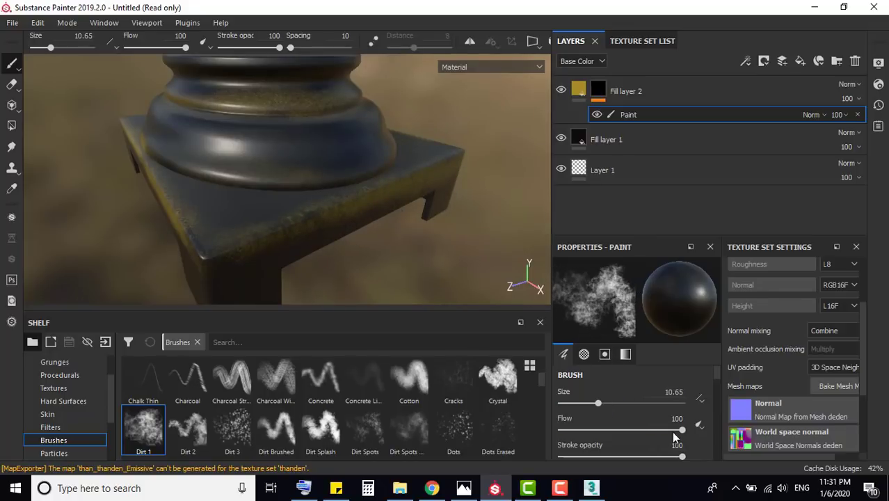
drag(672, 431, 646, 429)
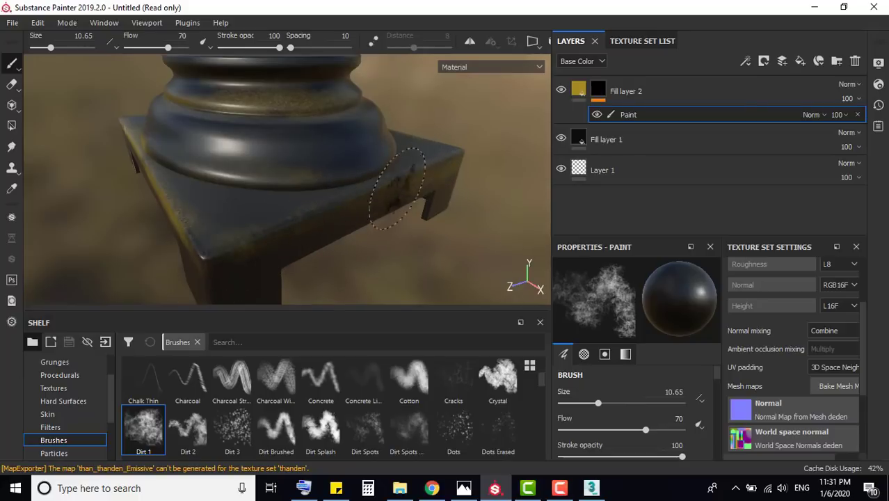
click(371, 434)
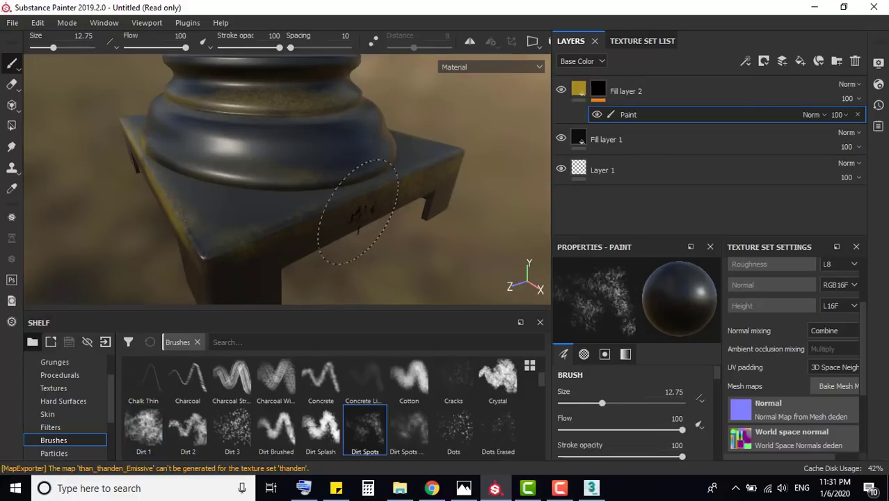
mouse_move(237, 250)
shift+right_down()
mouse_move(303, 231)
mouse_move(300, 240)
shift+right_up()
Dab dirt spots on the base edge, then try the Leather brush at size 1.22
click(322, 211)
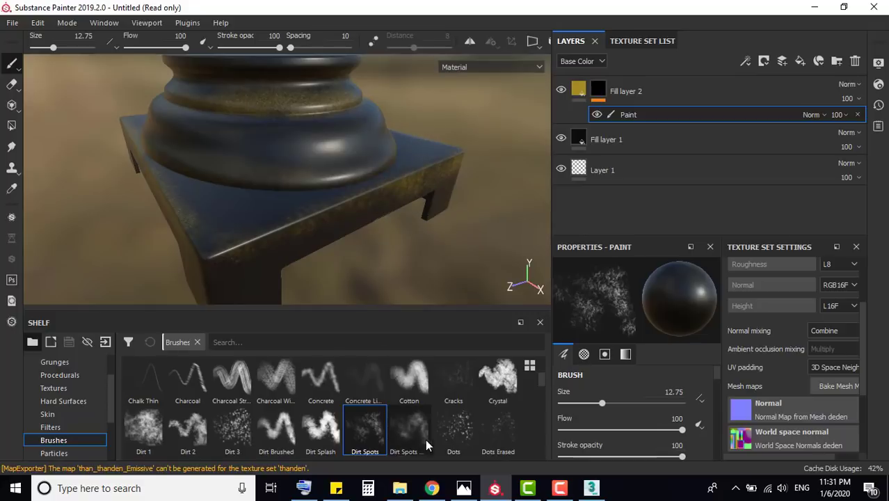
scroll(542, 382, up, 1)
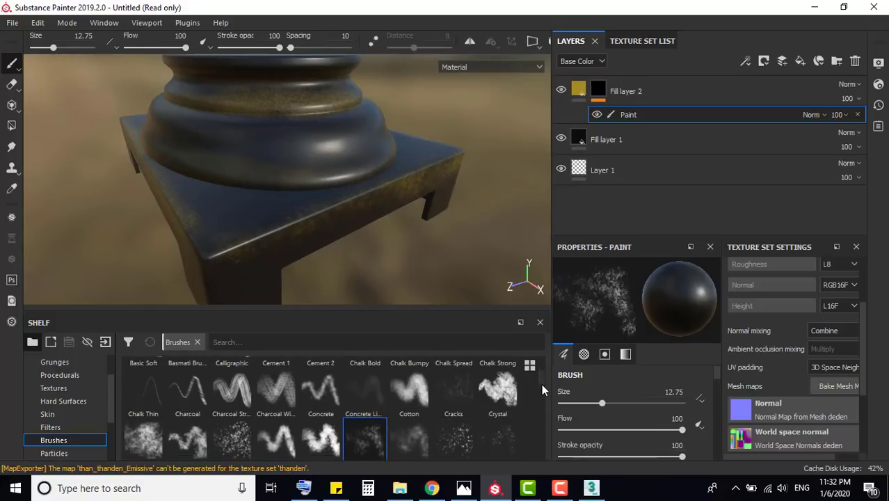
scroll(541, 384, down, 2)
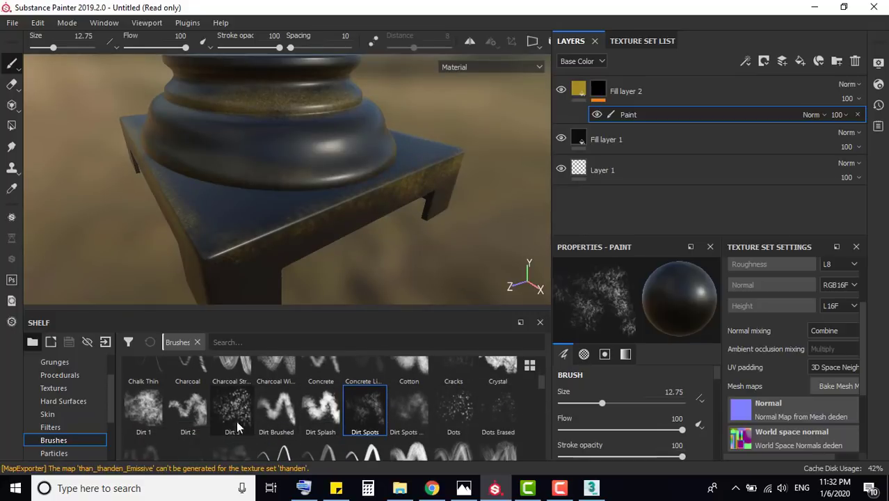
scroll(453, 421, down, 3)
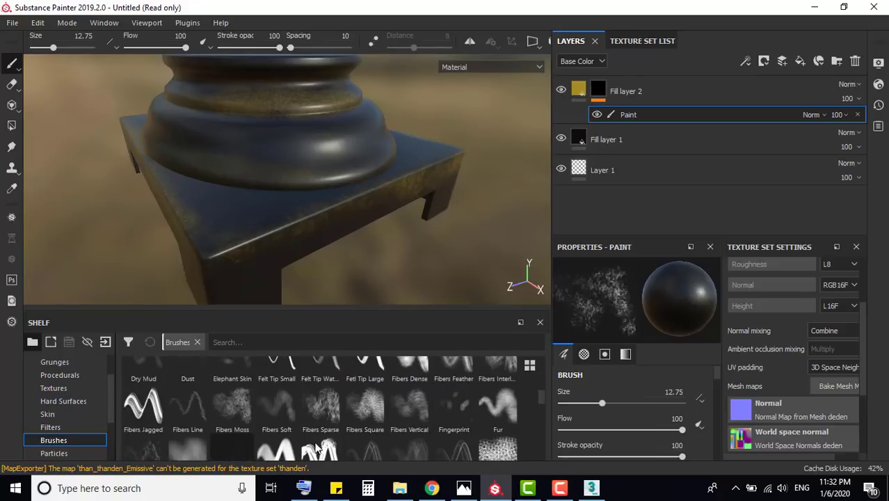
scroll(272, 451, down, 3)
click(409, 450)
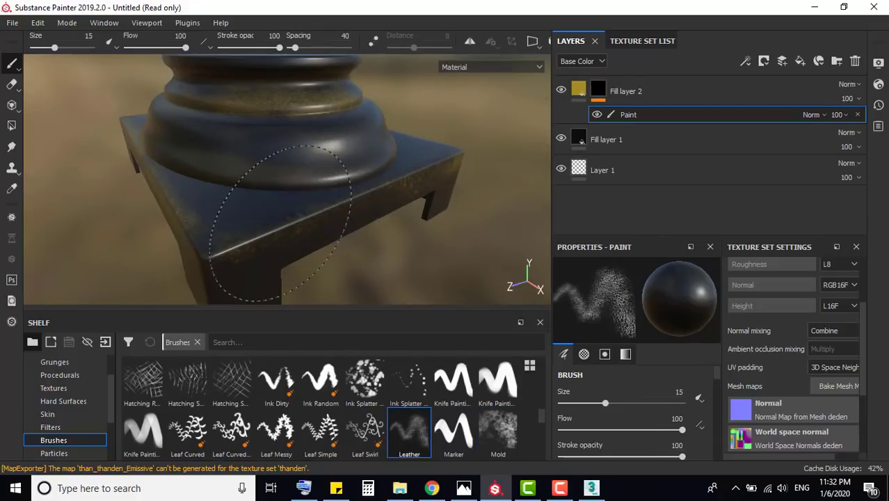
scroll(537, 417, up, 1)
scroll(538, 407, up, 2)
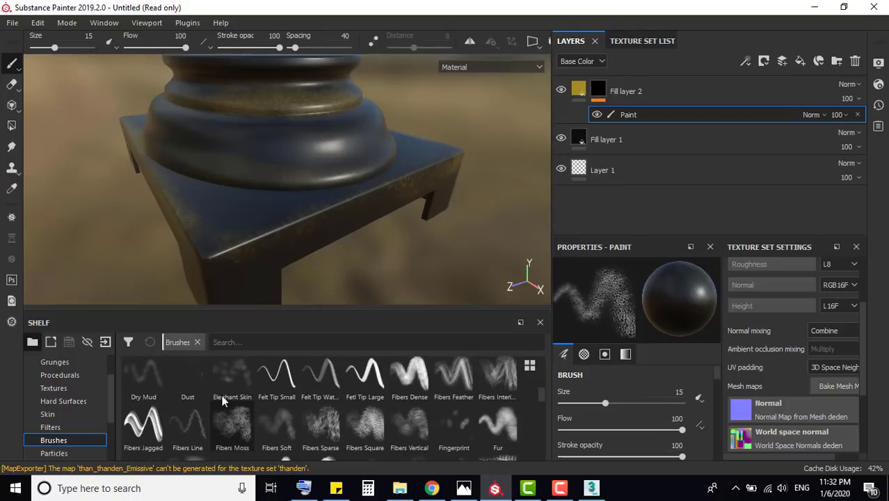
scroll(540, 390, up, 2)
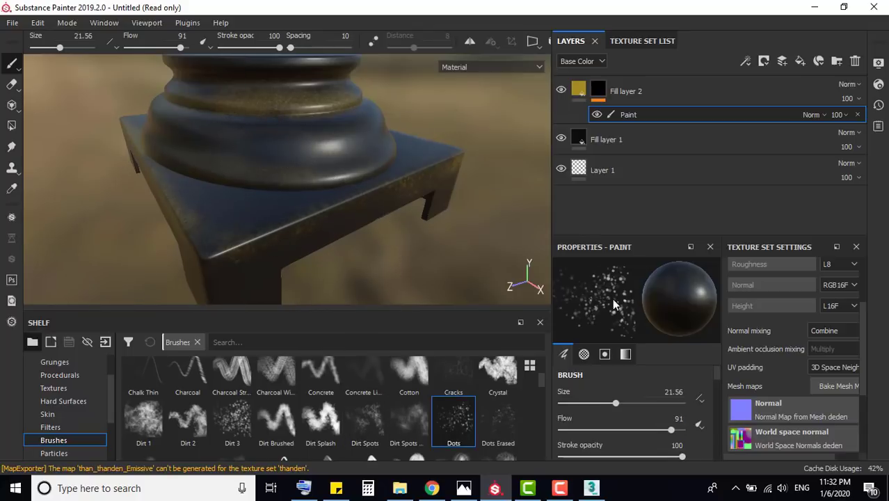
drag(615, 410, 570, 404)
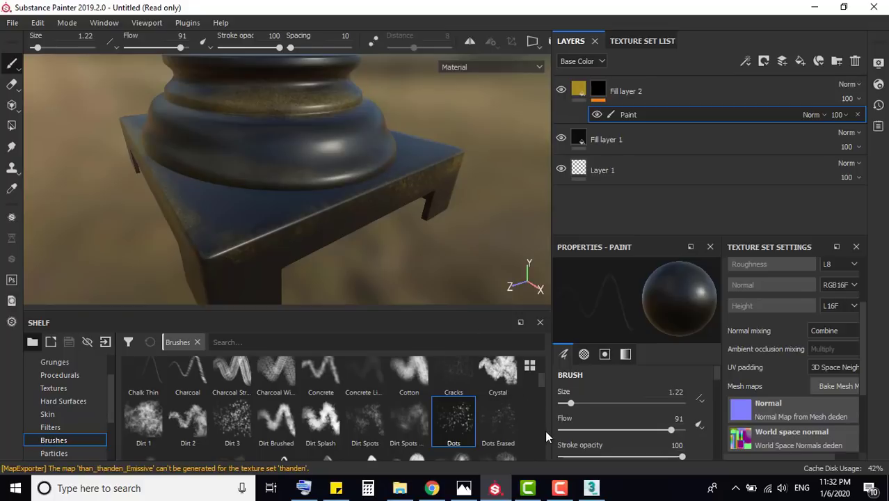
Try Artistic Soft Powder at sizes 22 and 4.66, then load the Cement 1 brush
scroll(541, 379, up, 1)
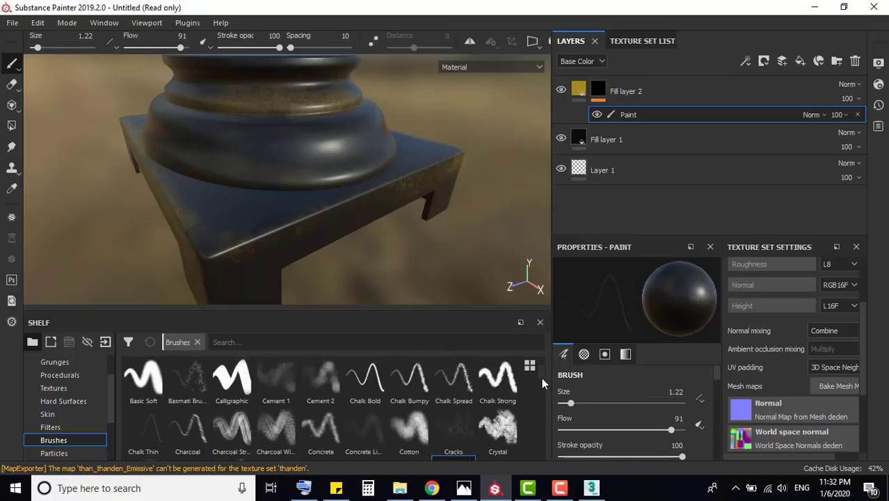
scroll(541, 377, up, 1)
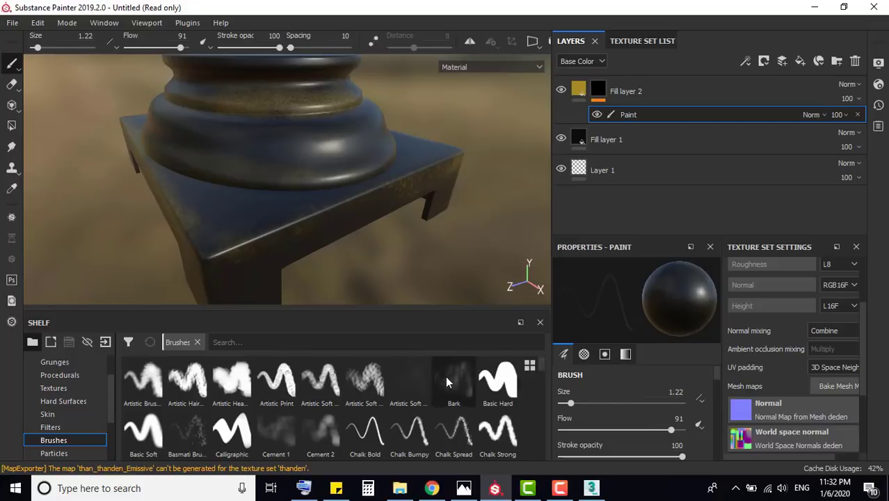
click(414, 378)
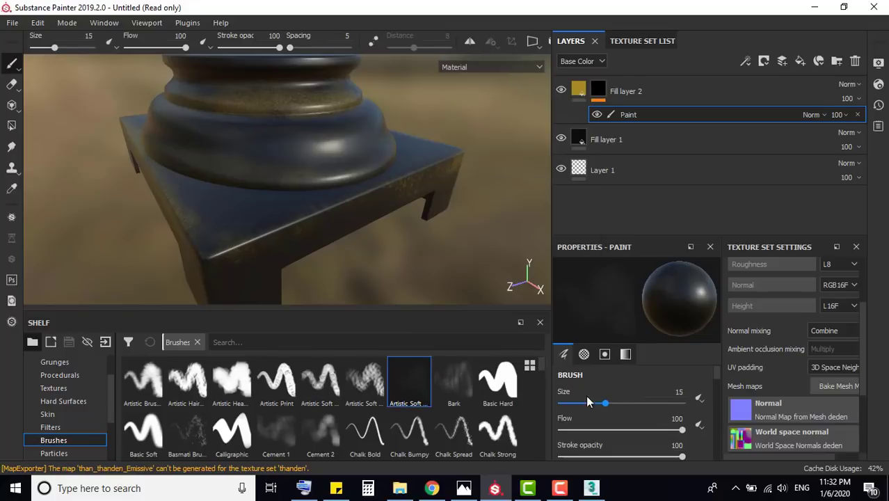
drag(604, 404, 616, 403)
drag(609, 404, 584, 404)
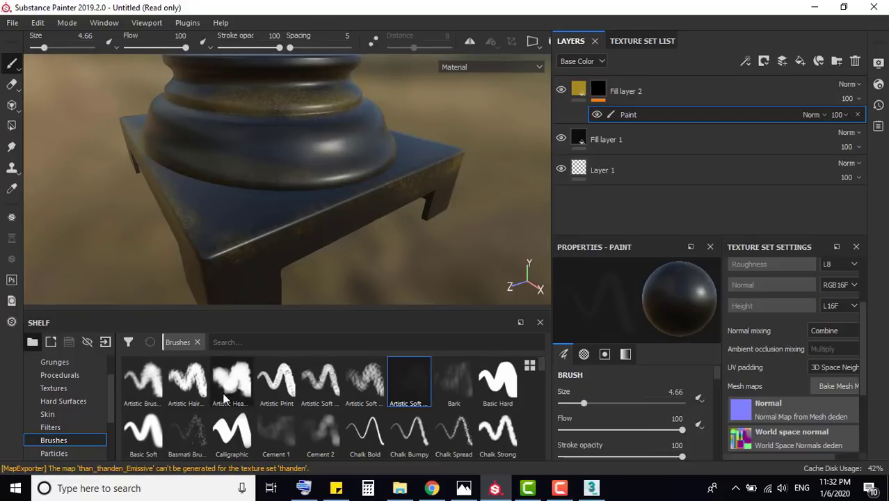
click(276, 433)
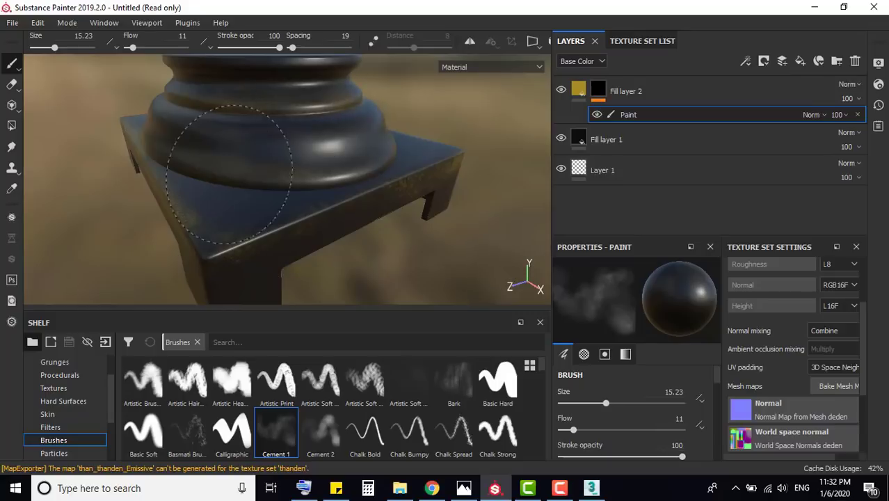
Set the Cement 1 brush to size 9.87 and flow 36, viewing the pedestal from low side
mouse_move(195, 181)
ctrl+right_down()
mouse_move(172, 210)
mouse_move(134, 148)
ctrl+right_up()
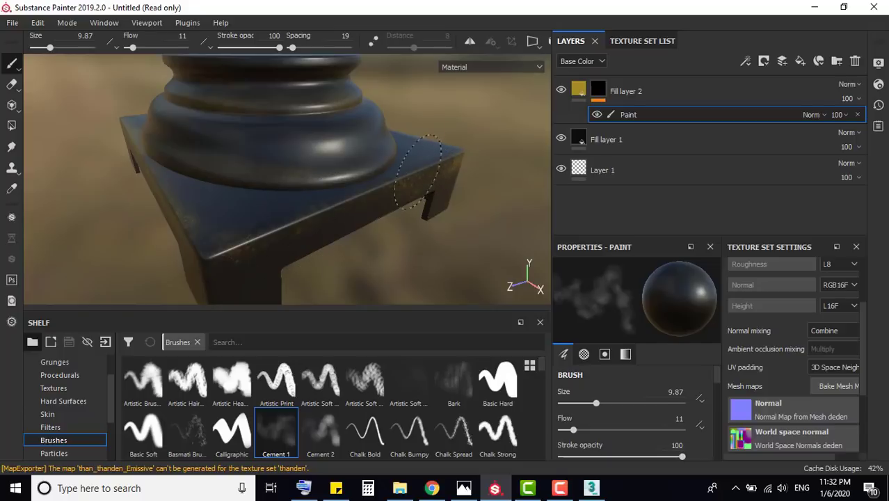
shift+right_drag(435, 167, 431, 153)
scroll(436, 162, up, 2)
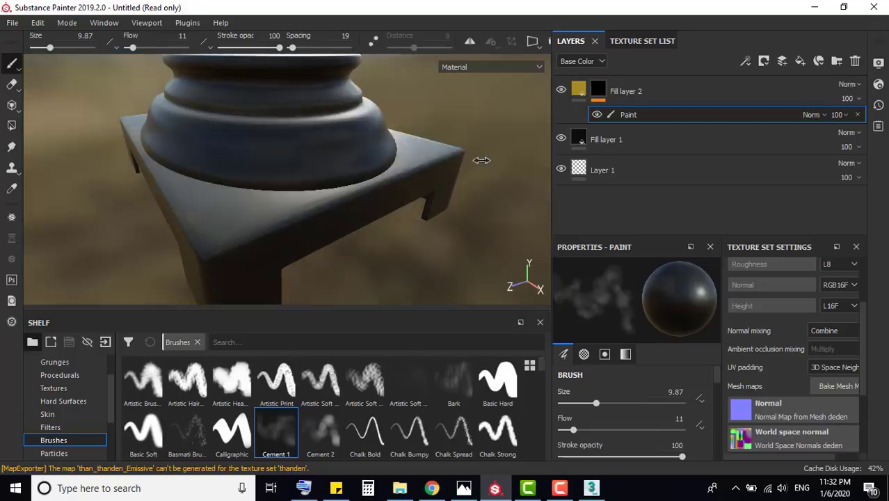
scroll(446, 229, down, 3)
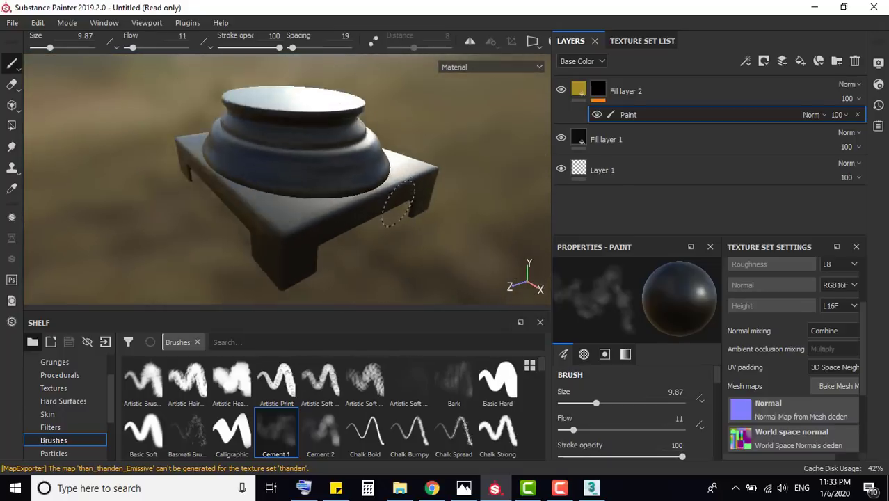
alt+drag(447, 229, 347, 254)
alt+middle_drag(347, 255, 370, 240)
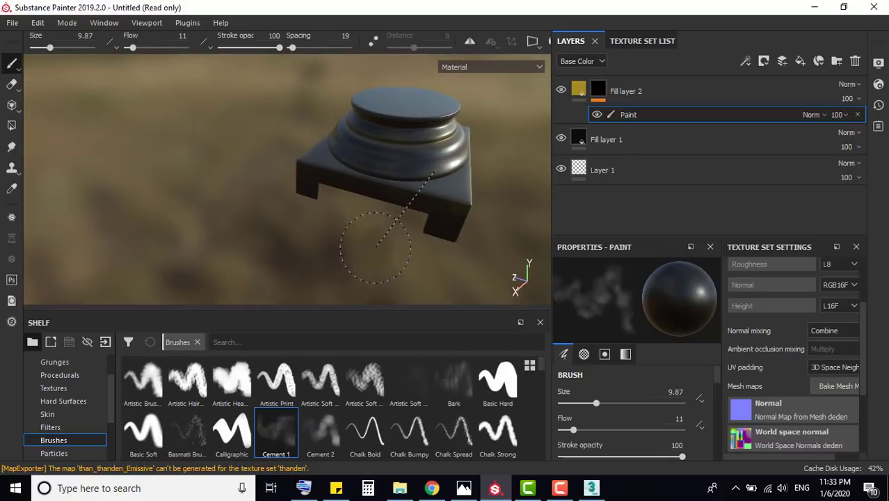
alt+drag(376, 247, 457, 249)
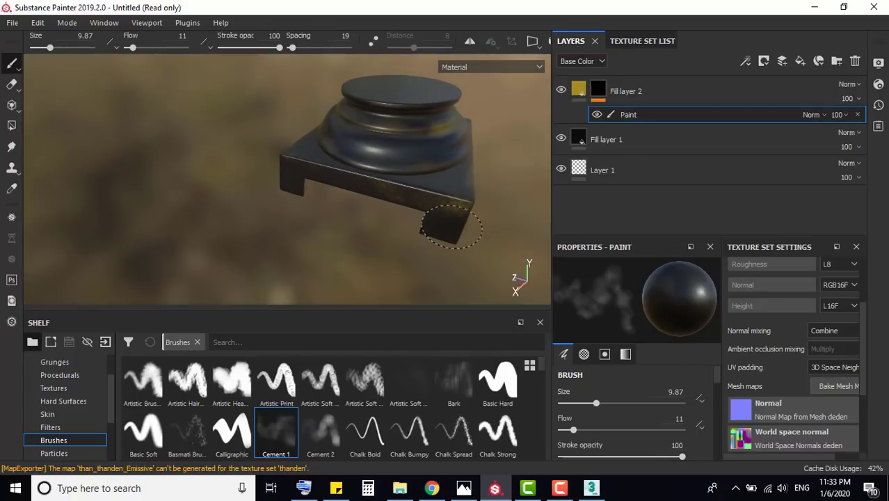
scroll(451, 226, up, 2)
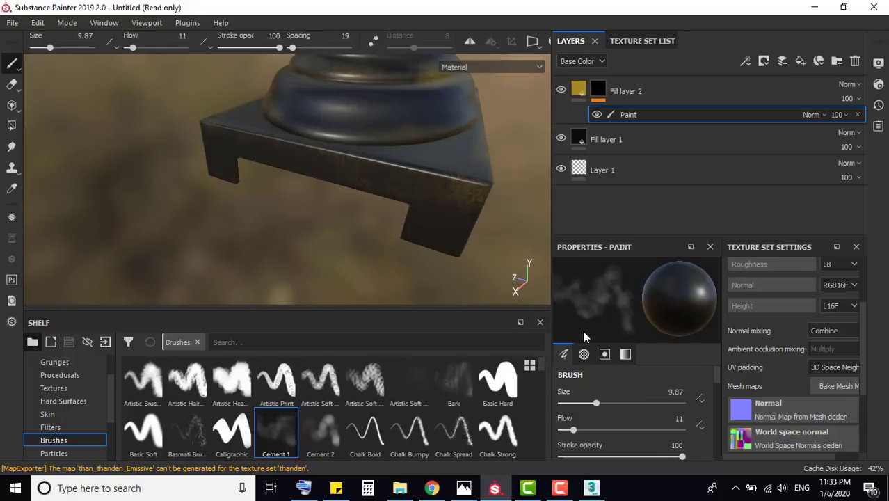
drag(580, 434, 604, 430)
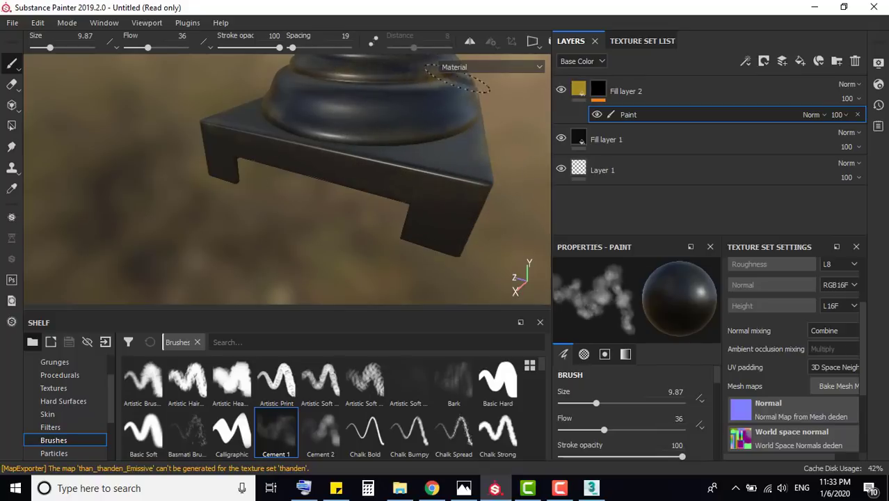
Paint dusty gold grime on the column's upper left and right side and the base's right edge
mouse_move(445, 80)
alt+mouse_down()
mouse_move(281, 256)
mouse_move(306, 268)
mouse_move(417, 271)
alt+mouse_up()
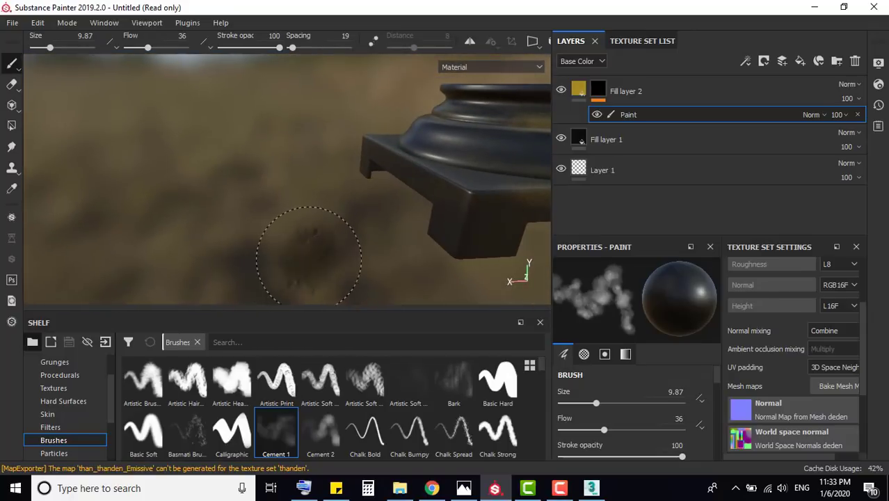
mouse_move(333, 265)
alt+mouse_down()
mouse_move(342, 271)
mouse_move(175, 241)
mouse_move(298, 198)
alt+mouse_up()
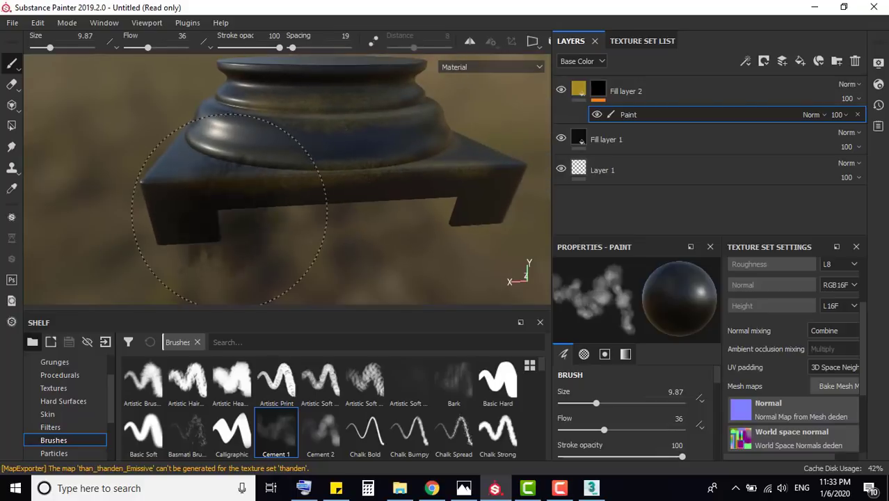
alt+drag(228, 199, 267, 209)
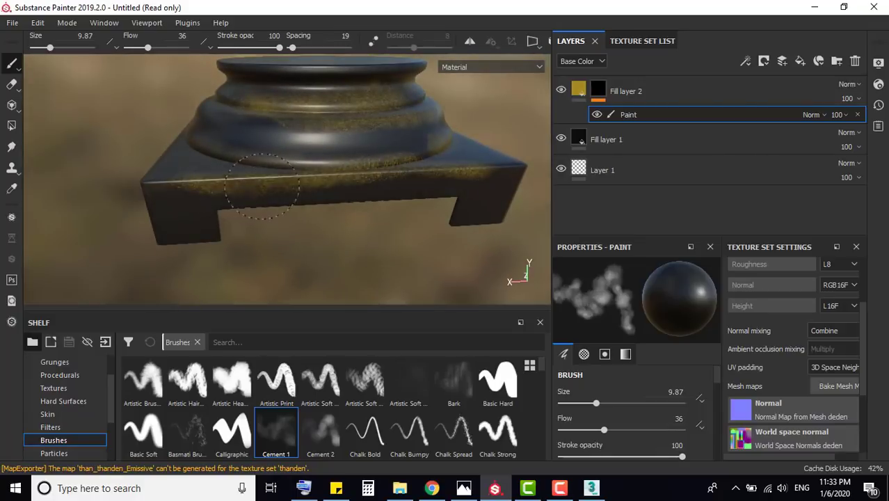
click(310, 111)
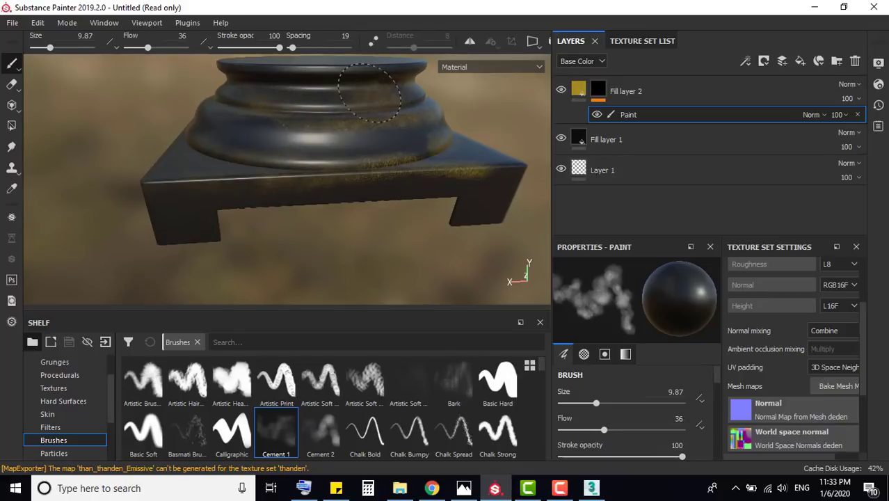
drag(361, 104, 414, 154)
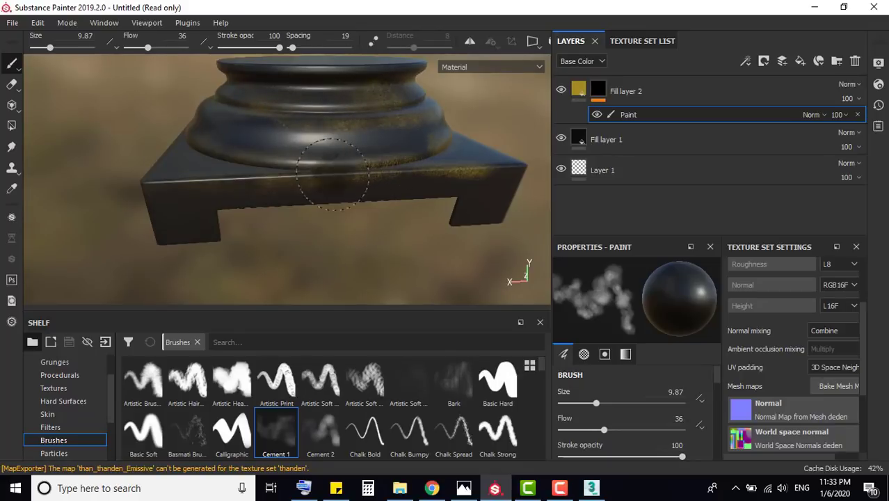
click(294, 175)
mouse_move(501, 174)
mouse_down()
mouse_move(485, 165)
mouse_move(387, 170)
mouse_up()
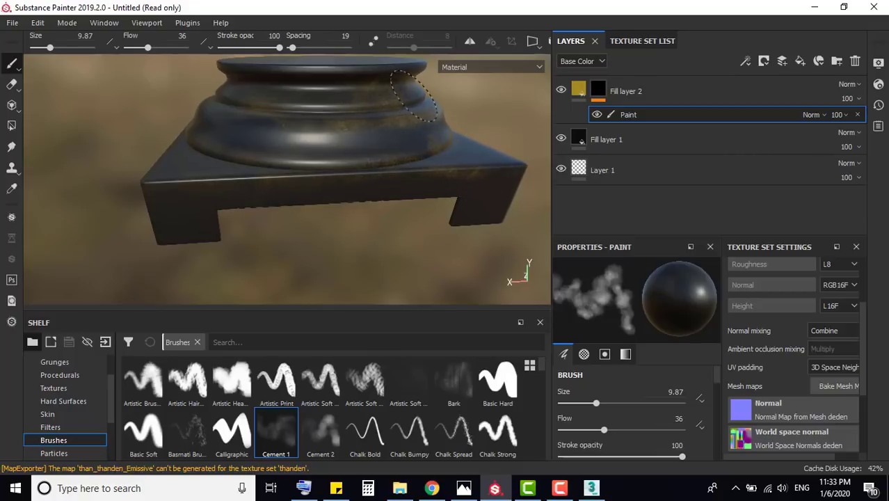
Rotate the environment light and orbit to a low close-up of the pedestal
mouse_move(327, 230)
shift+right_down()
mouse_move(387, 260)
mouse_move(362, 261)
shift+right_up()
alt+drag(361, 262, 343, 260)
scroll(344, 260, up, 5)
mouse_move(229, 264)
alt+mouse_down()
mouse_move(248, 240)
mouse_move(515, 229)
alt+mouse_up()
scroll(248, 240, down, 3)
scroll(248, 240, down, 3)
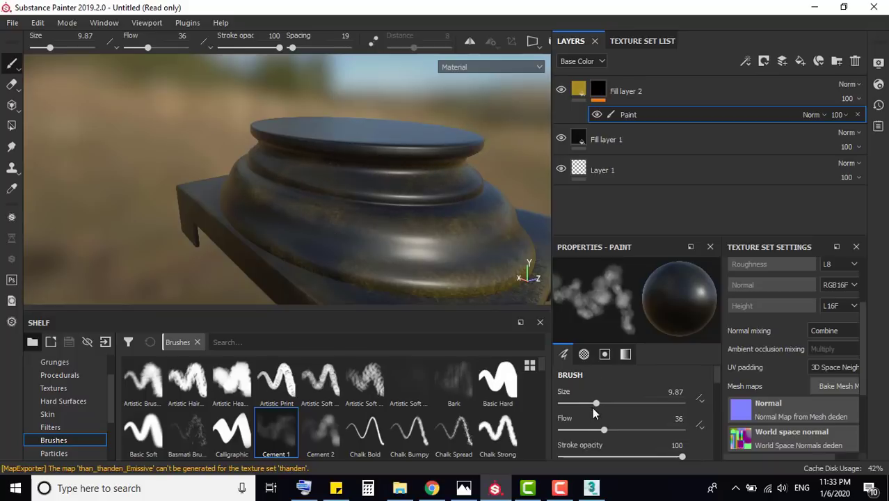
Test brush sizes of 1.73 and 0.1 while zooming in, then set the size to 11
drag(596, 403, 573, 404)
scroll(332, 179, up, 3)
scroll(332, 180, up, 3)
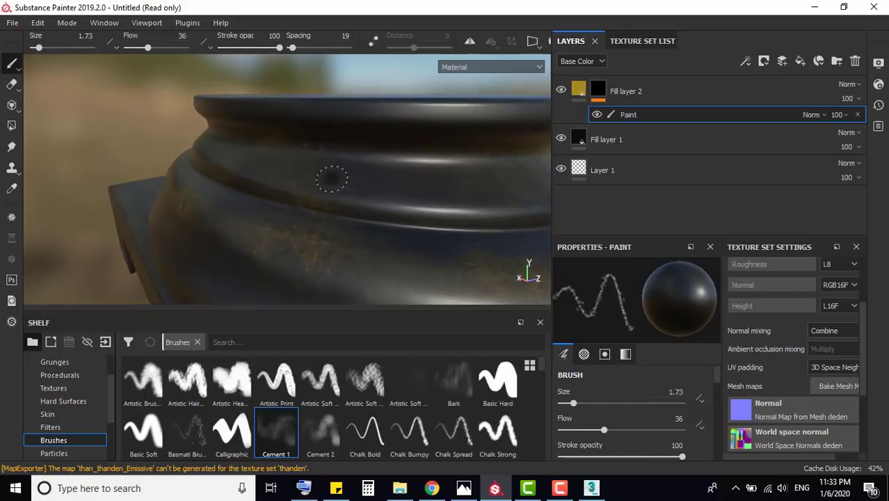
scroll(327, 174, up, 2)
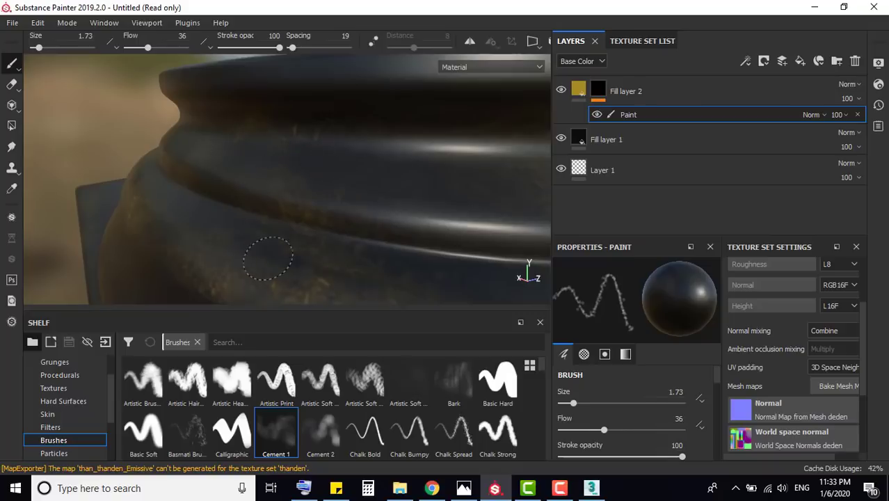
scroll(362, 236, up, 2)
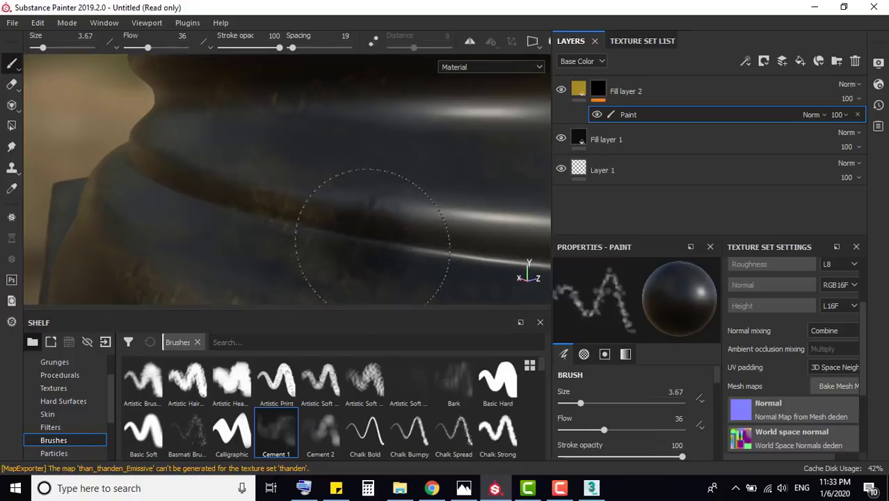
ctrl+right_drag(362, 234, 362, 213)
scroll(363, 213, up, 1)
scroll(363, 213, down, 2)
scroll(379, 219, down, 3)
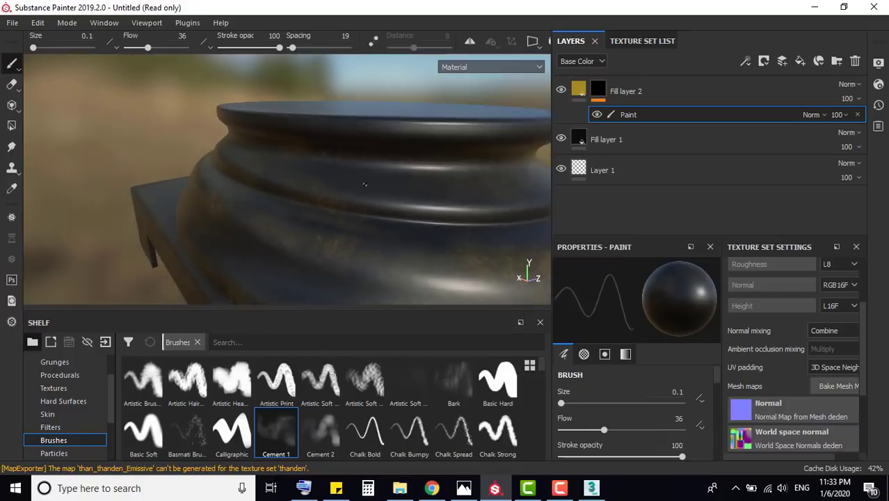
scroll(393, 224, down, 2)
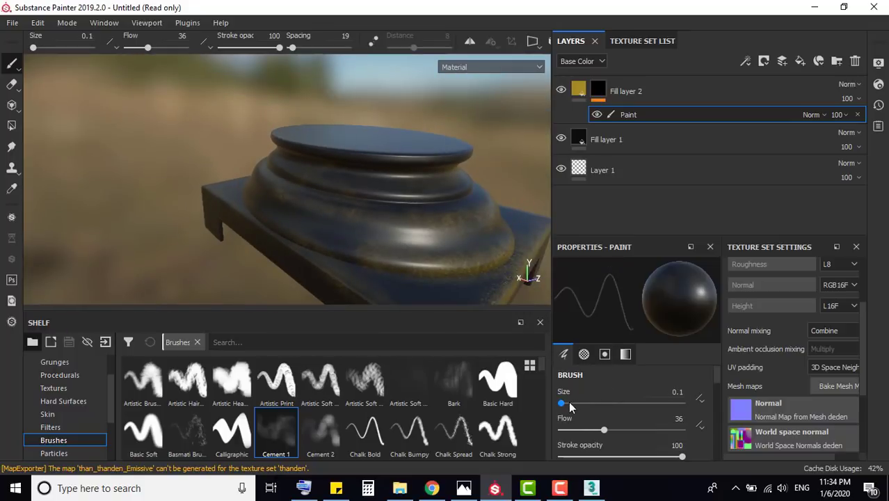
drag(569, 405, 598, 403)
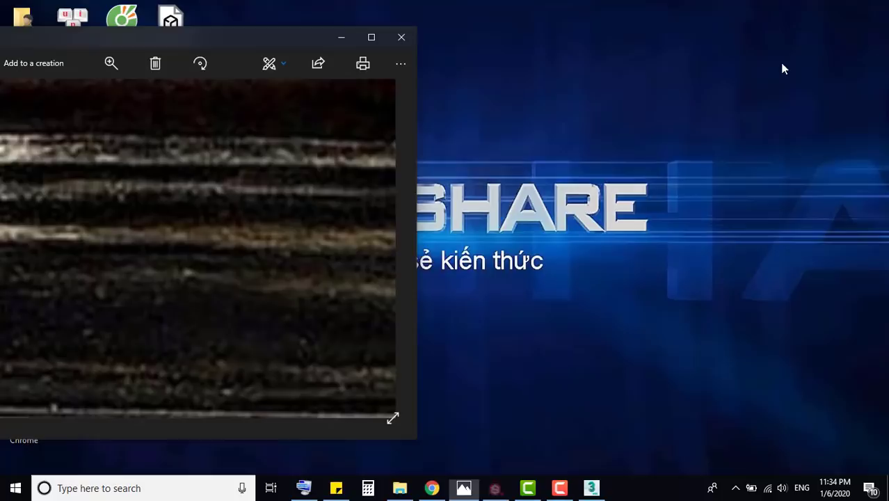
Minimize the photo viewer and 3ds Max, opening and closing desktop folders to find the textures
click(340, 38)
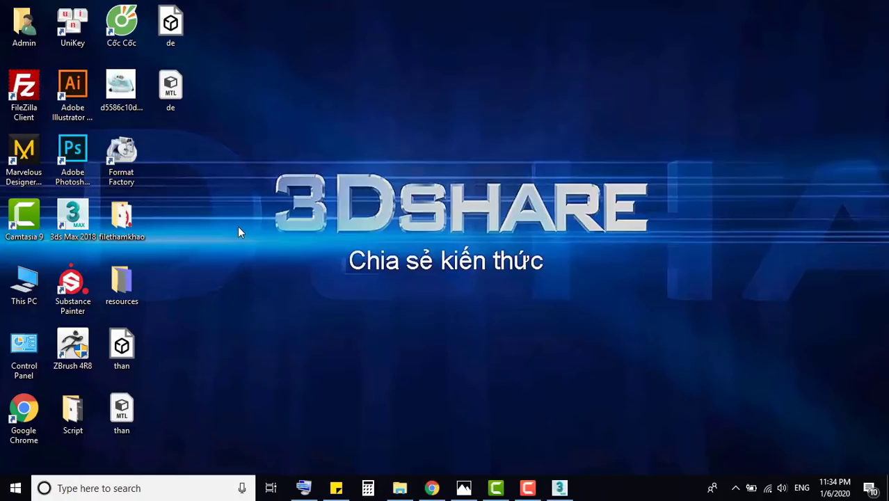
double_click(135, 219)
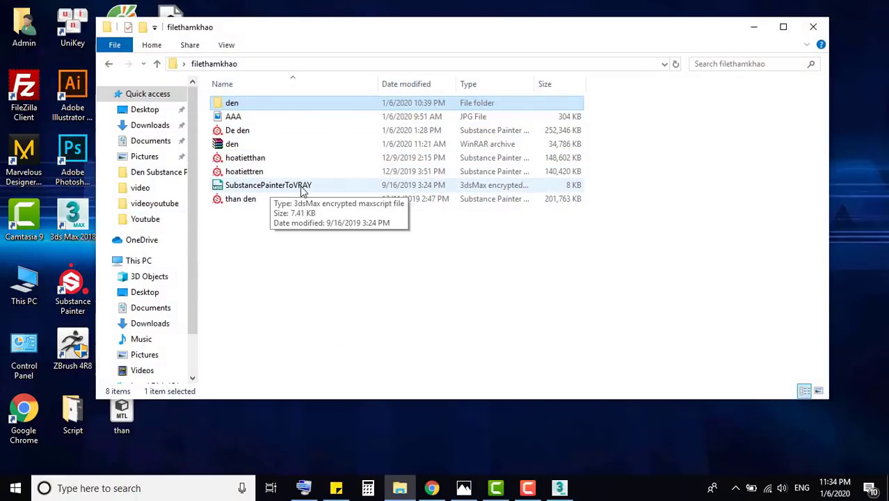
click(753, 27)
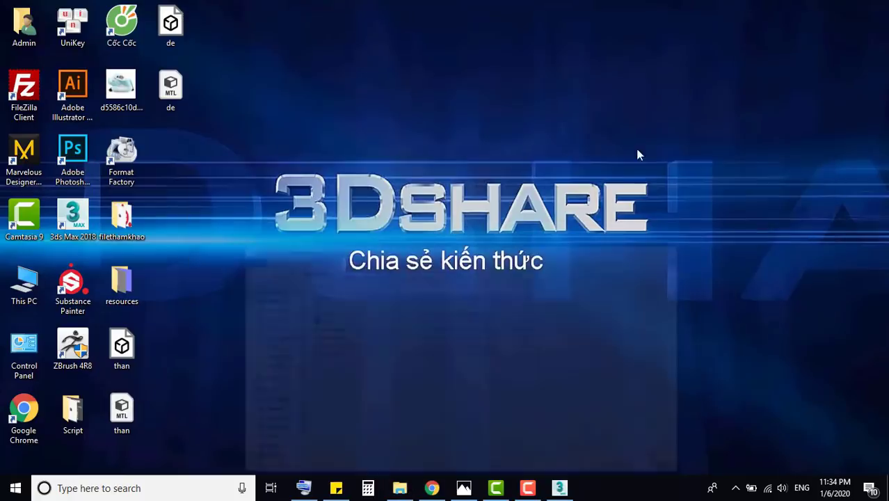
click(558, 489)
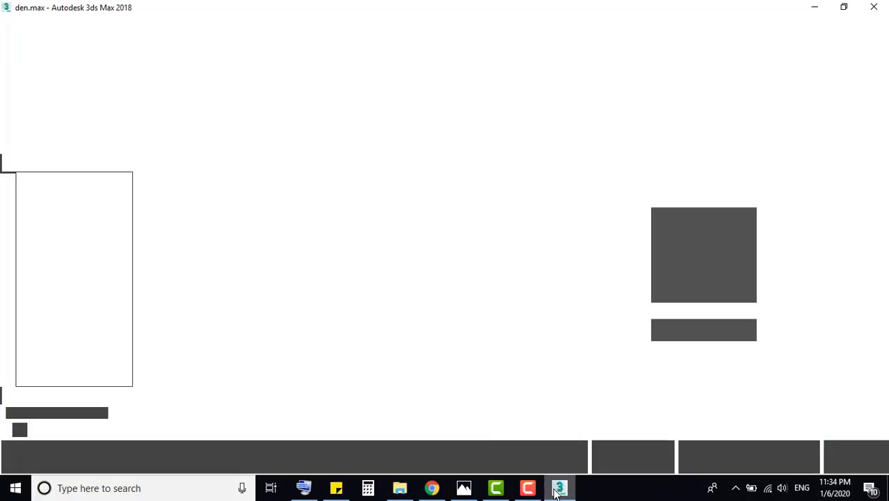
click(764, 5)
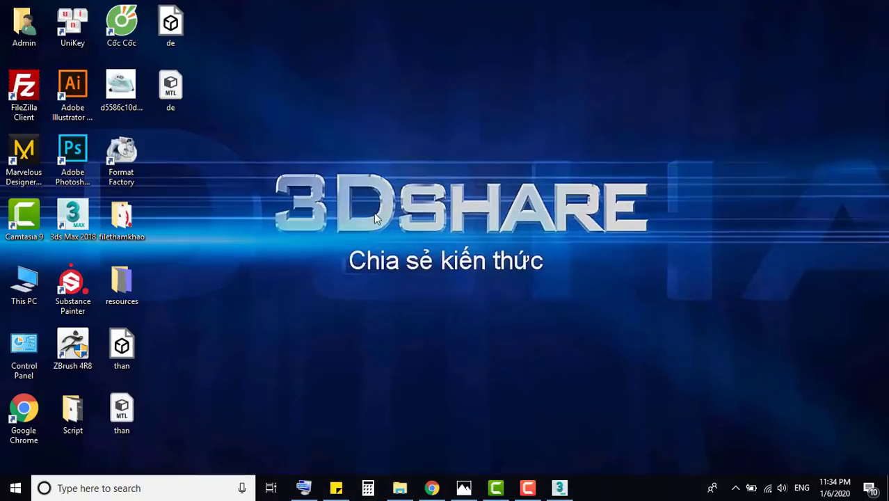
double_click(122, 282)
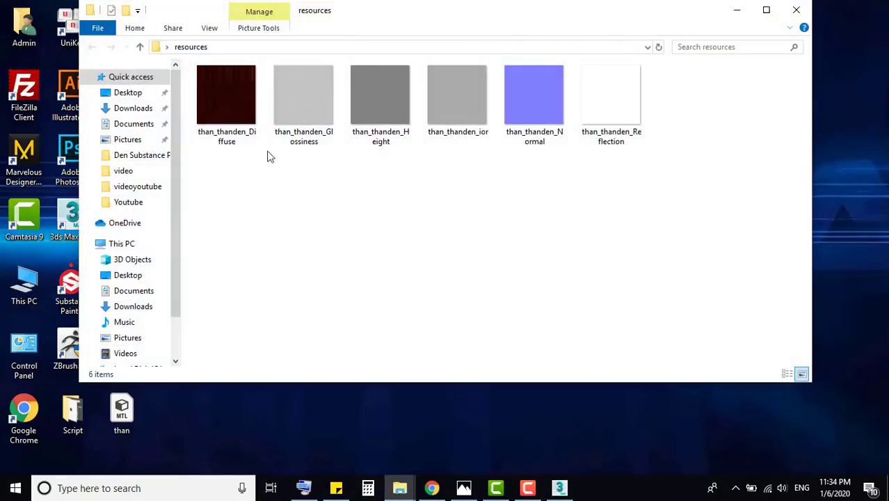
click(796, 10)
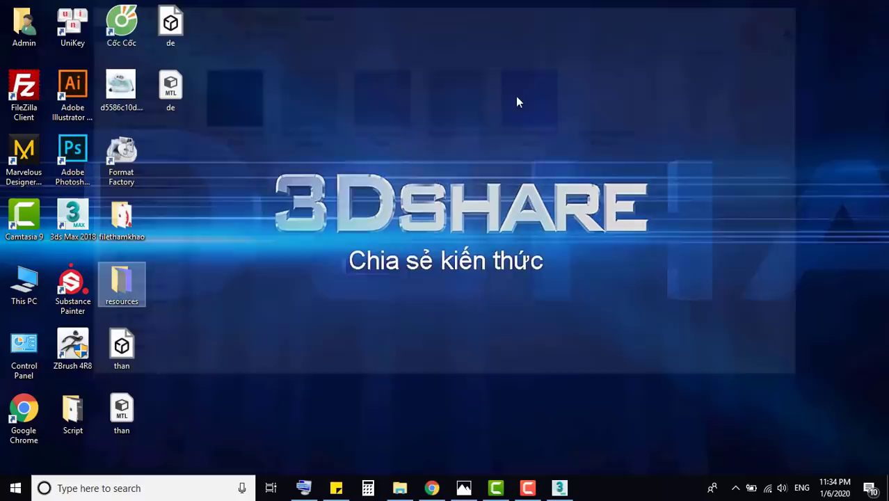
Browse the texture thumbnails in filethamkhao\den\resources, then minimize the Explorer window
double_click(126, 237)
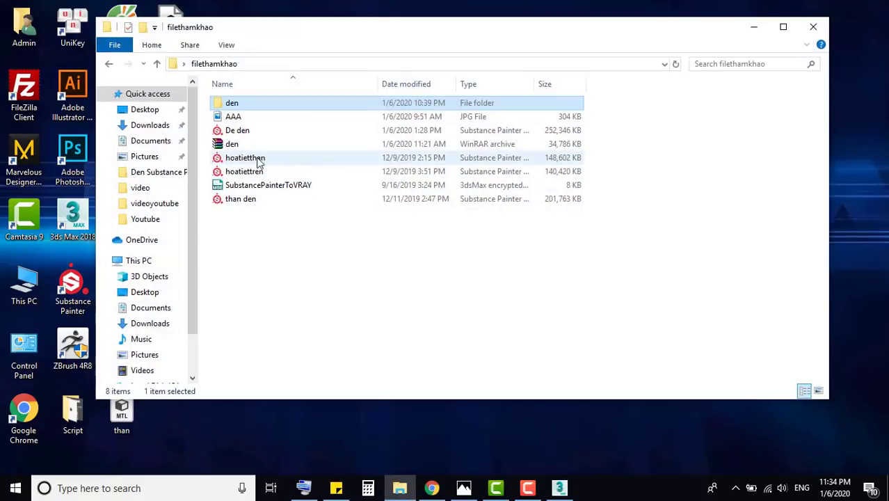
double_click(264, 105)
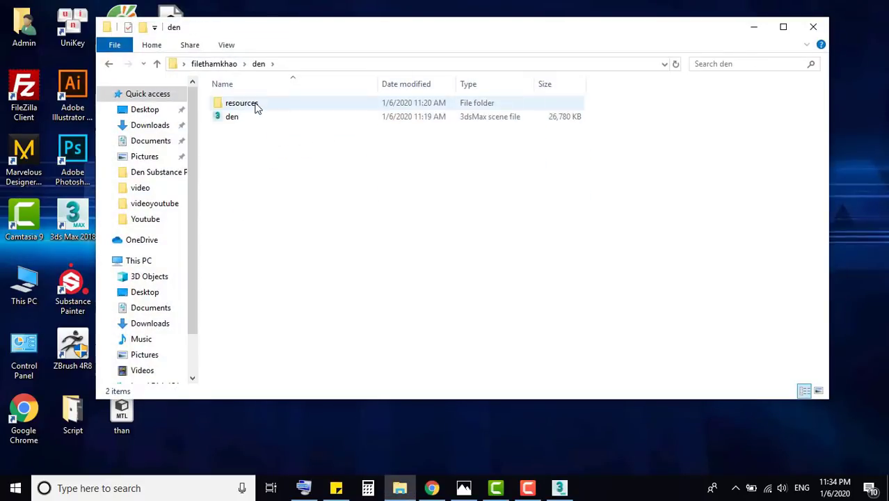
double_click(254, 105)
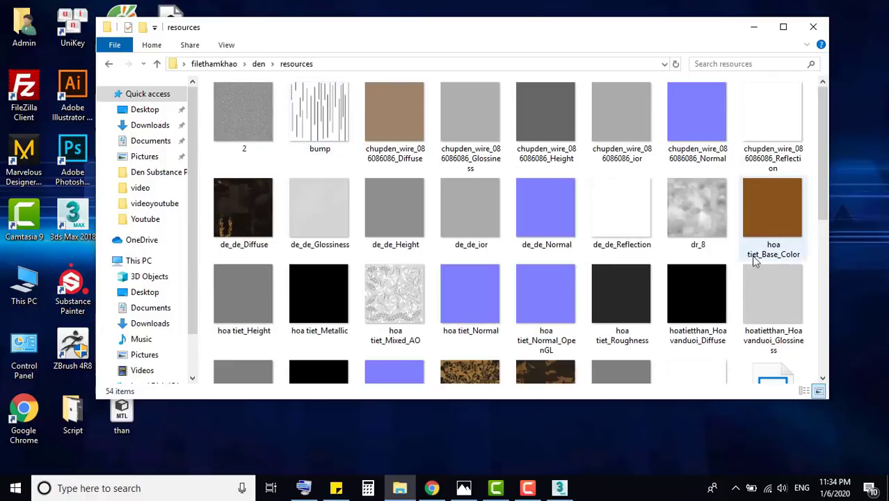
scroll(682, 299, down, 5)
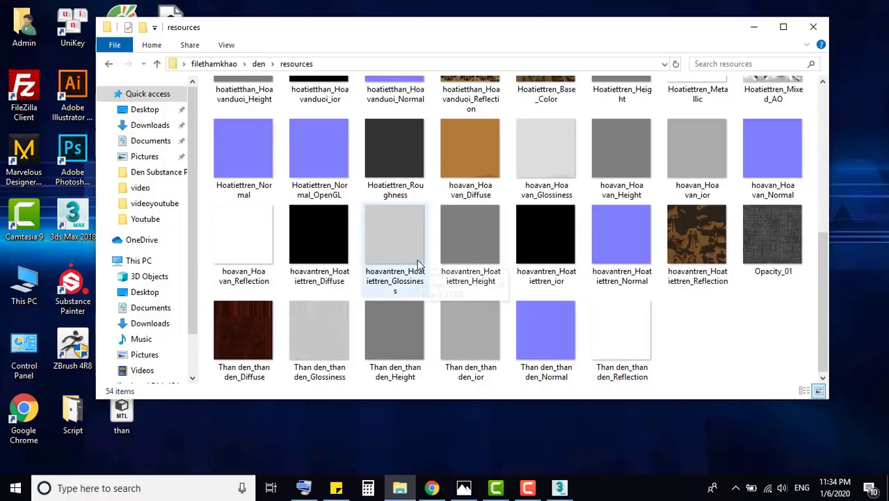
scroll(324, 288, up, 5)
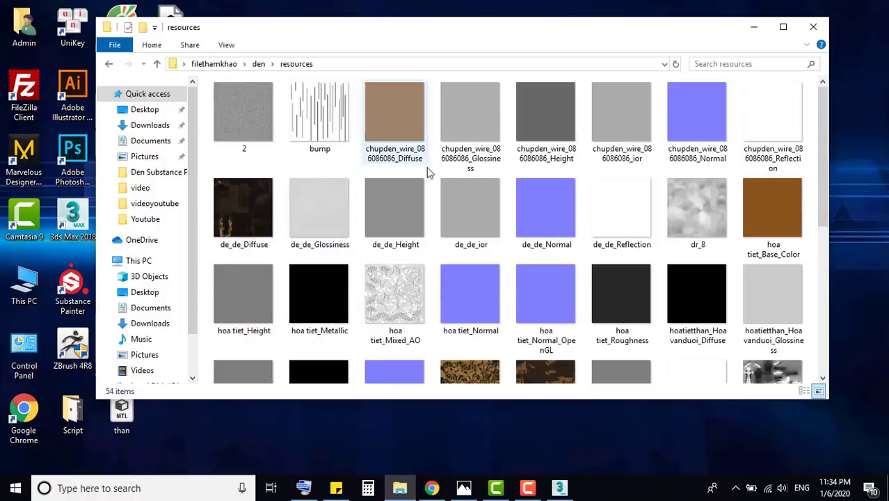
scroll(429, 174, down, 2)
scroll(424, 193, down, 2)
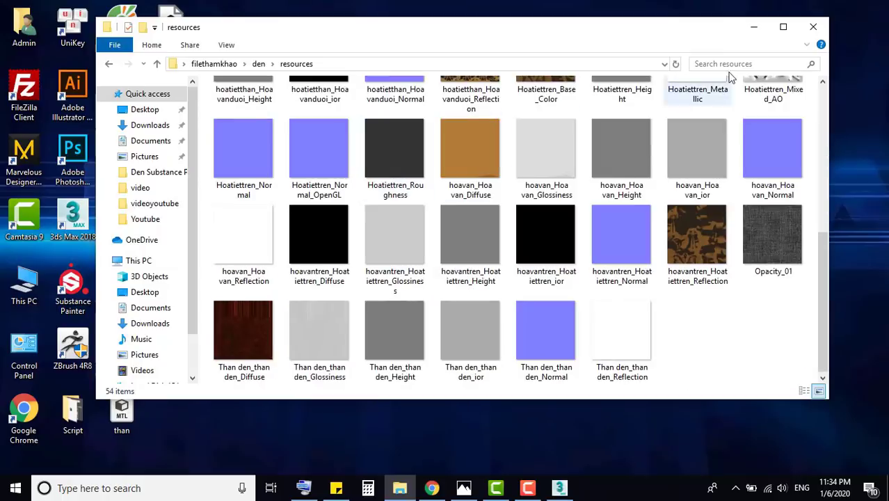
click(753, 27)
Return to the 3ds Max lamp scene and open a widened Slate Material Editor with M
click(565, 485)
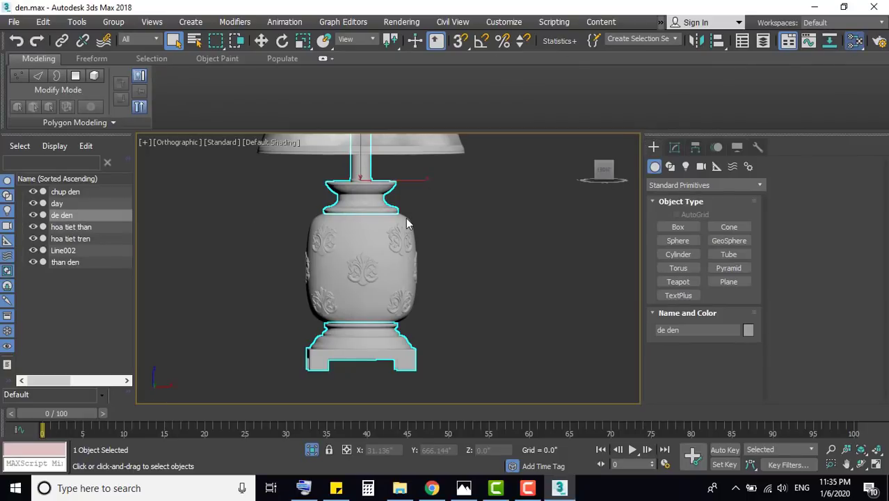
key(m)
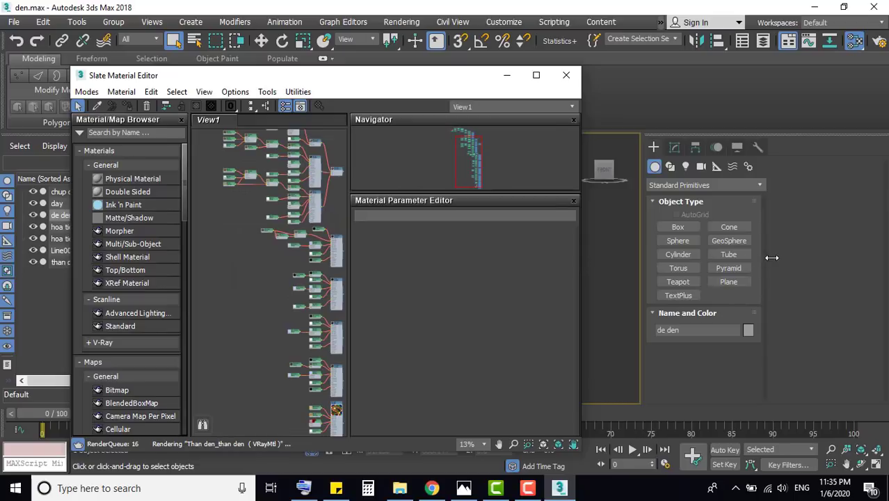
drag(772, 258, 774, 258)
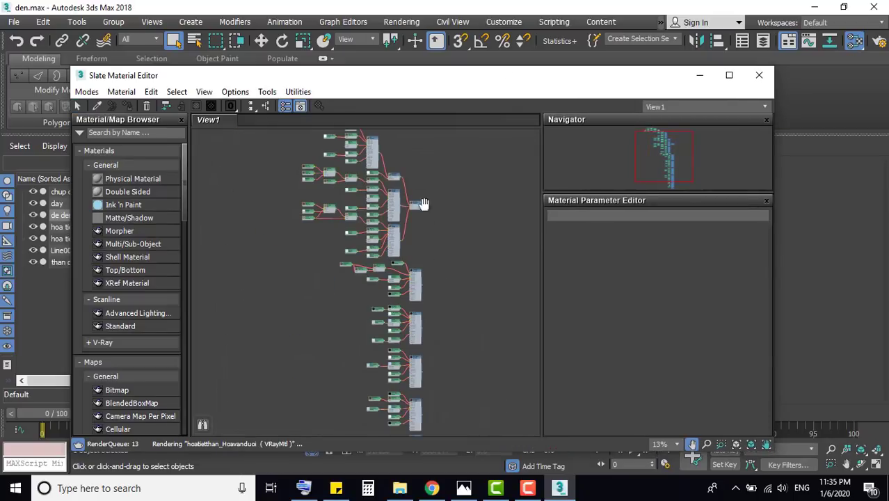
scroll(417, 181, up, 5)
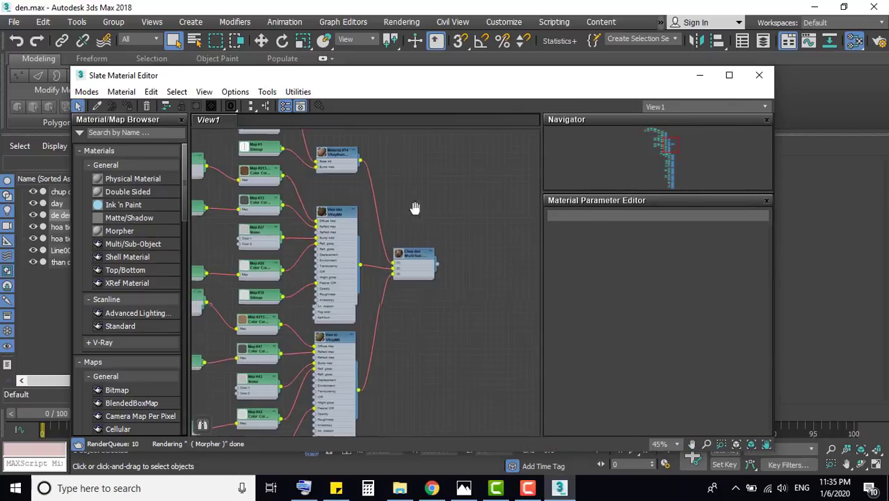
Inspect the lamp's material nodes, including Chup den, then shift the editor aside
mouse_move(416, 208)
middle_down()
mouse_move(445, 167)
mouse_move(479, 211)
middle_up()
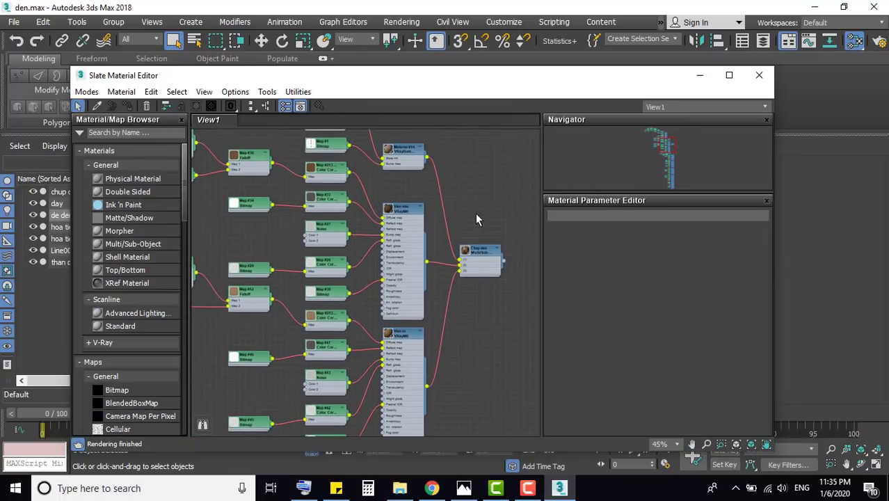
click(477, 258)
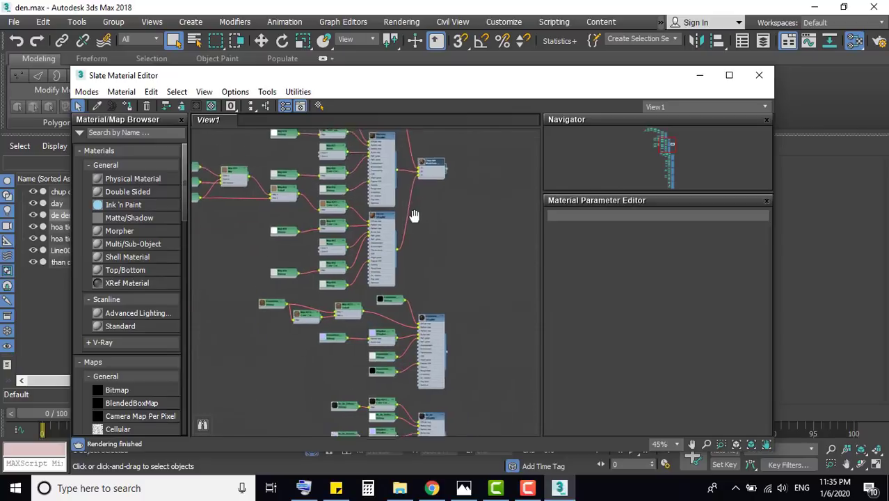
middle_drag(452, 282, 447, 246)
scroll(447, 246, up, 1)
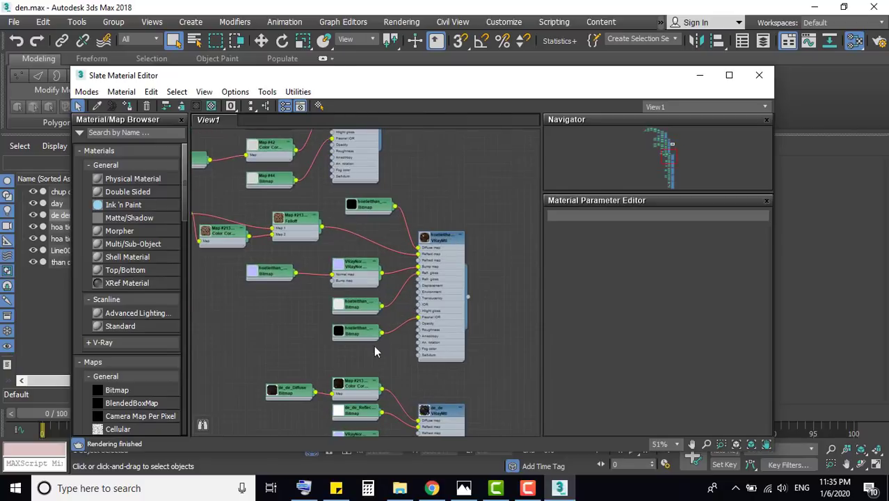
scroll(374, 351, down, 2)
scroll(249, 317, down, 2)
scroll(389, 327, down, 2)
scroll(317, 307, down, 1)
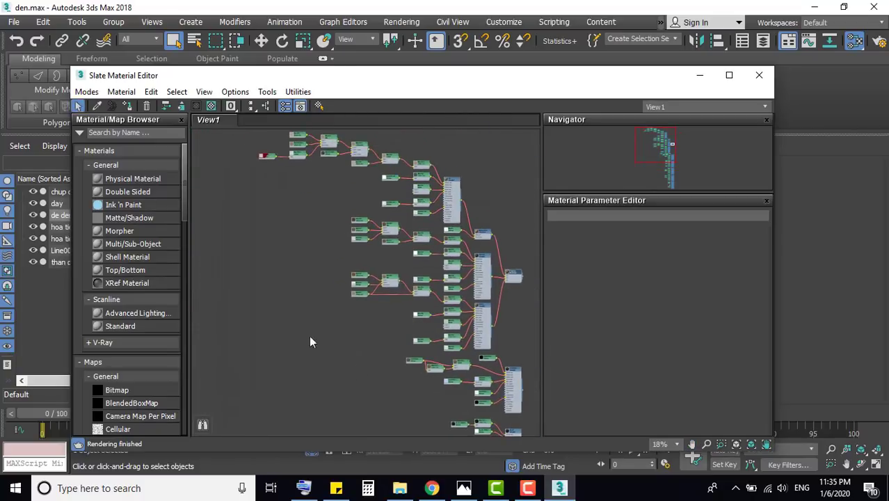
scroll(310, 341, down, 3)
drag(390, 88, 512, 114)
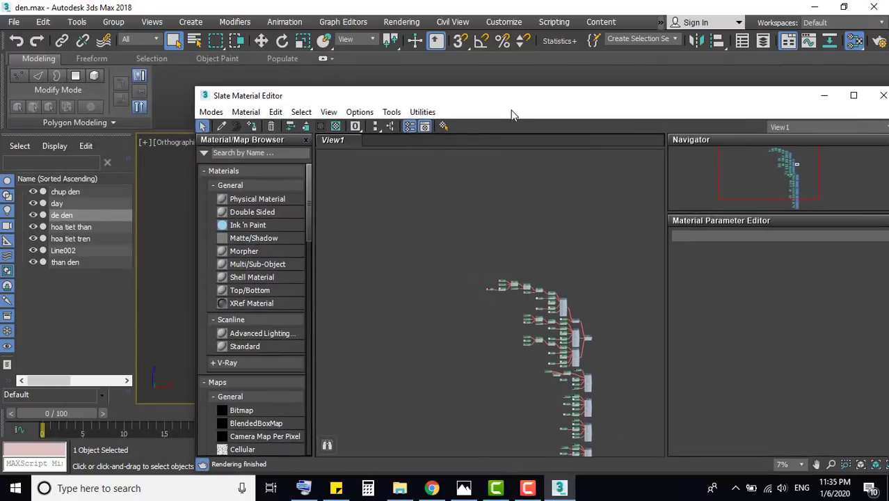
Run the SubstancePainterToVRAY script from Desktop\filethamkhao, showing All file types
click(555, 22)
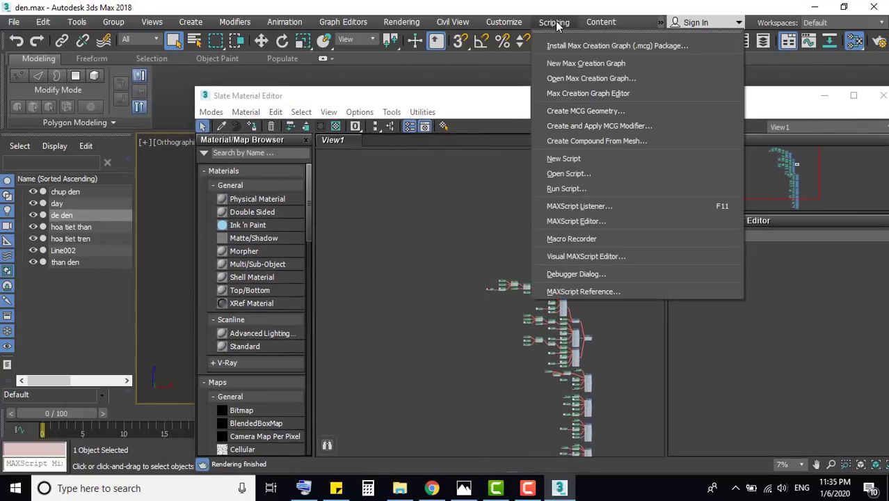
click(564, 191)
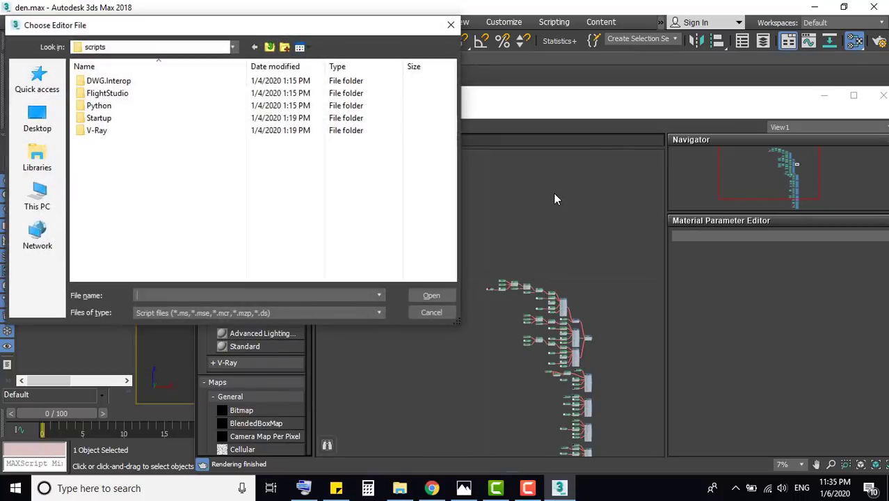
click(39, 120)
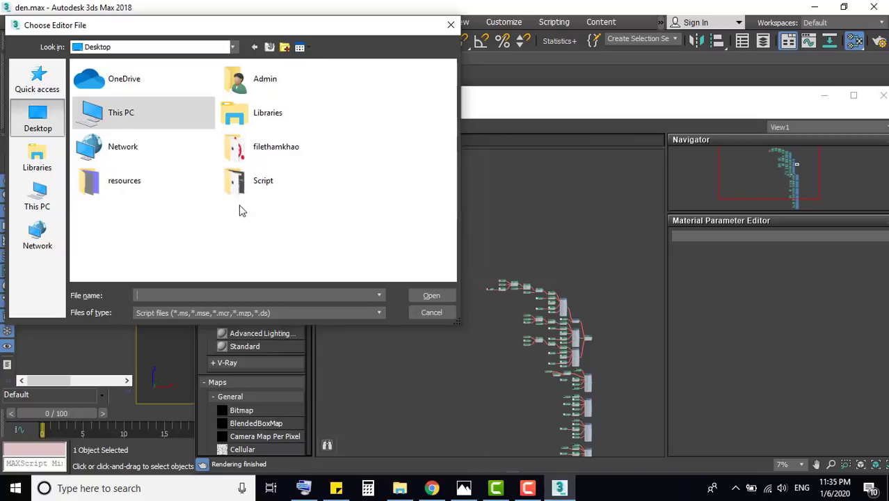
click(227, 312)
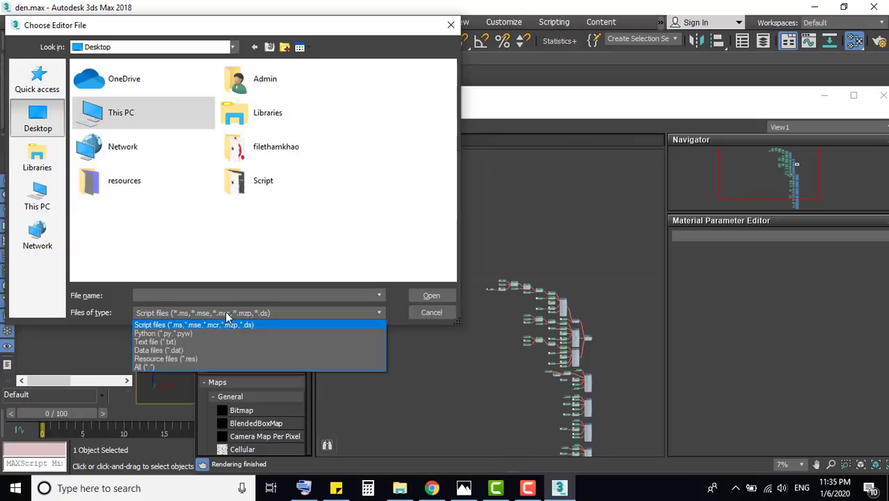
click(182, 367)
scroll(147, 223, down, 3)
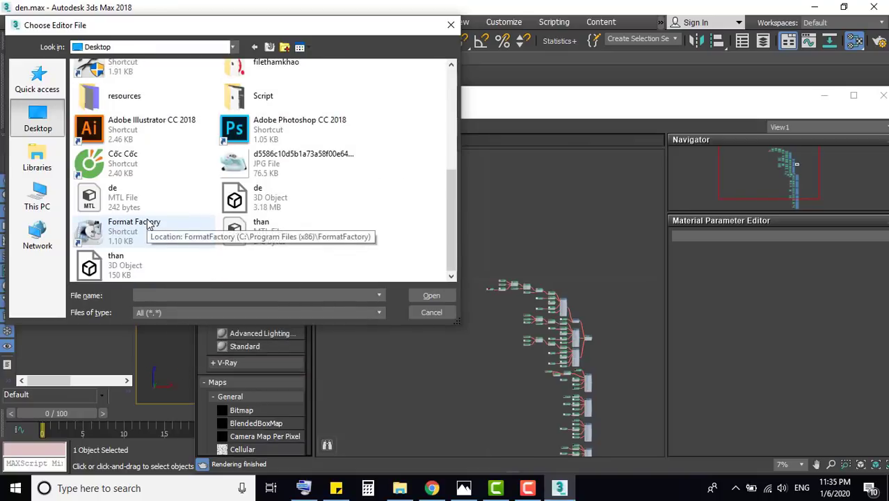
scroll(127, 125, up, 2)
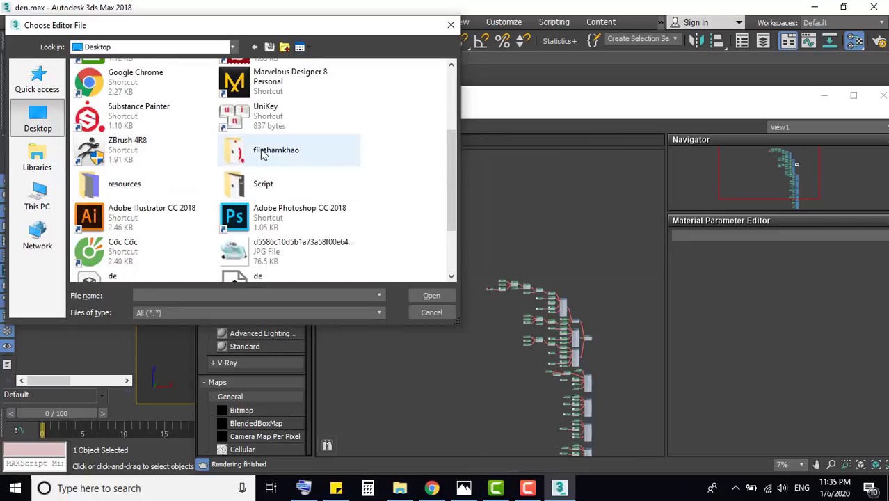
double_click(285, 148)
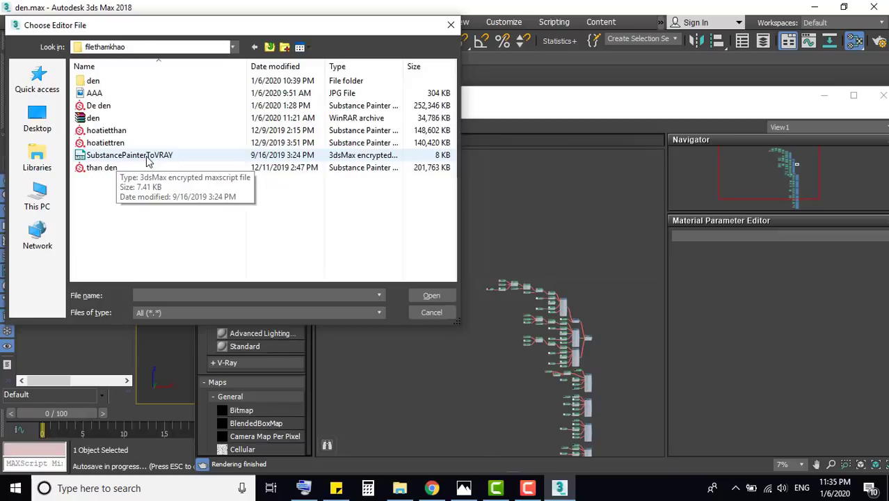
double_click(148, 157)
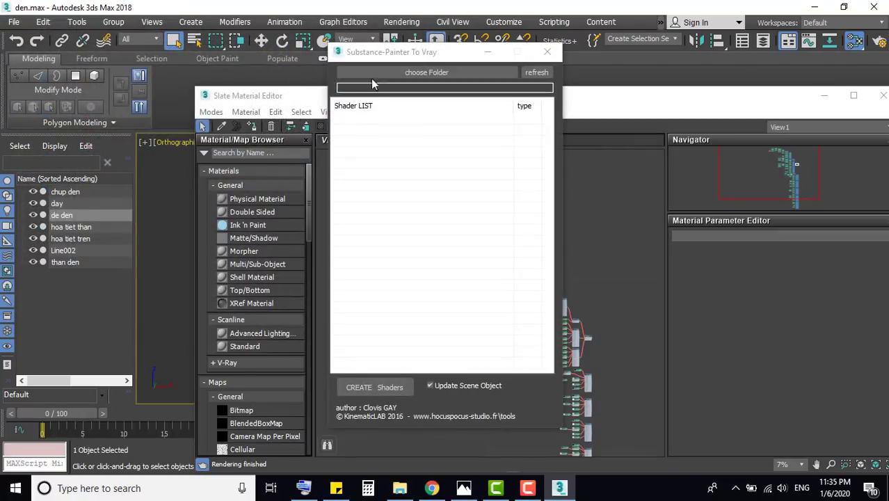
Load the den\resources texture folder into the shader list and place both windows side by side
click(409, 77)
click(409, 76)
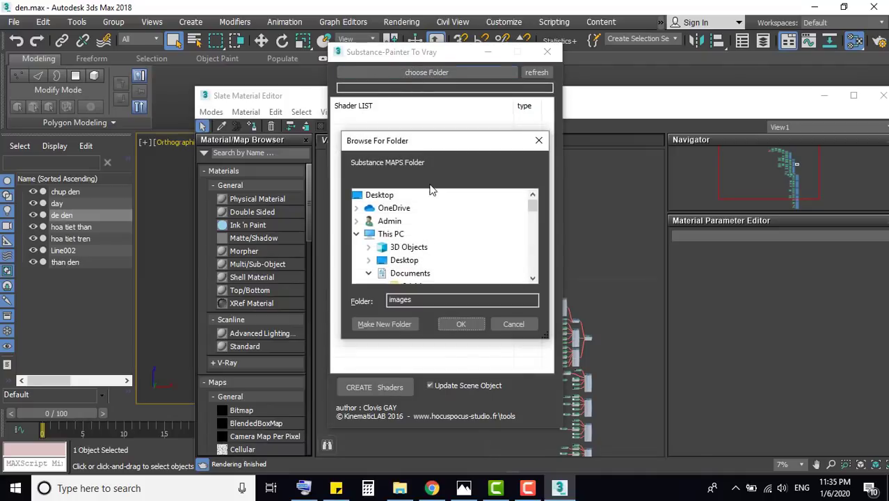
drag(411, 147, 356, 118)
click(300, 203)
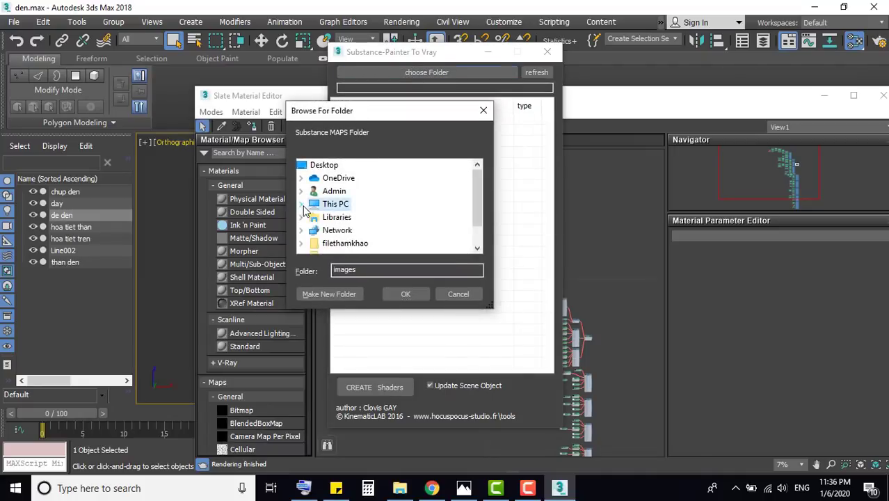
click(335, 204)
scroll(381, 222, down, 1)
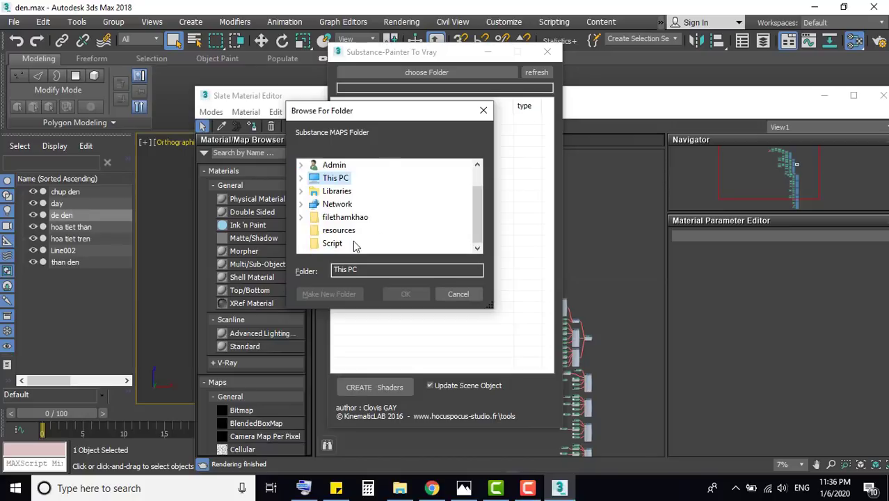
click(346, 217)
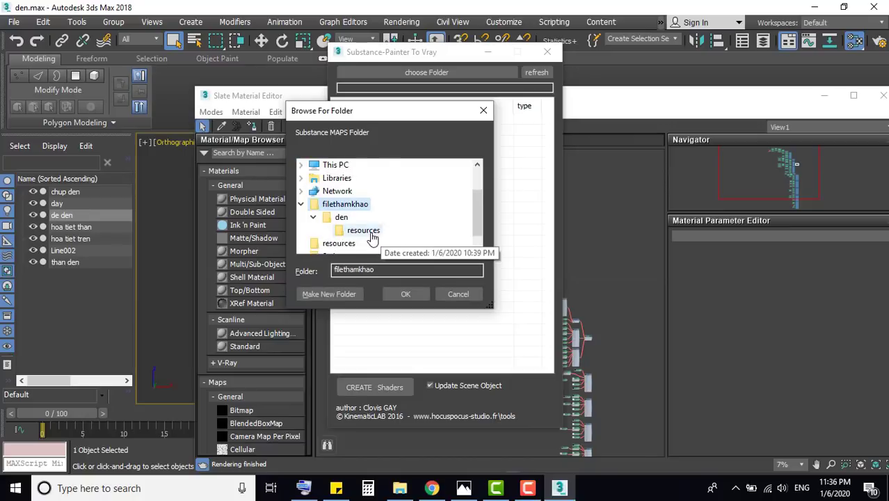
click(369, 231)
click(406, 294)
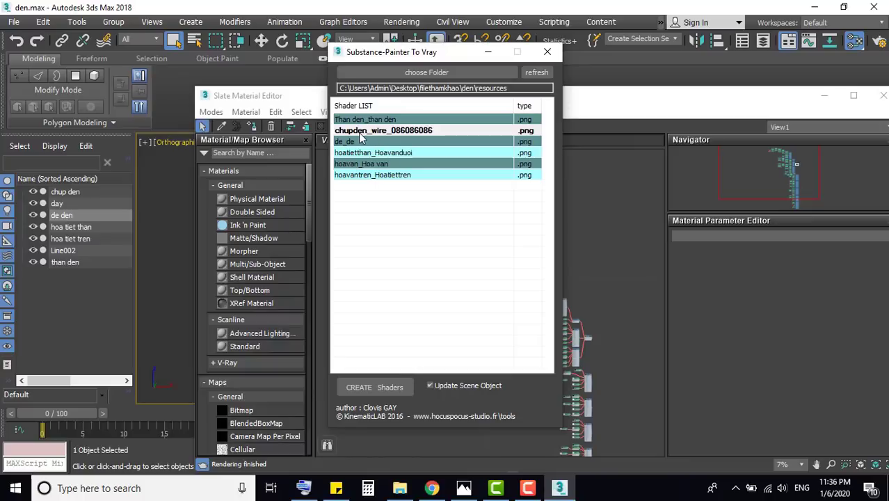
drag(384, 53, 180, 109)
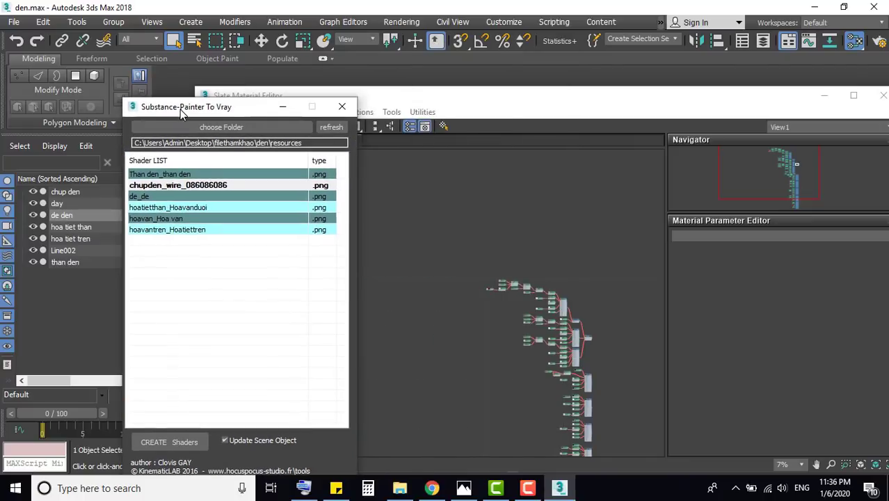
drag(404, 102, 578, 92)
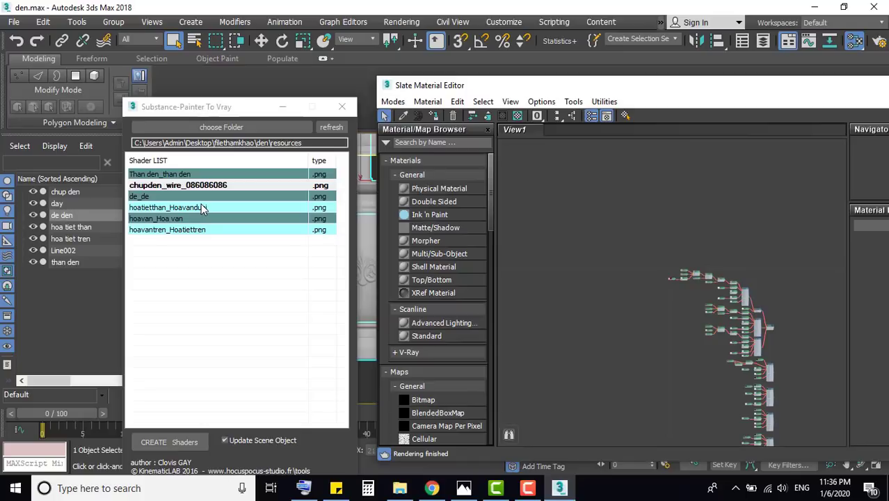
Create V-Ray shaders for Than den_than den and assign the material to the vase body
click(171, 175)
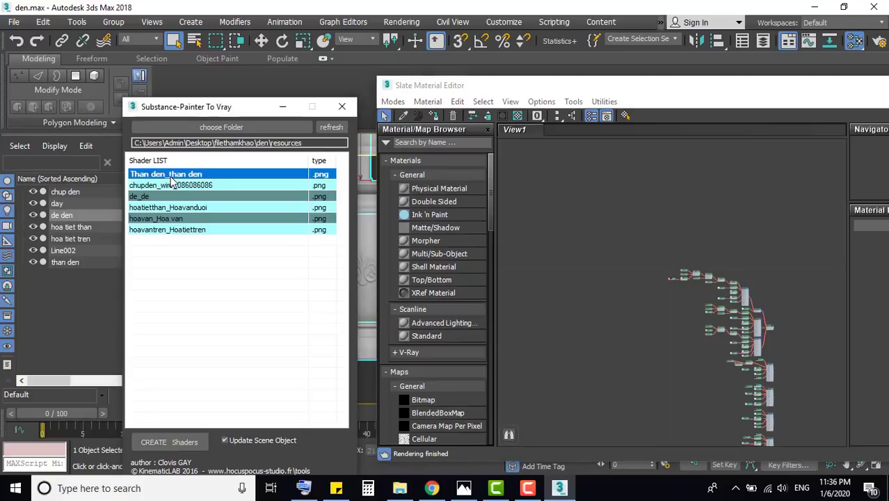
click(155, 442)
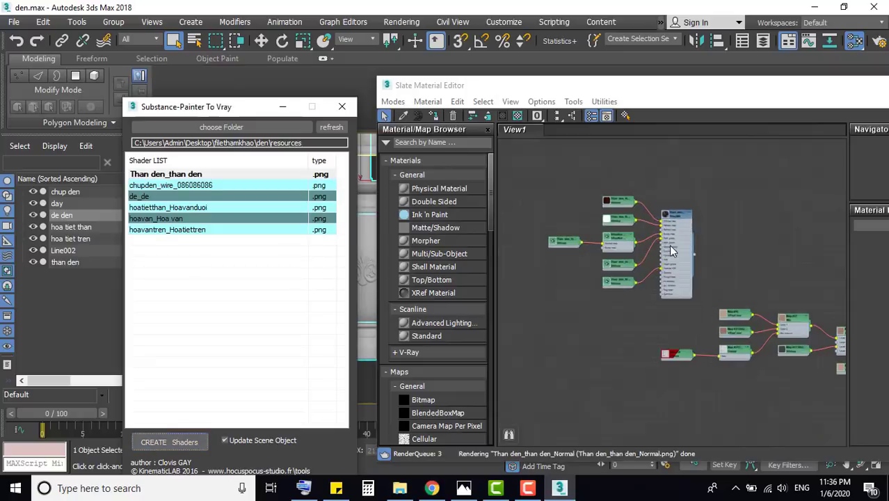
scroll(672, 250, up, 3)
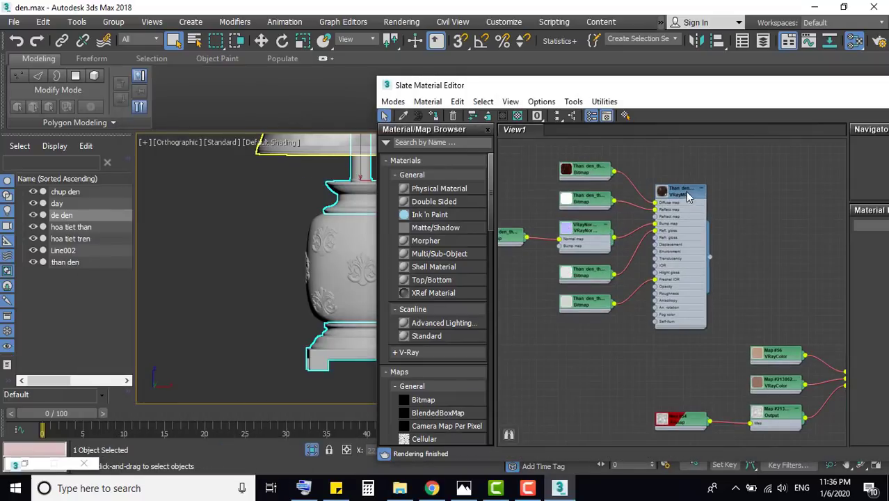
double_click(687, 197)
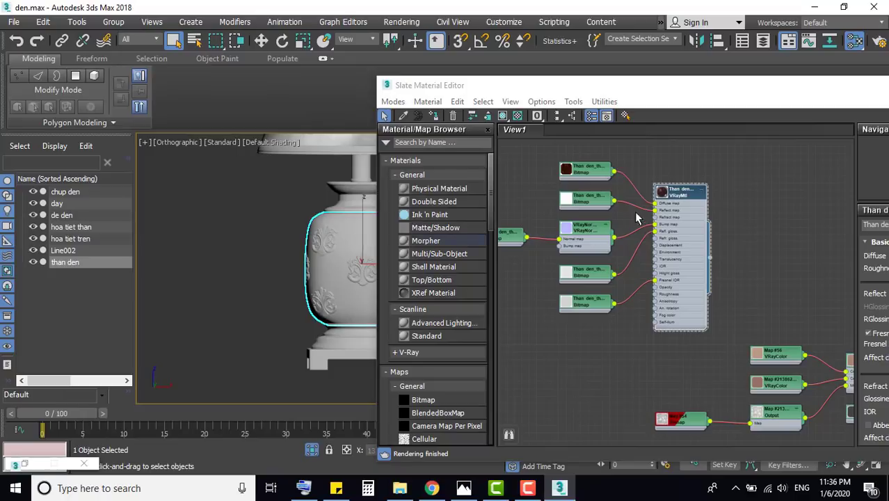
click(433, 116)
scroll(682, 339, down, 2)
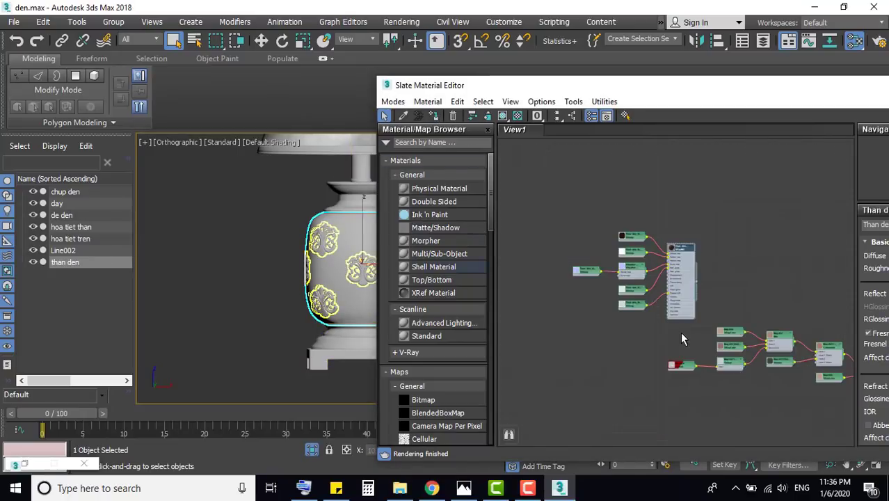
Tidy and fit the material node trees in view, then close the Slate editor
key(l)
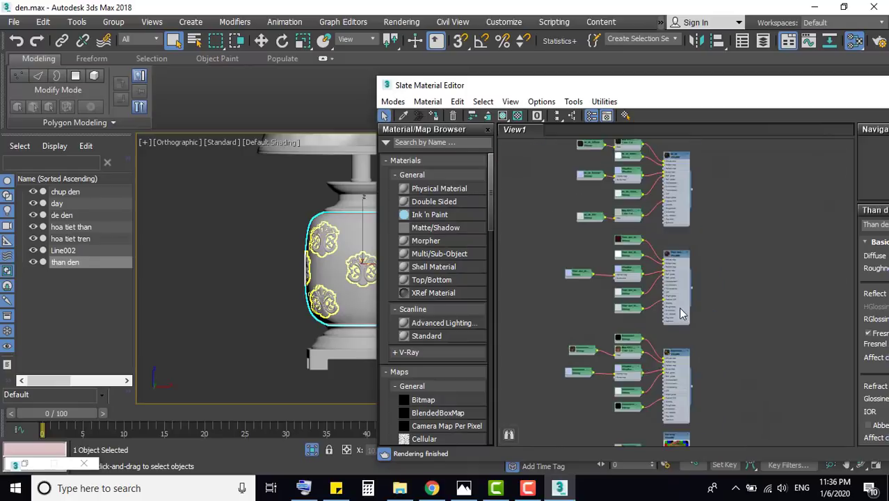
key(z)
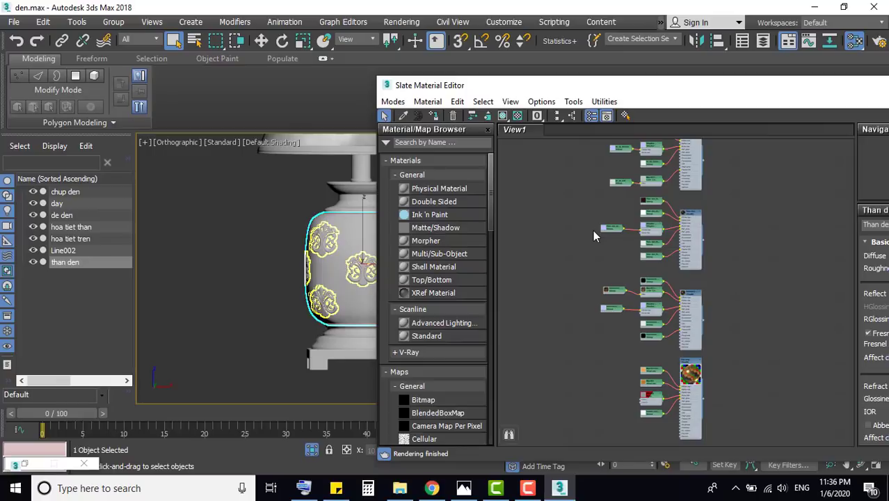
drag(668, 86, 381, 98)
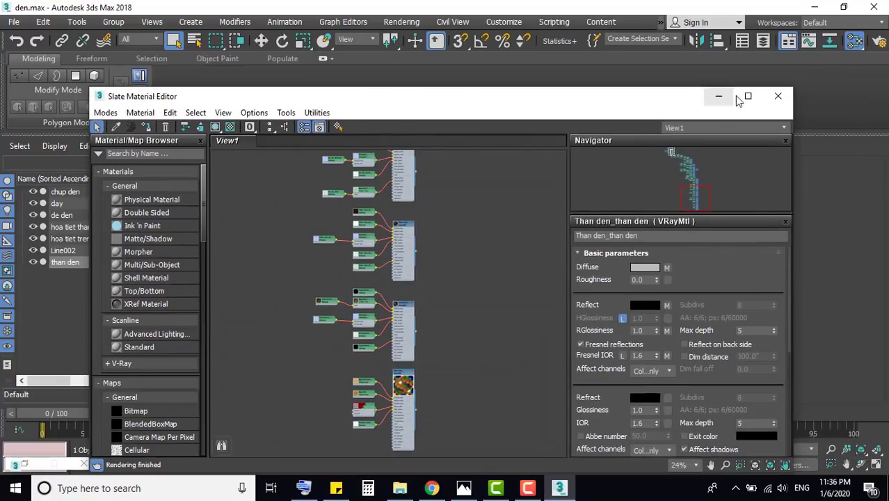
click(777, 96)
Group all seven lamp parts and start a V-Ray render
scroll(474, 288, up, 5)
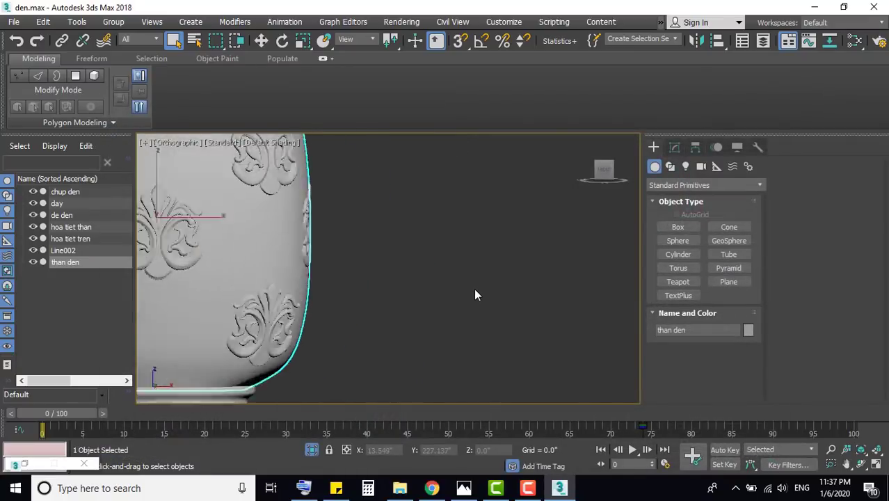
scroll(475, 295, down, 5)
drag(410, 205, 513, 306)
key(ctrl+g)
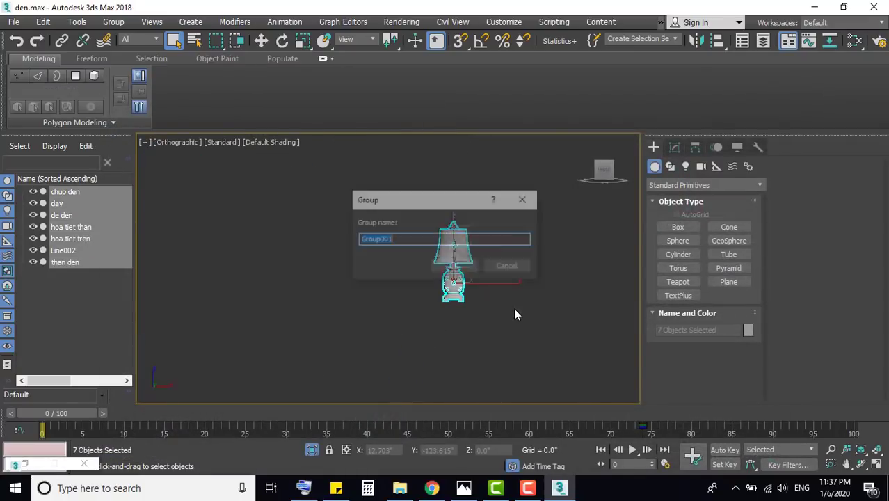
key(Return)
key(shift+q)
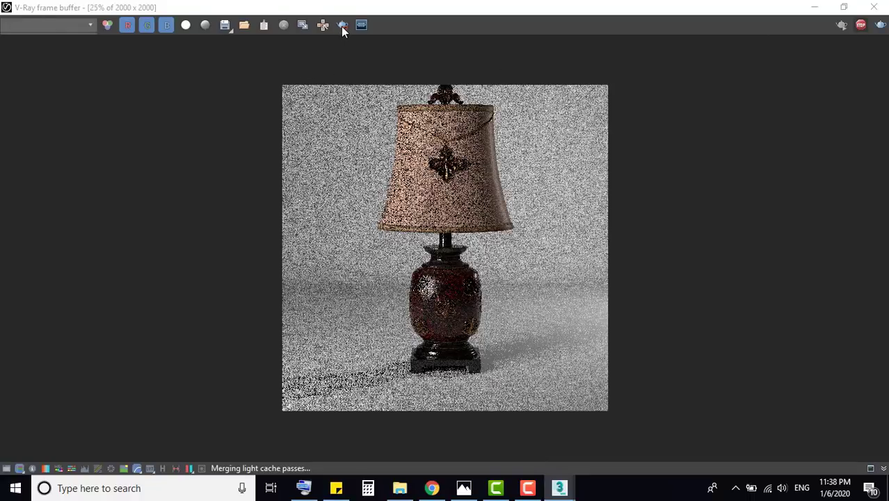
Re-render only a region drawn around the lamp in the V-Ray frame buffer
click(341, 26)
mouse_move(374, 86)
mouse_down()
mouse_move(488, 248)
mouse_move(525, 383)
mouse_up()
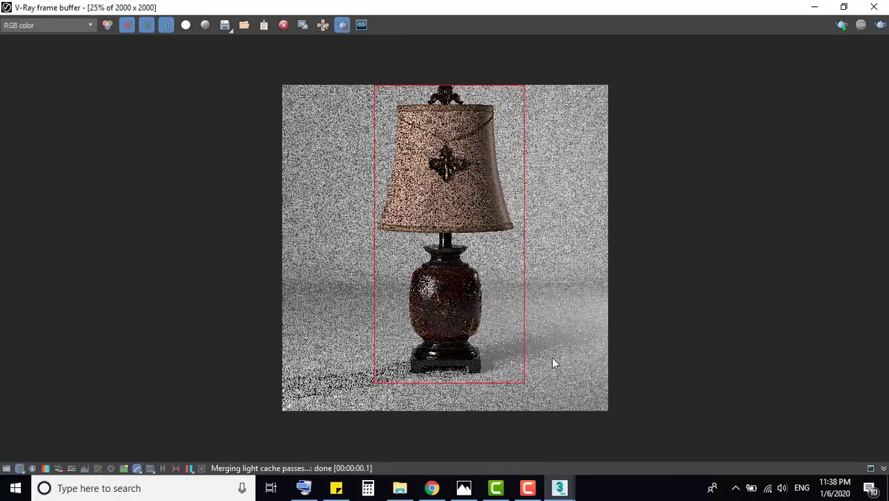
click(881, 25)
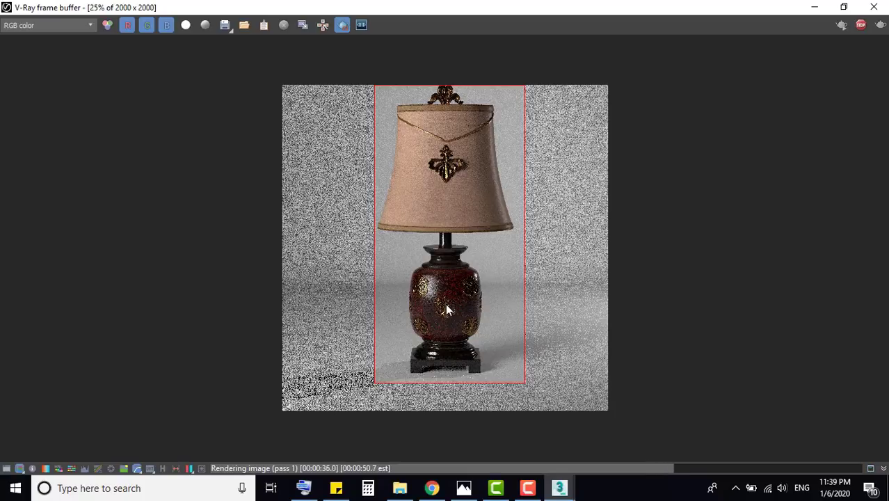
scroll(446, 315, down, 1)
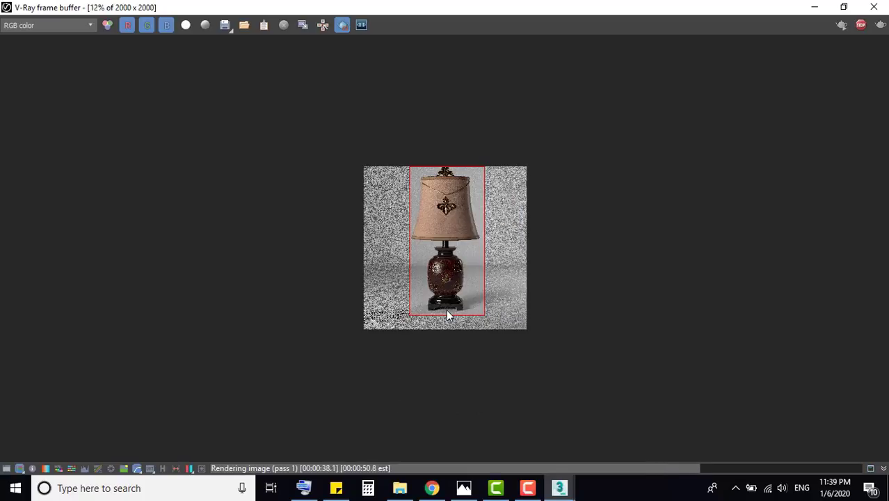
double_click(446, 315)
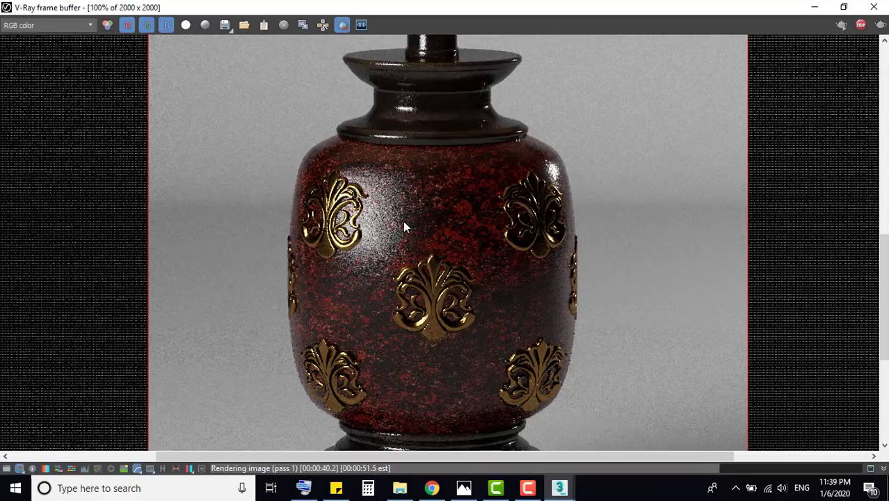
scroll(395, 208, up, 1)
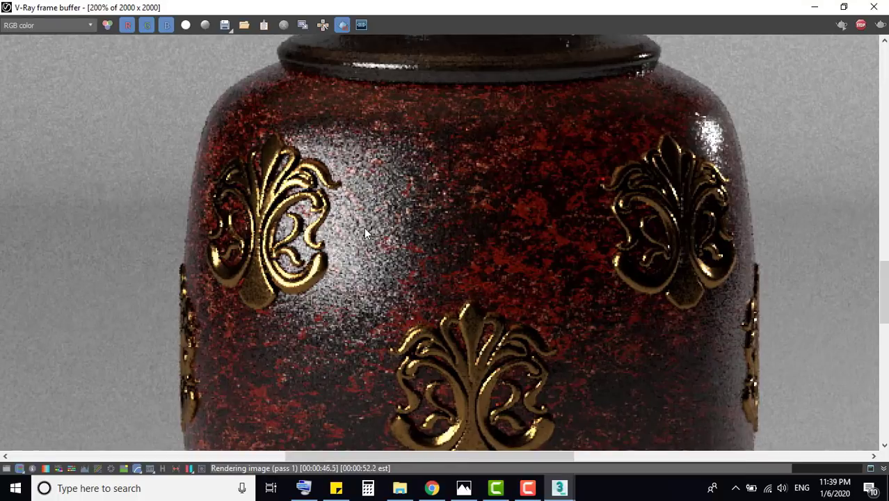
scroll(424, 229, down, 2)
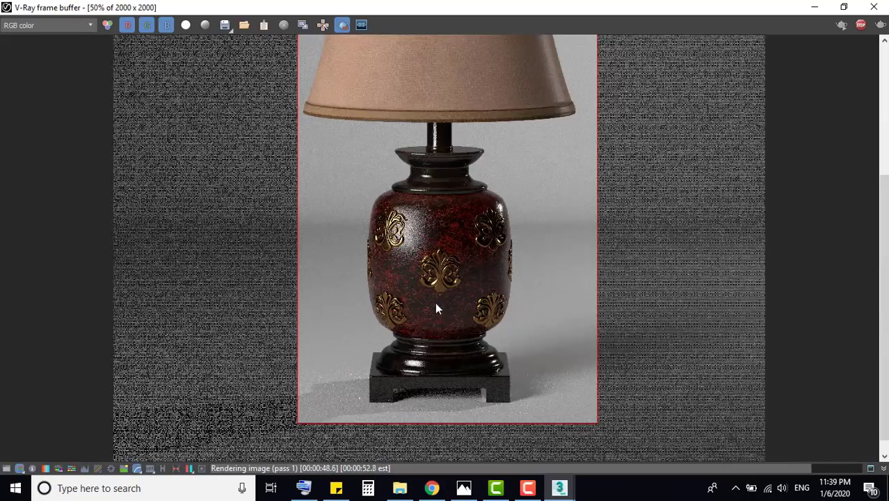
scroll(439, 381, up, 2)
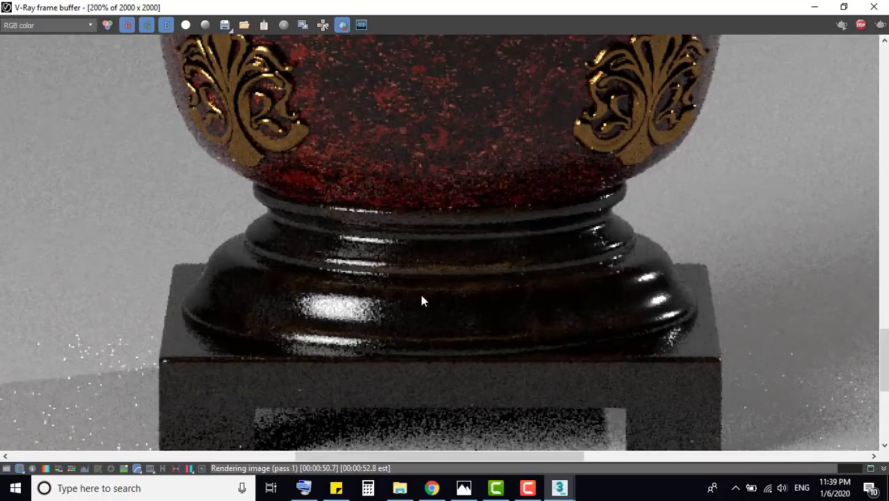
scroll(420, 301, up, 1)
scroll(394, 281, down, 1)
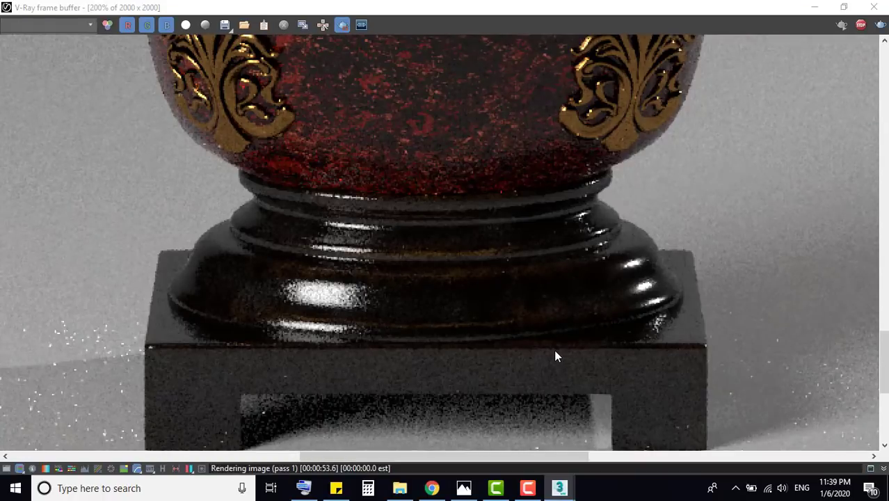
scroll(555, 356, down, 1)
scroll(457, 277, down, 2)
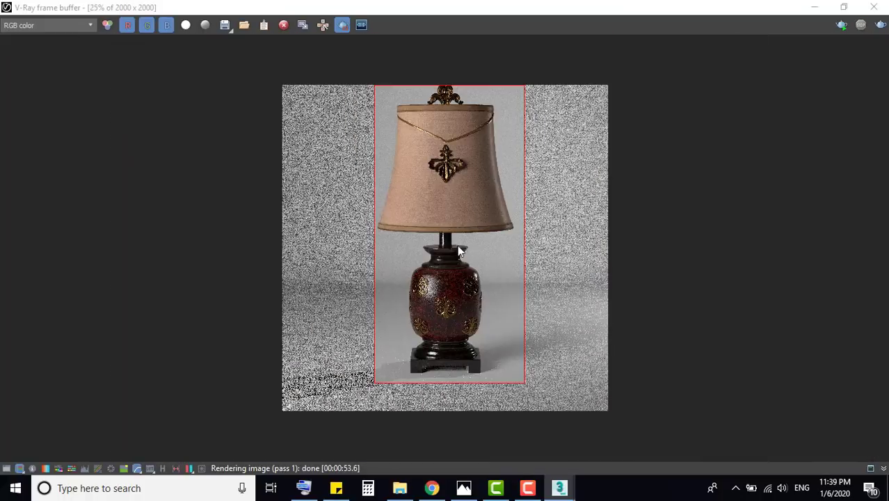
scroll(441, 87, up, 2)
scroll(442, 105, up, 1)
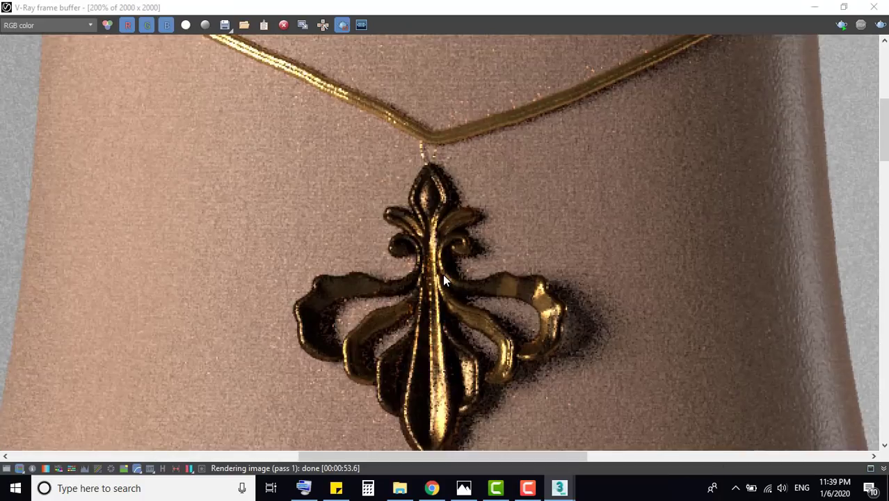
scroll(440, 134, down, 2)
scroll(441, 137, up, 2)
scroll(445, 145, down, 3)
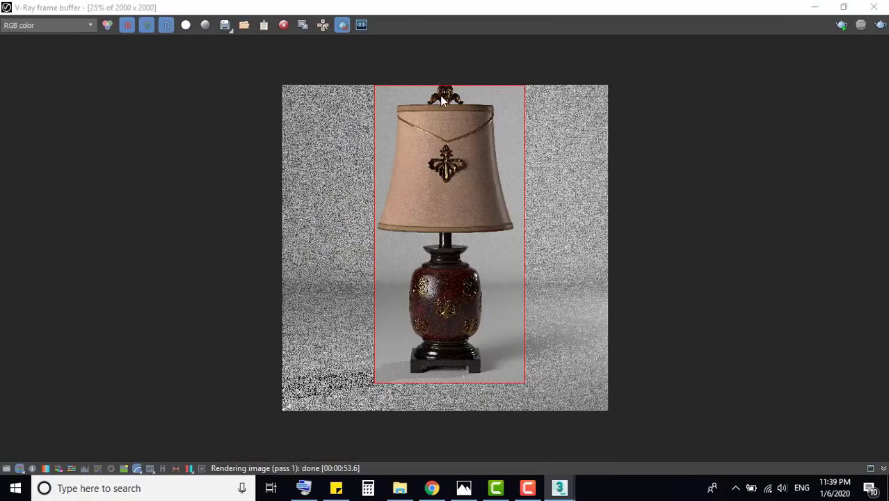
click(463, 488)
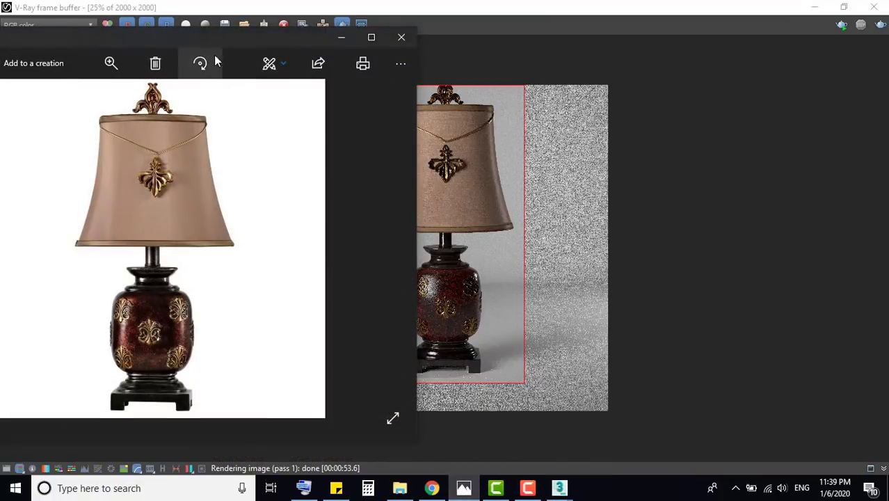
mouse_move(222, 39)
mouse_down()
mouse_move(780, 55)
mouse_move(176, 43)
mouse_up()
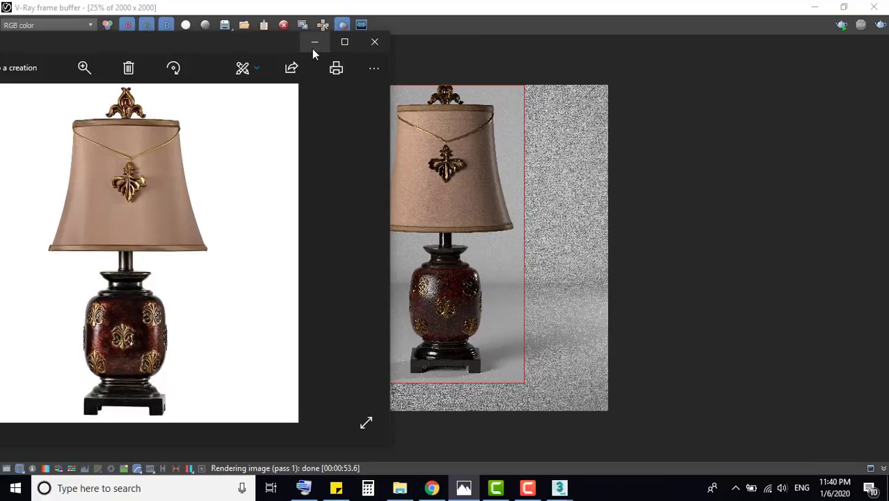
click(377, 44)
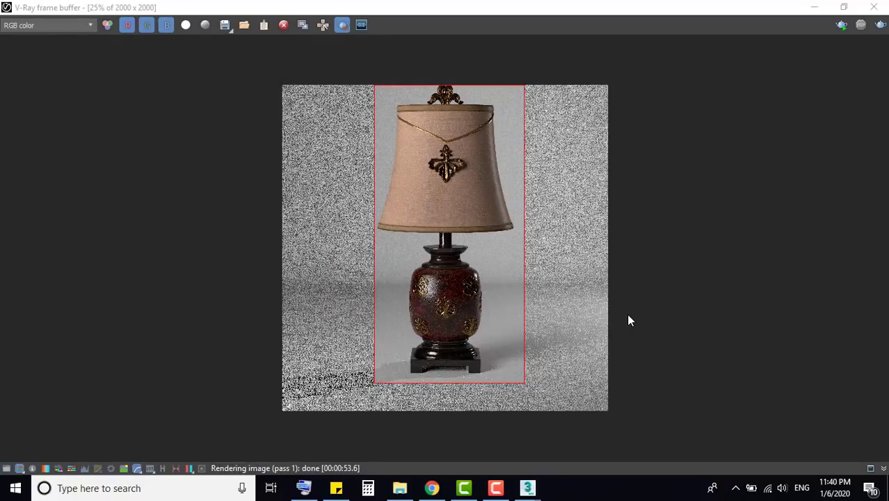